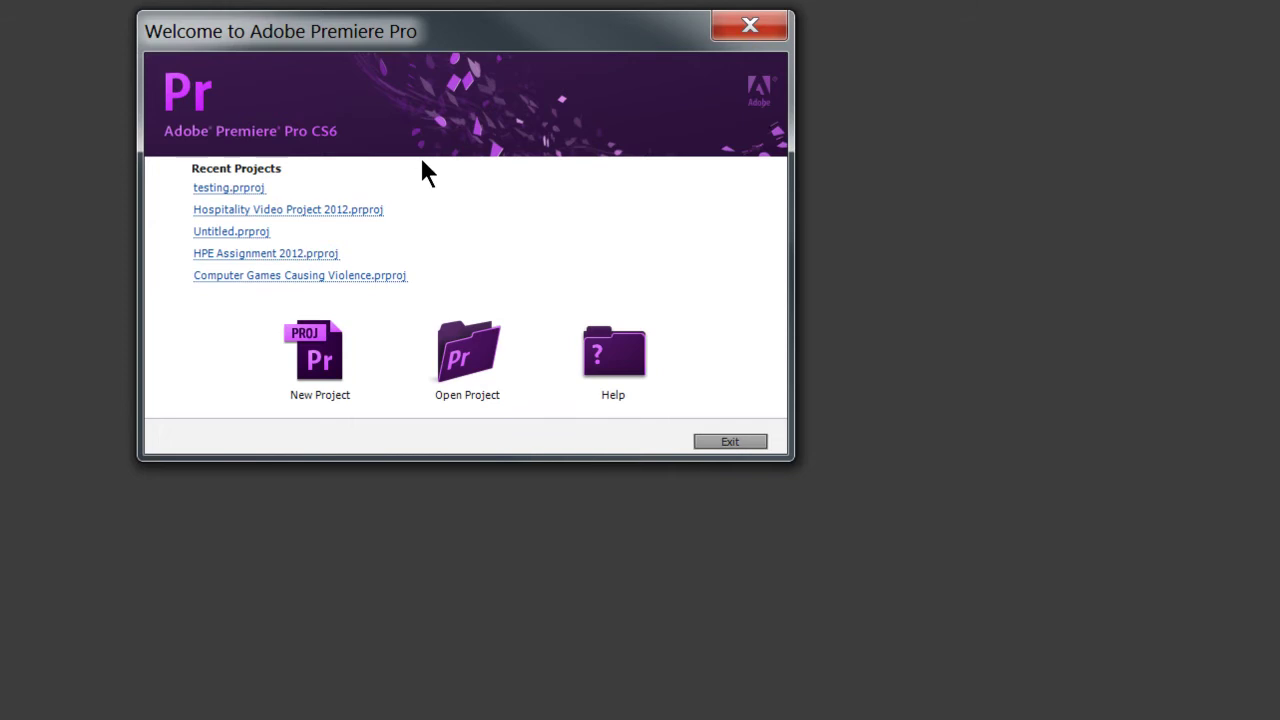
Step: Start a new project located in D:\Documents\Video Editing\Premiere and confirm its name
left_click(333, 368)
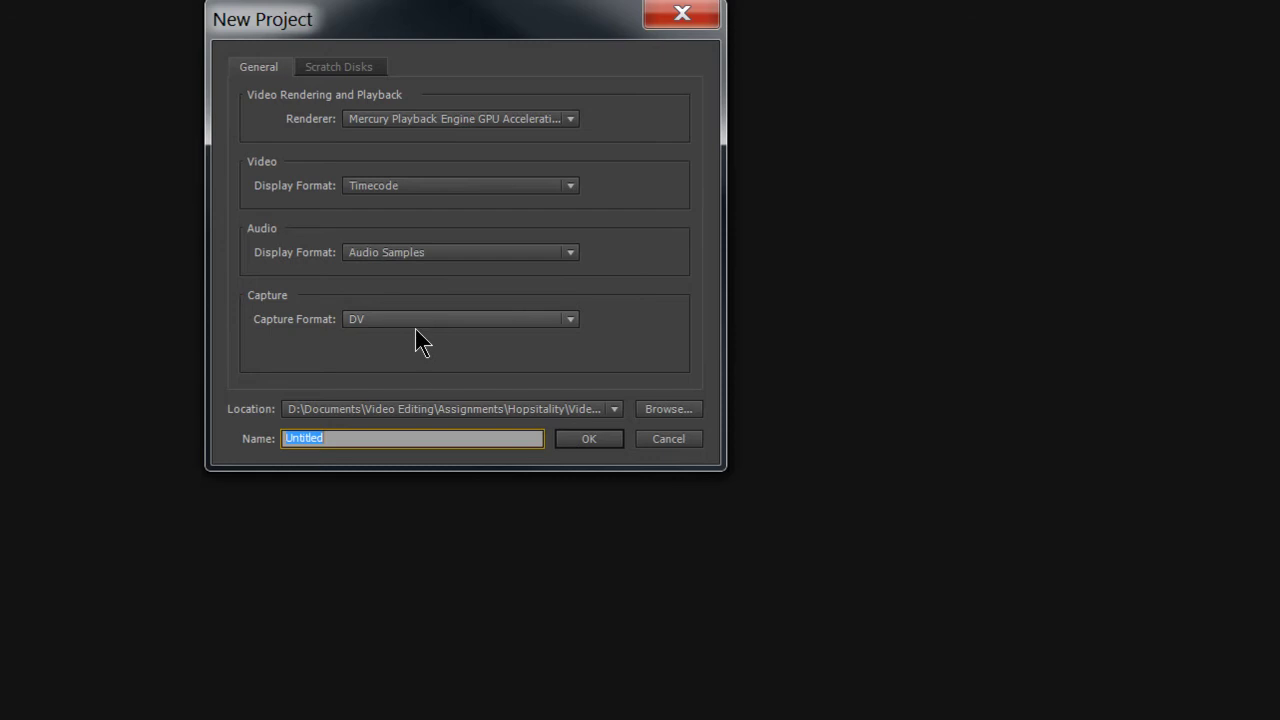
left_click(652, 411)
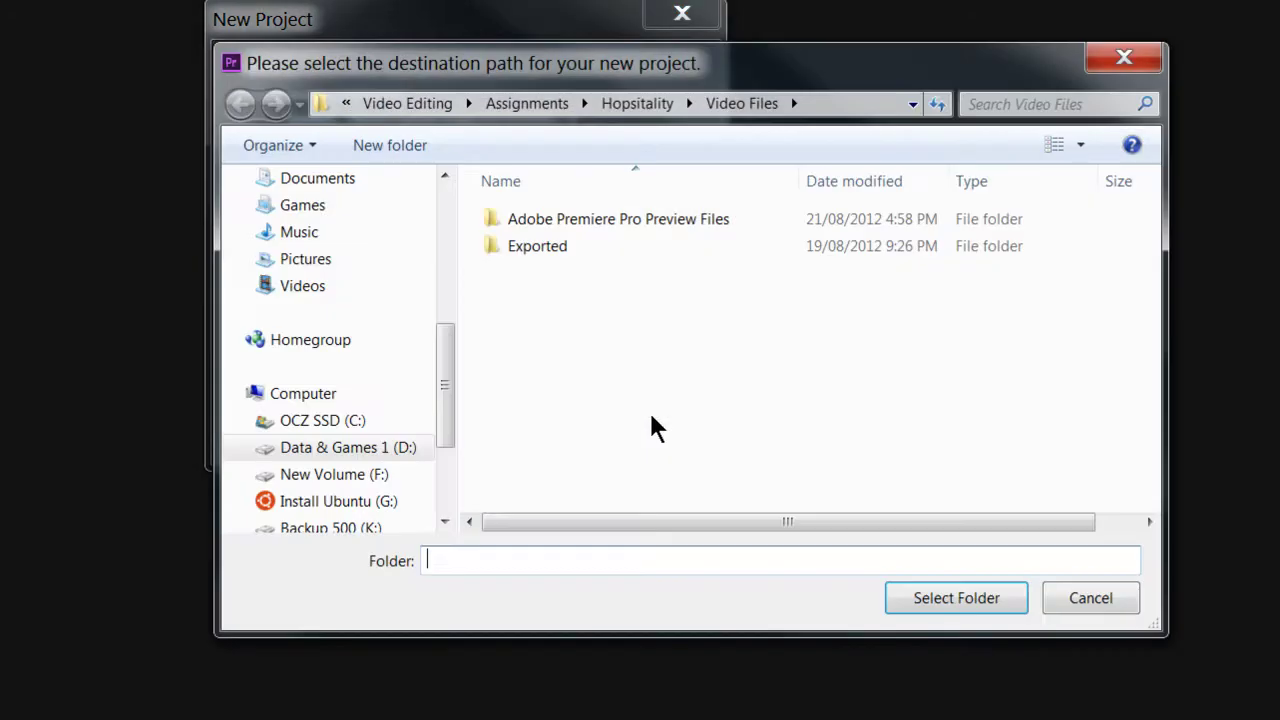
left_click_drag(458, 73, 355, 32)
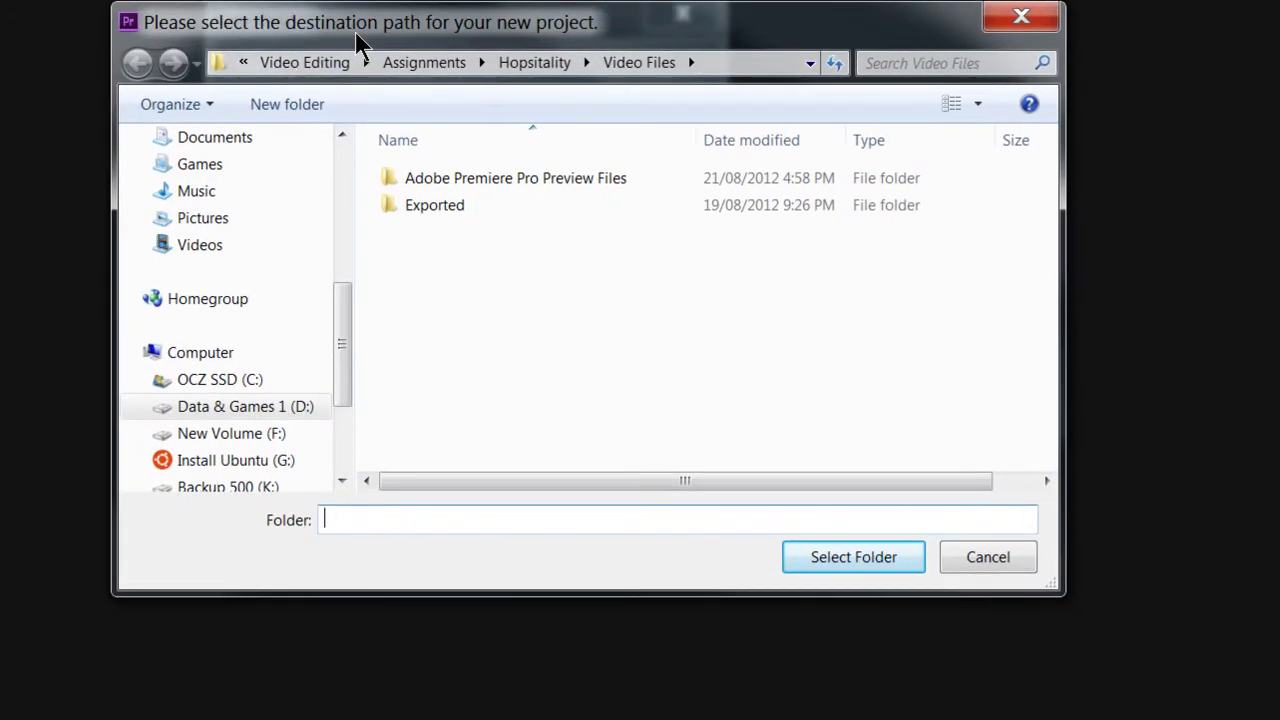
left_click(344, 63)
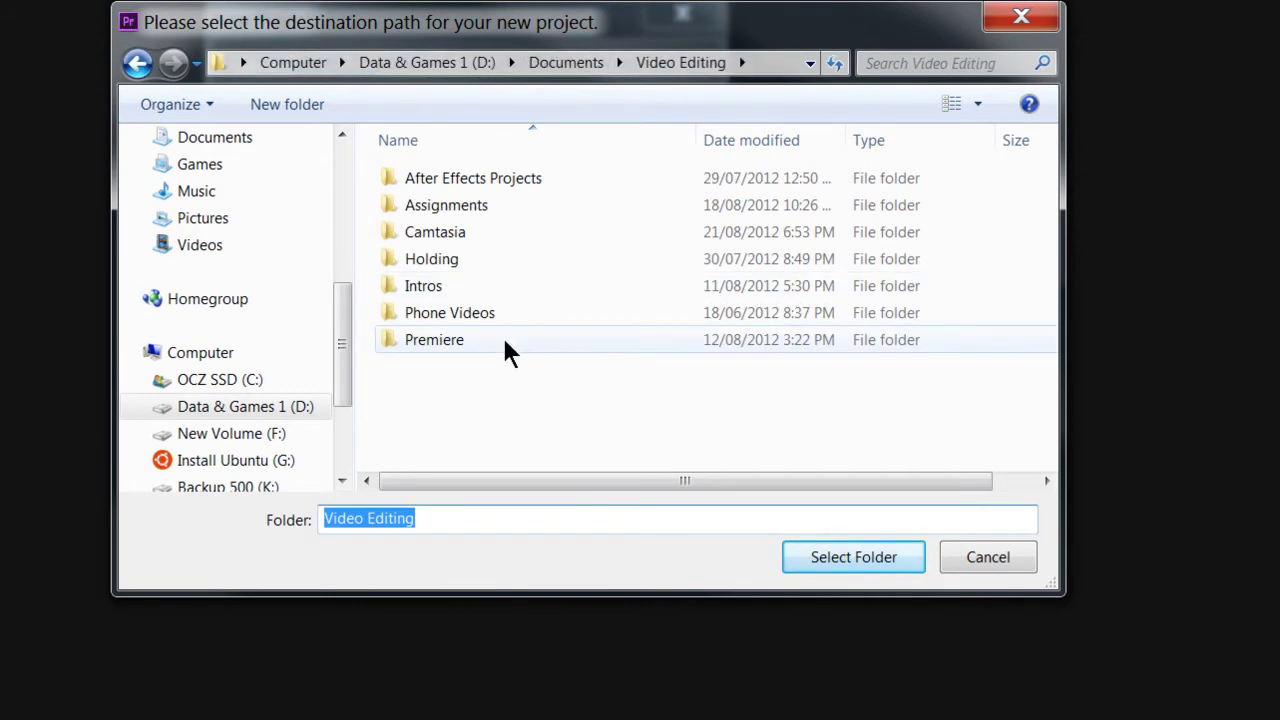
double_click(503, 337)
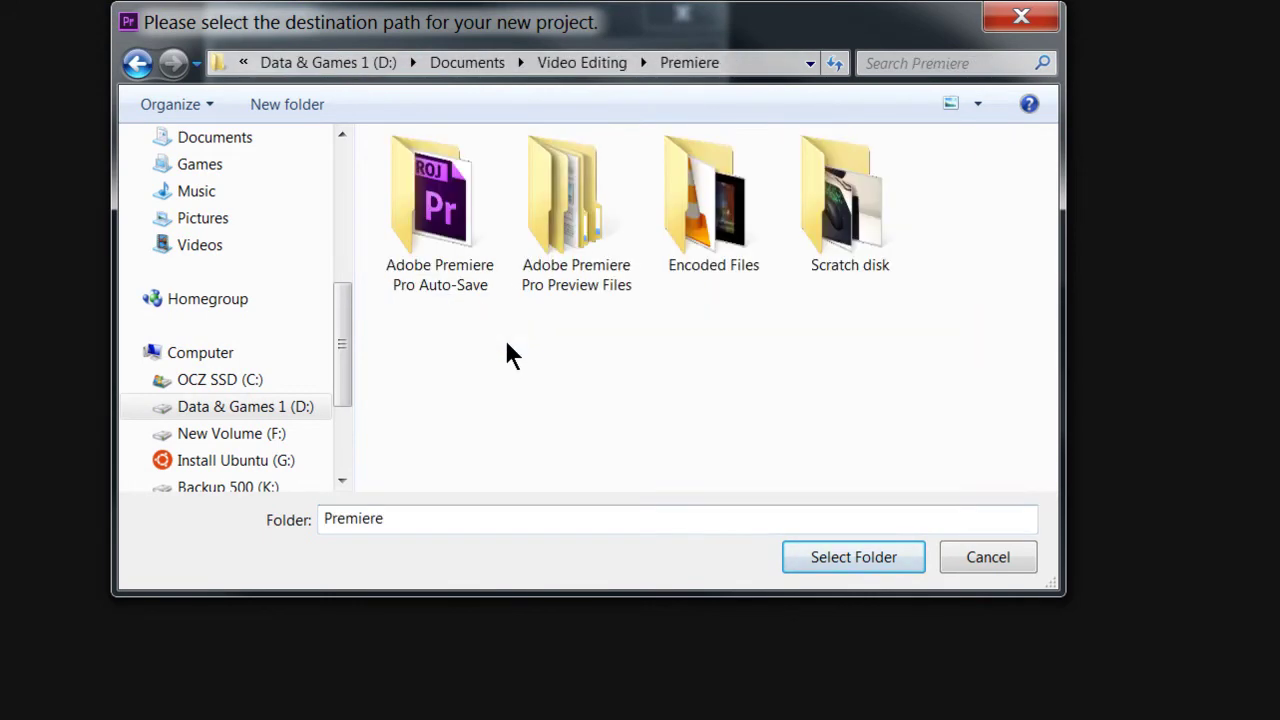
left_click(818, 556)
left_click(388, 440)
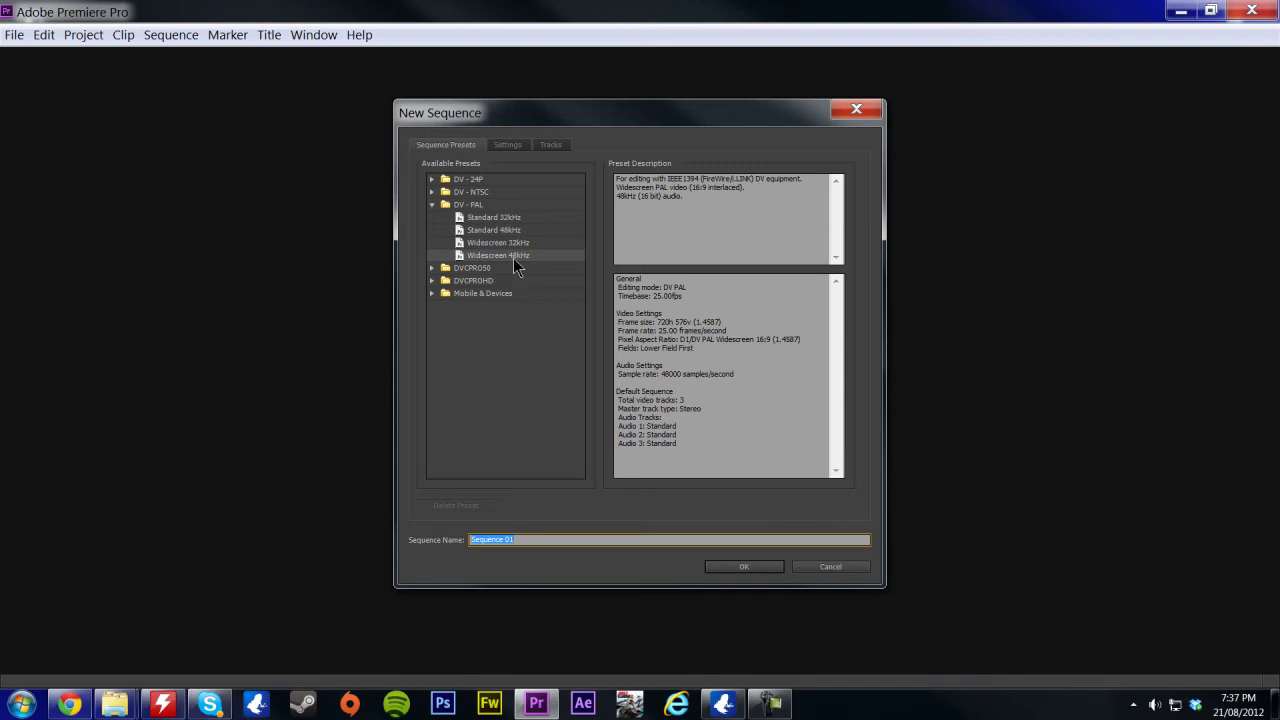
Step: Accept the DV-PAL Widescreen 48kHz preset to create Sequence 01
left_click(740, 566)
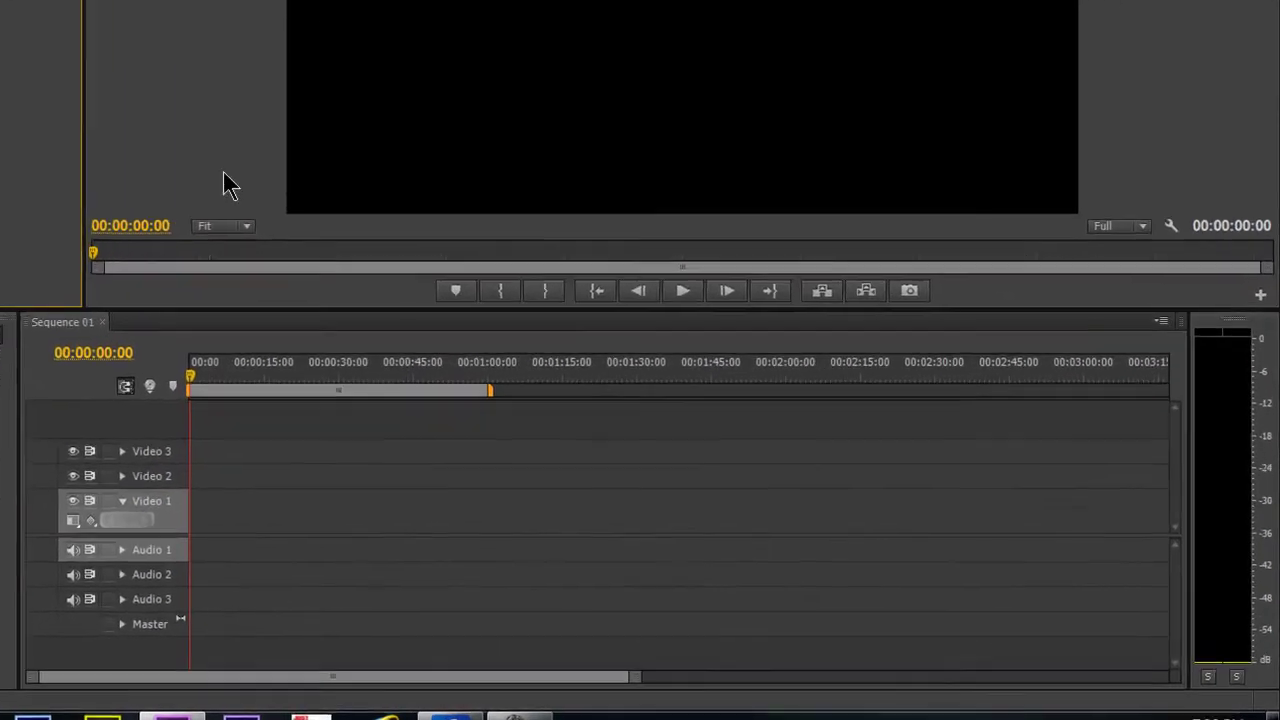
left_click(222, 185)
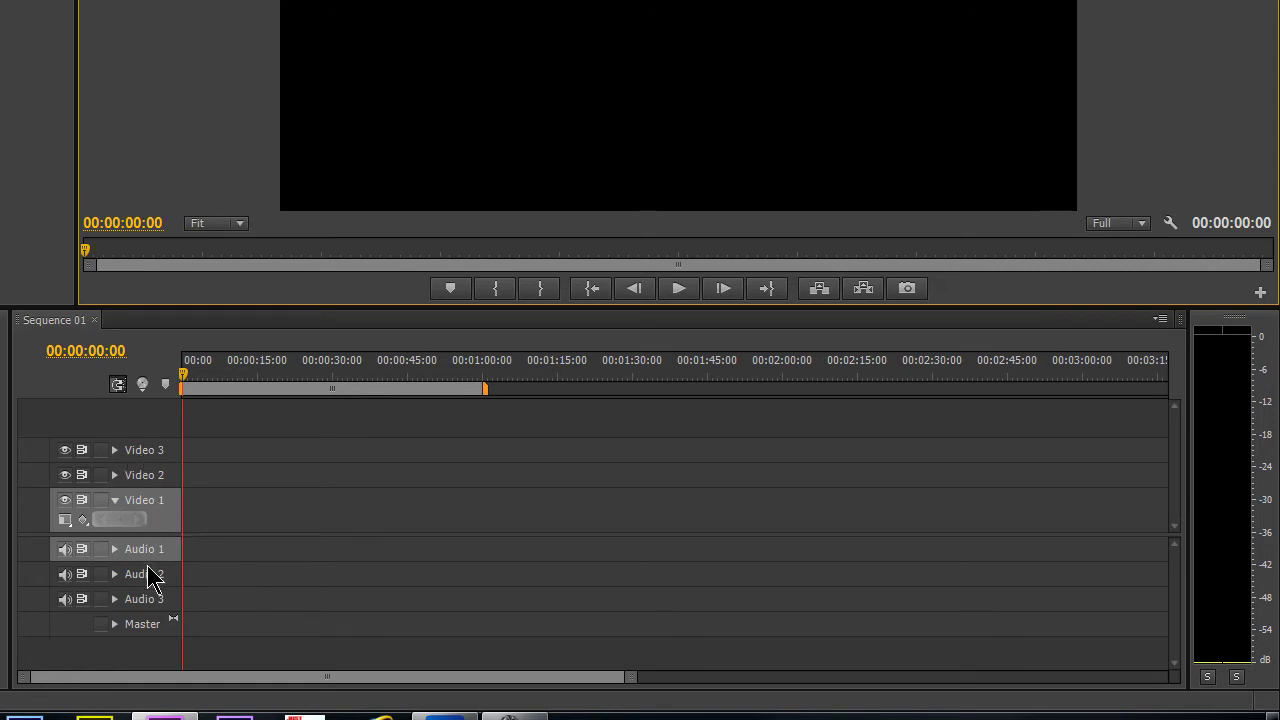
Step: Use Add Tracks to give Sequence 01 one more video and one more audio track (Video 4, Audio 4)
right_click(122, 639)
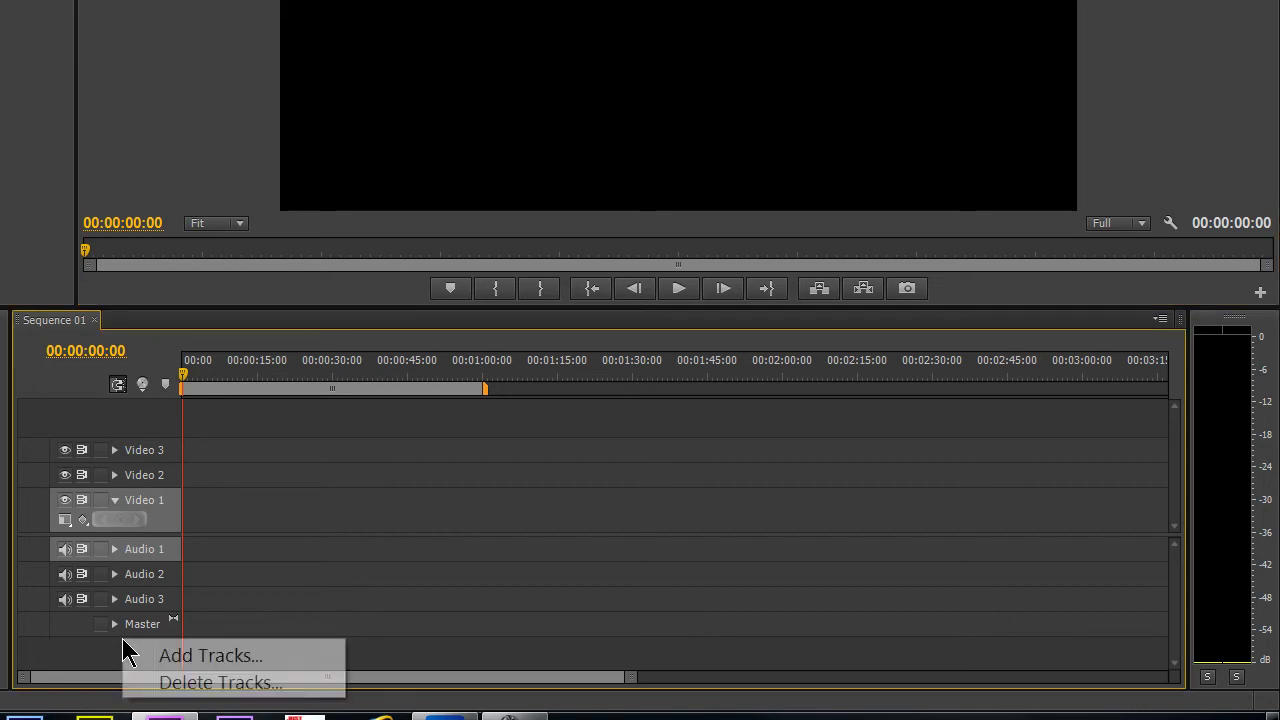
left_click(129, 429)
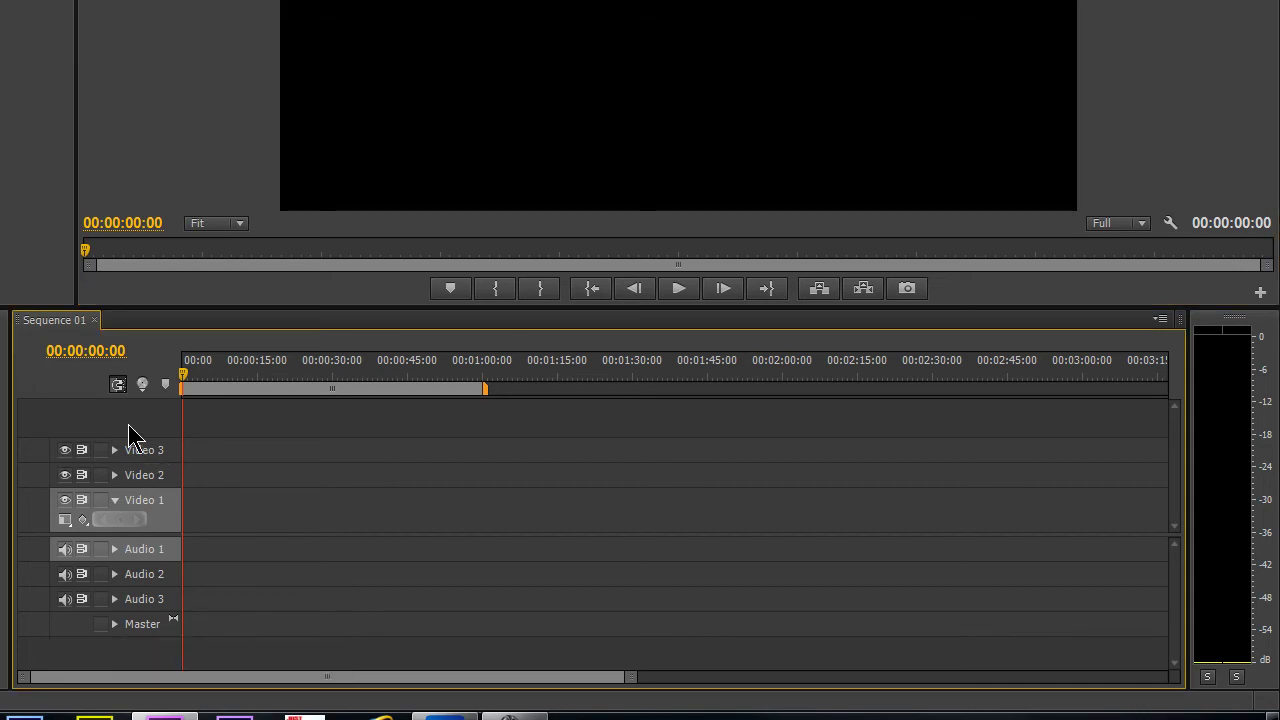
right_click(132, 433)
left_click(150, 447)
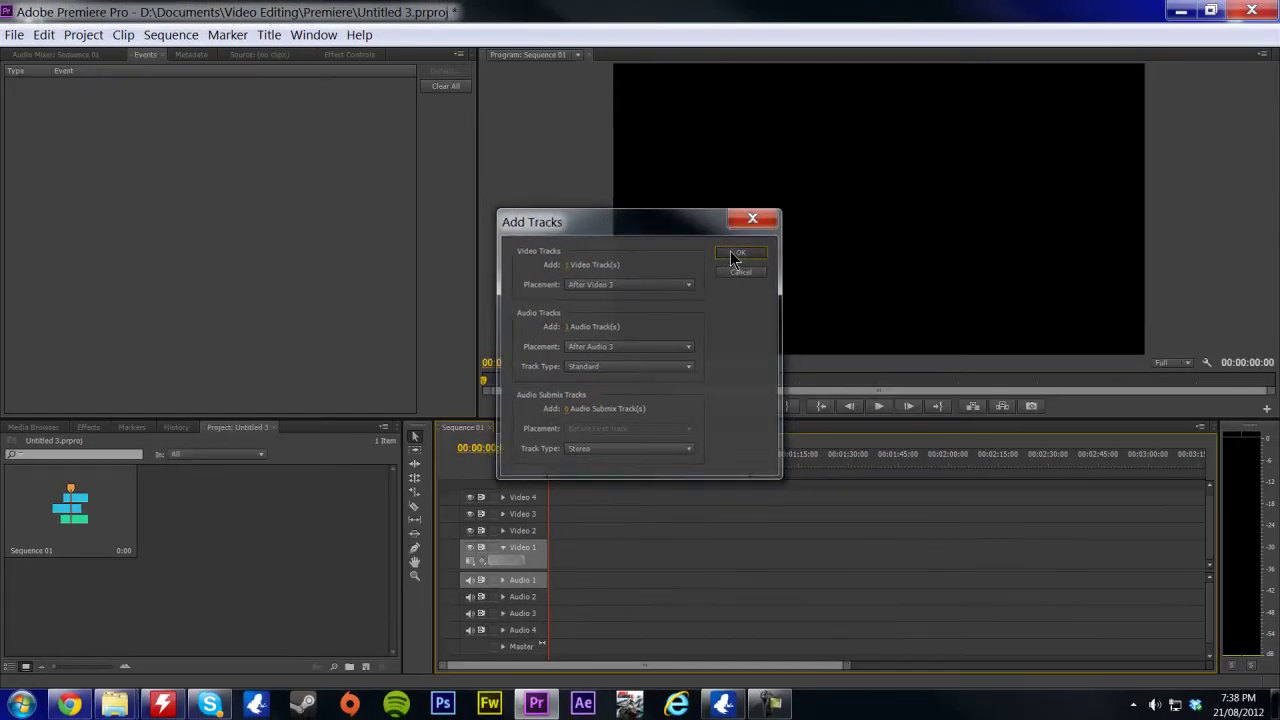
left_click(738, 252)
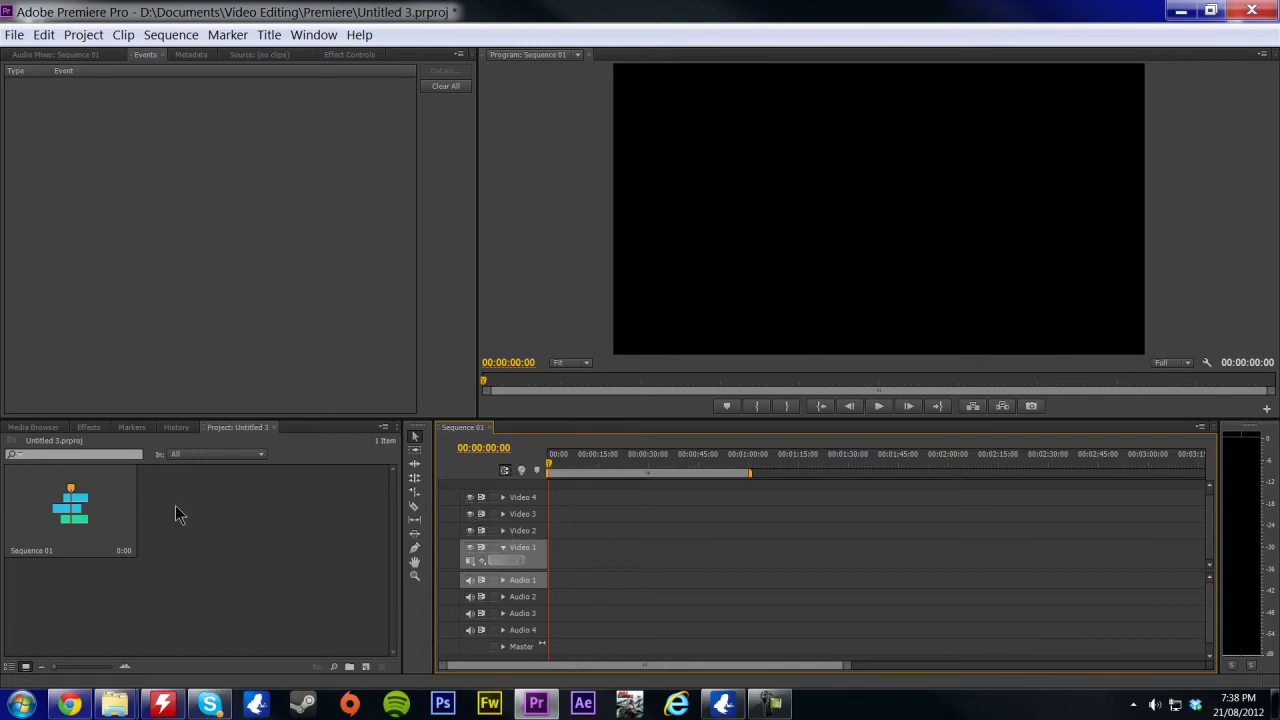
left_click(40, 429)
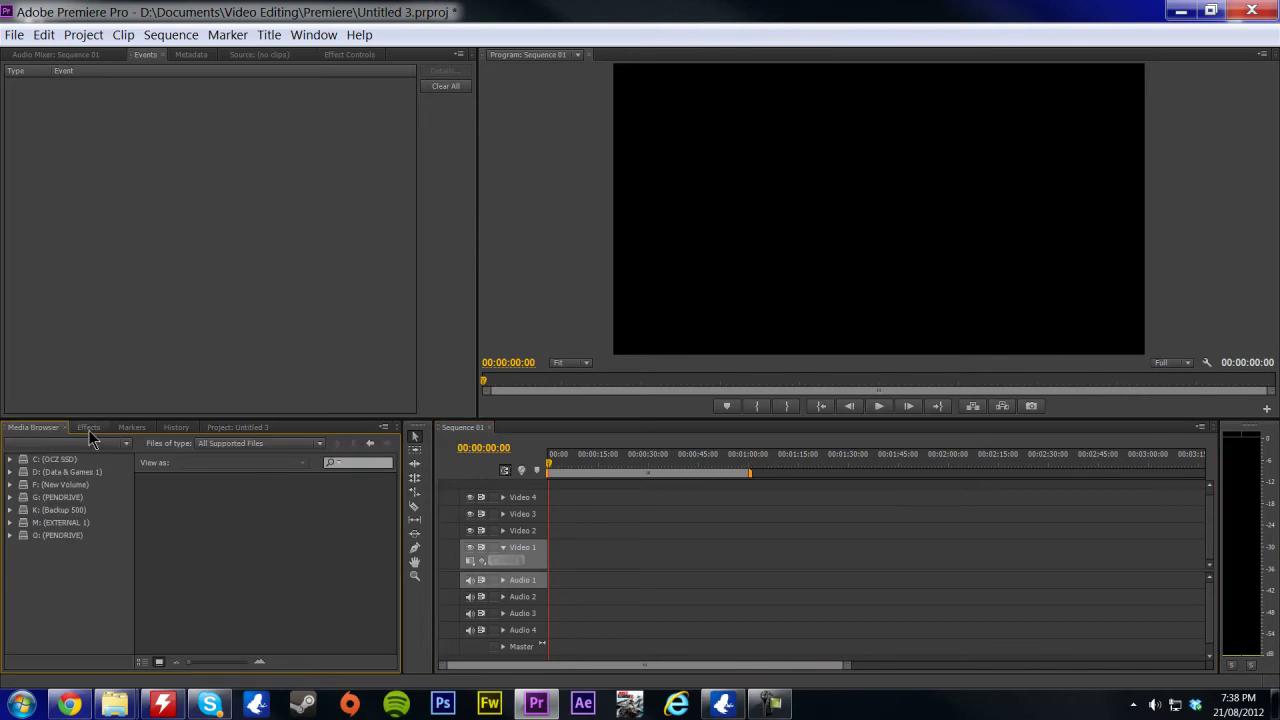
left_click(90, 427)
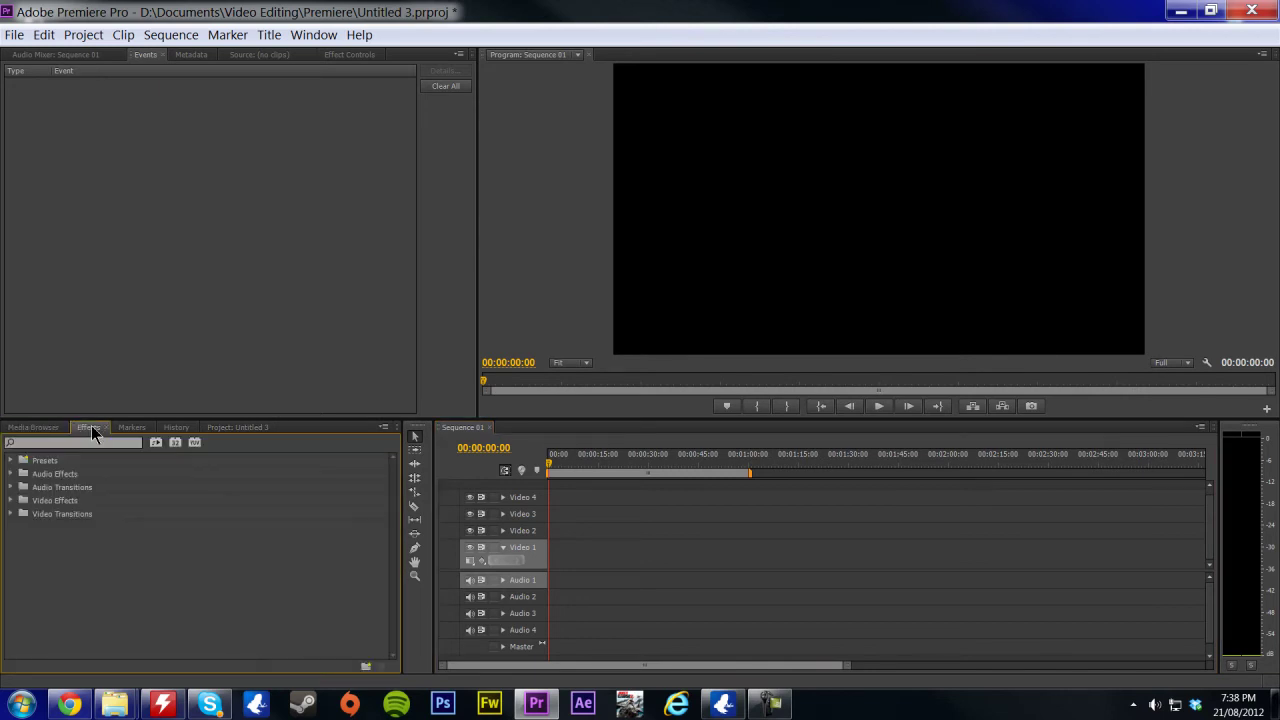
left_click(131, 428)
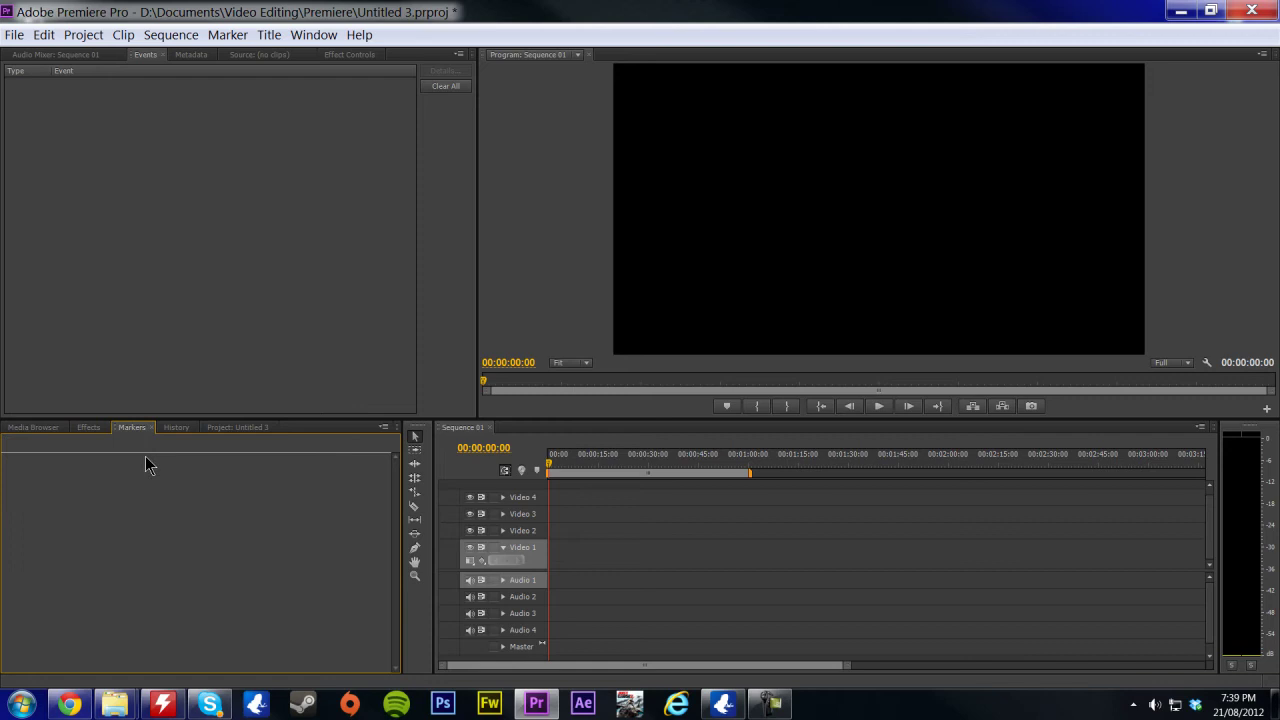
left_click(180, 431)
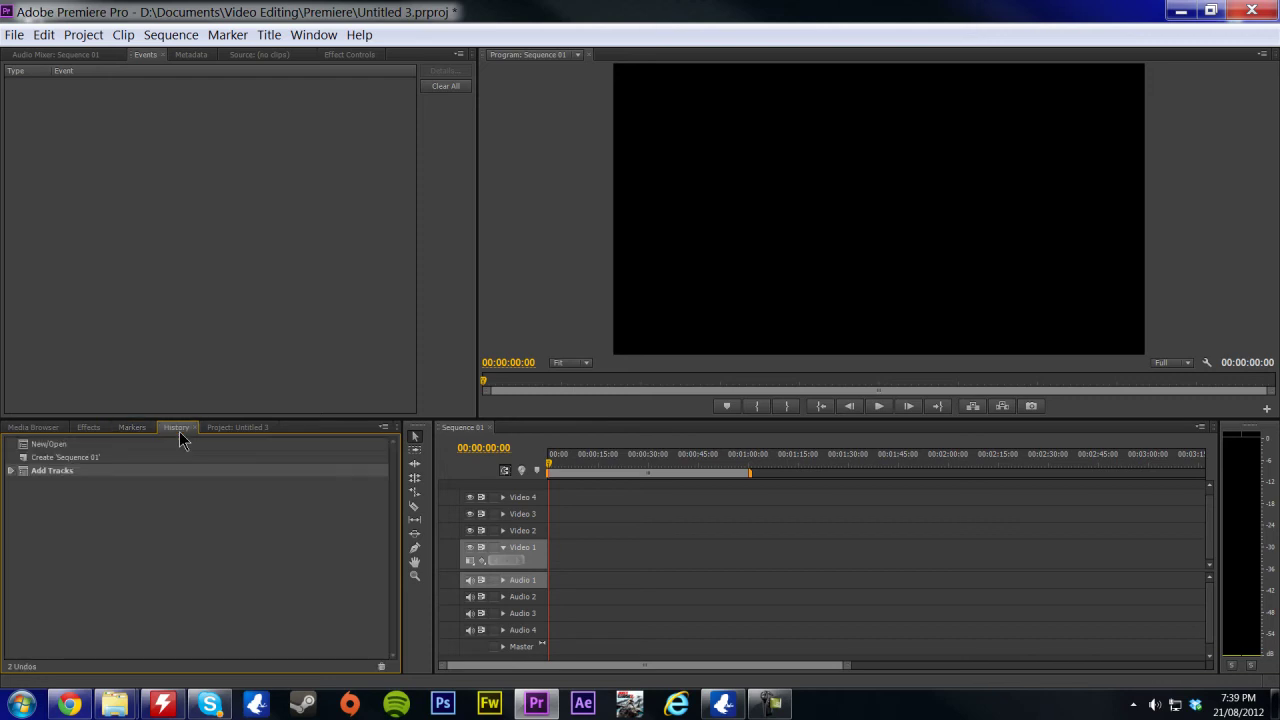
left_click(228, 428)
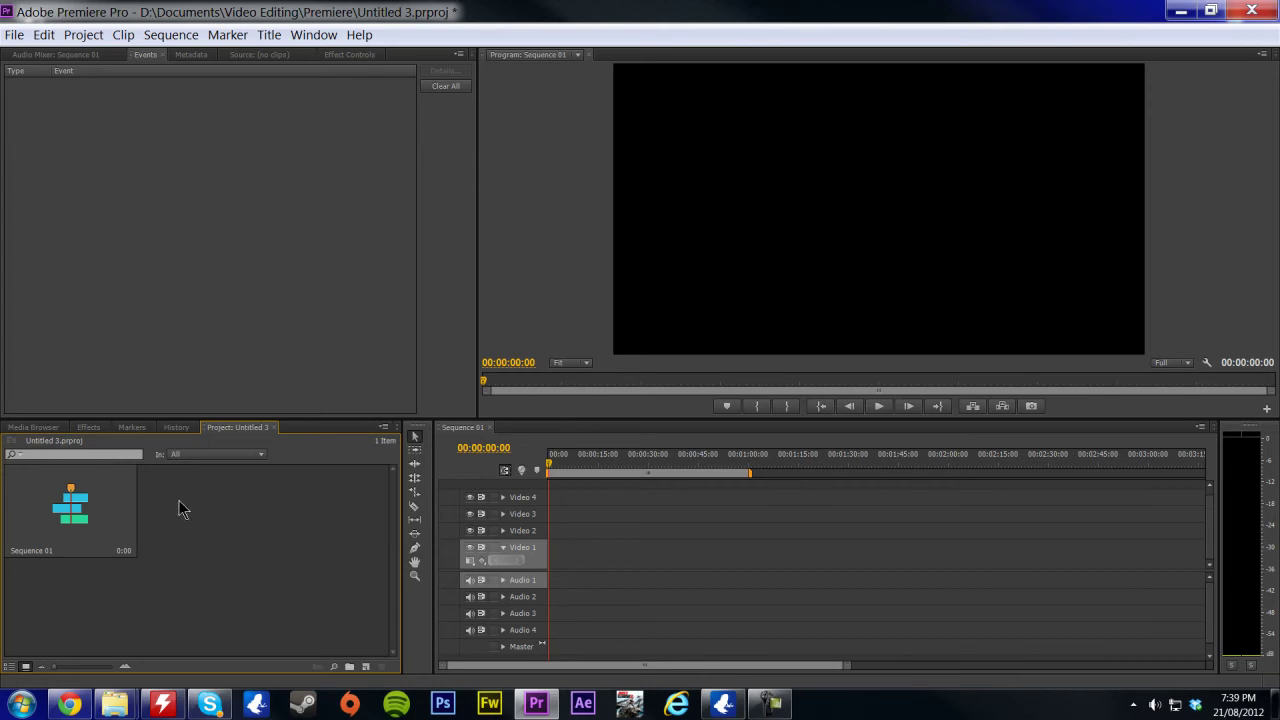
left_click(40, 428)
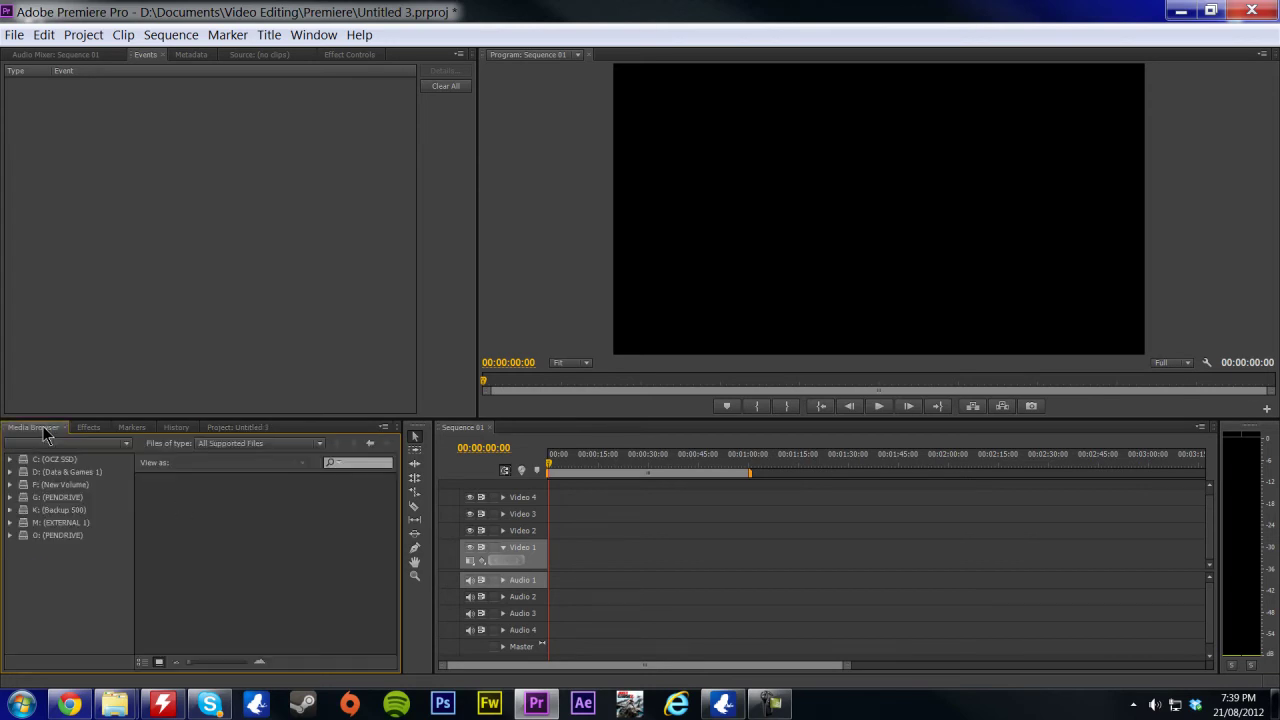
left_click(11, 473)
left_click(11, 473)
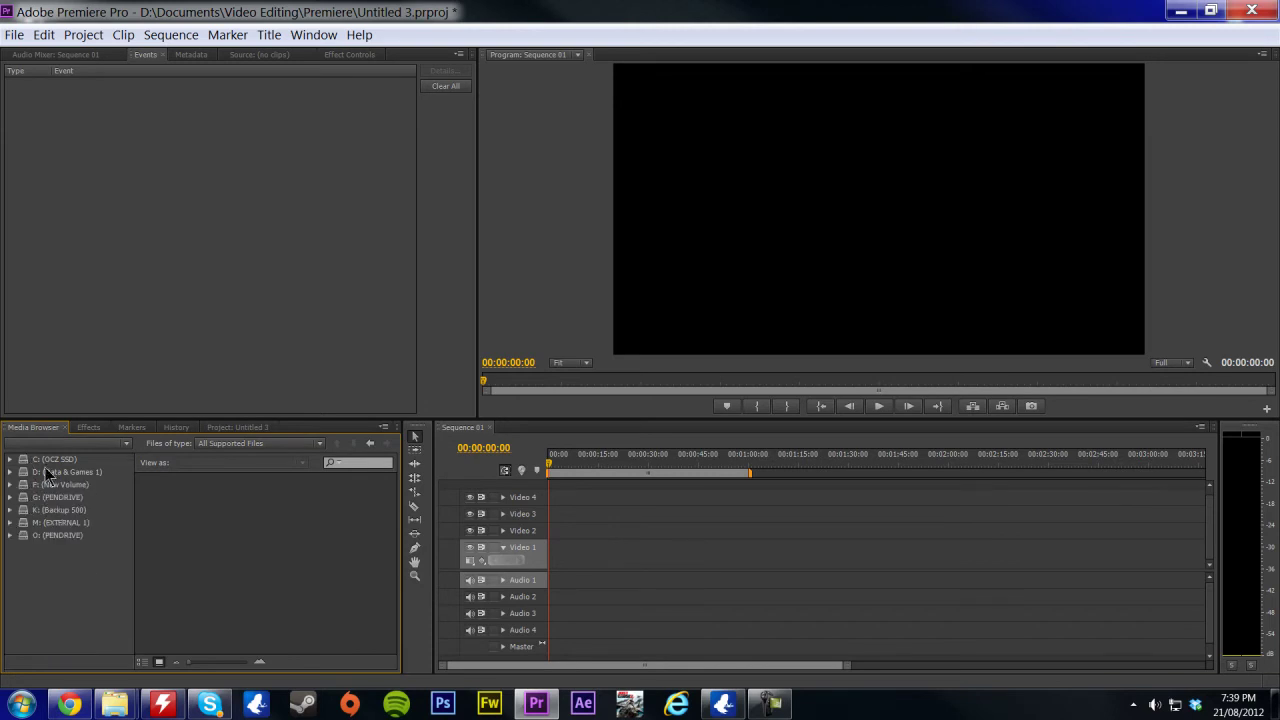
left_click(222, 428)
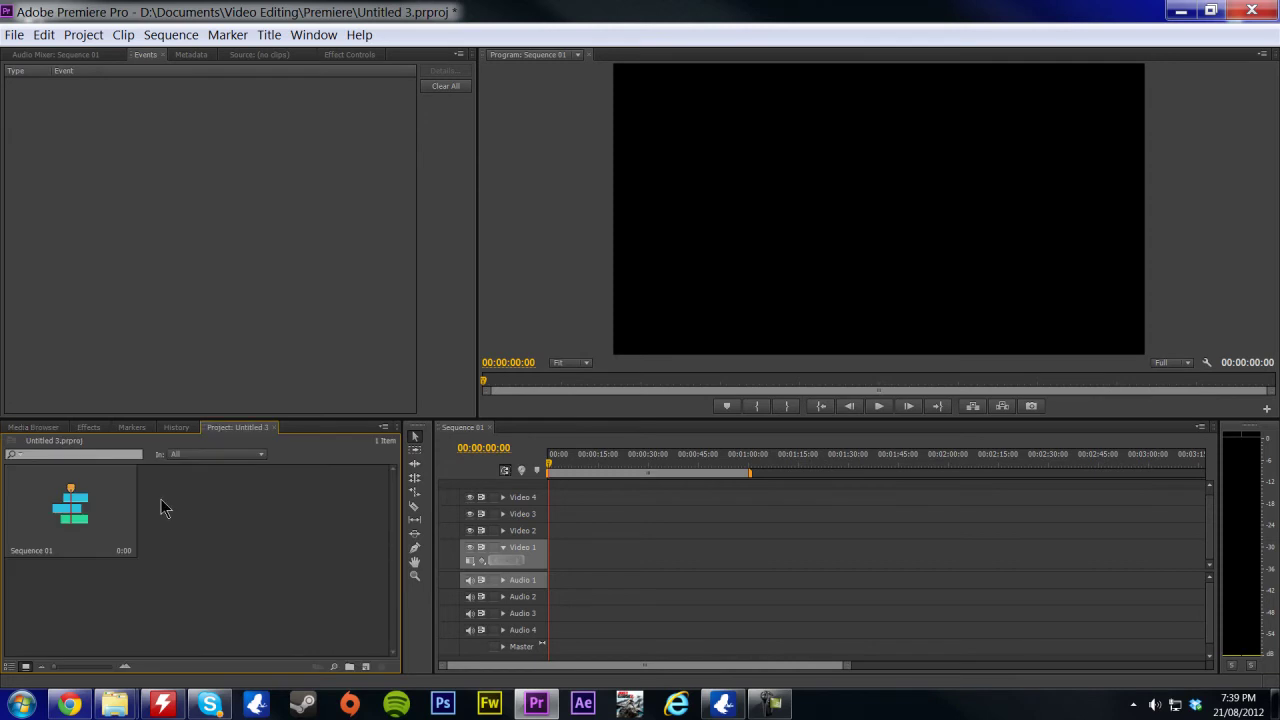
left_click(20, 39)
mouse_move(78, 41)
mouse_move(14, 35)
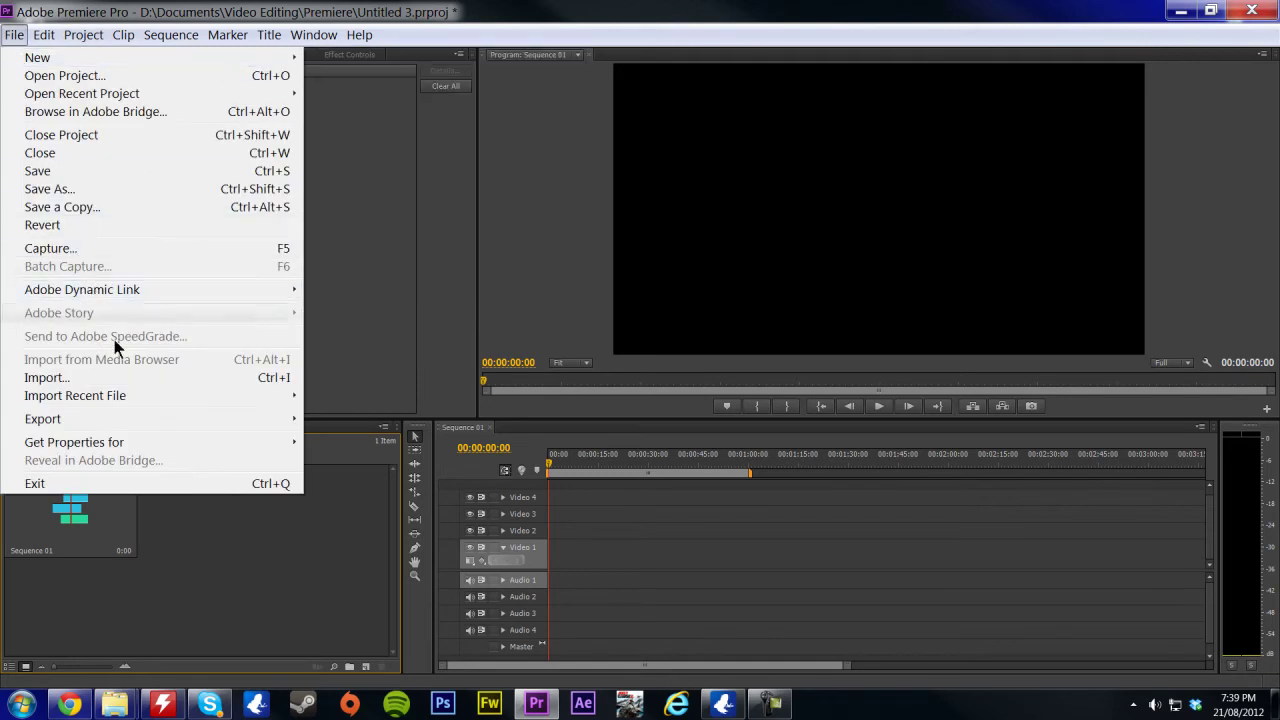
Step: Import Comneard55 Intro.mp4 from Documents\Video Editing\Intros into the Project panel
left_click(285, 531)
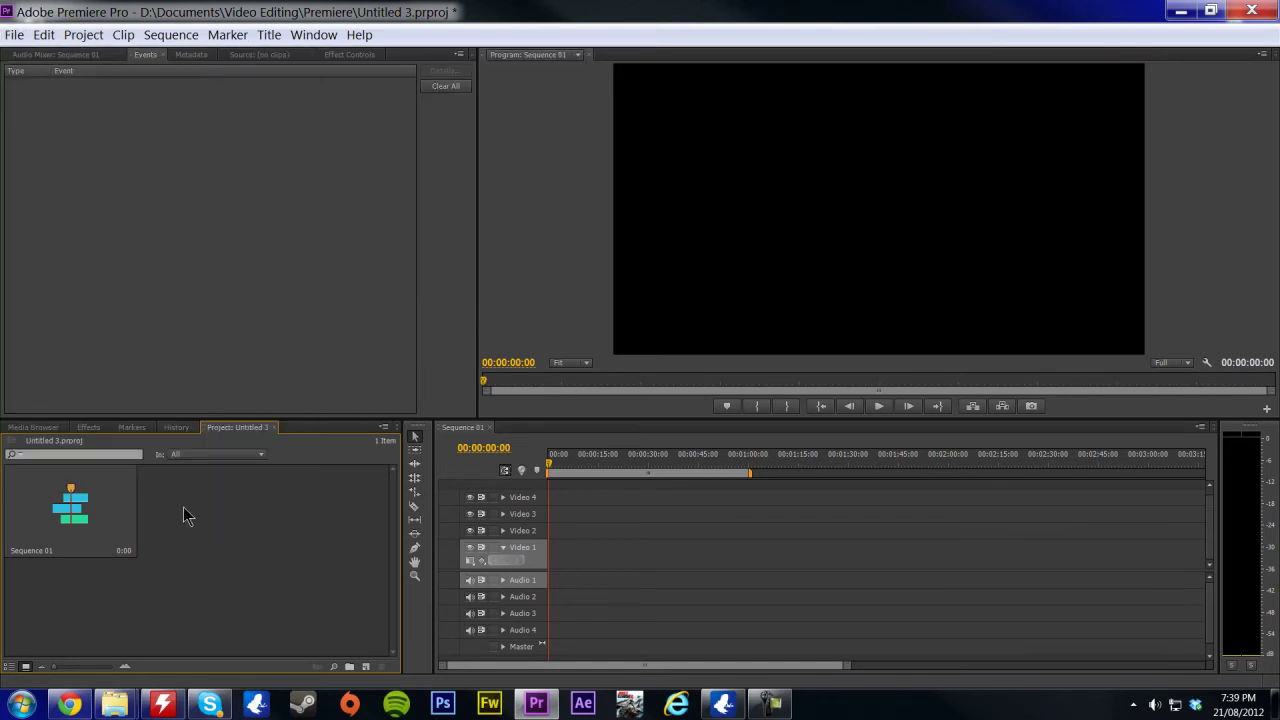
right_click(175, 510)
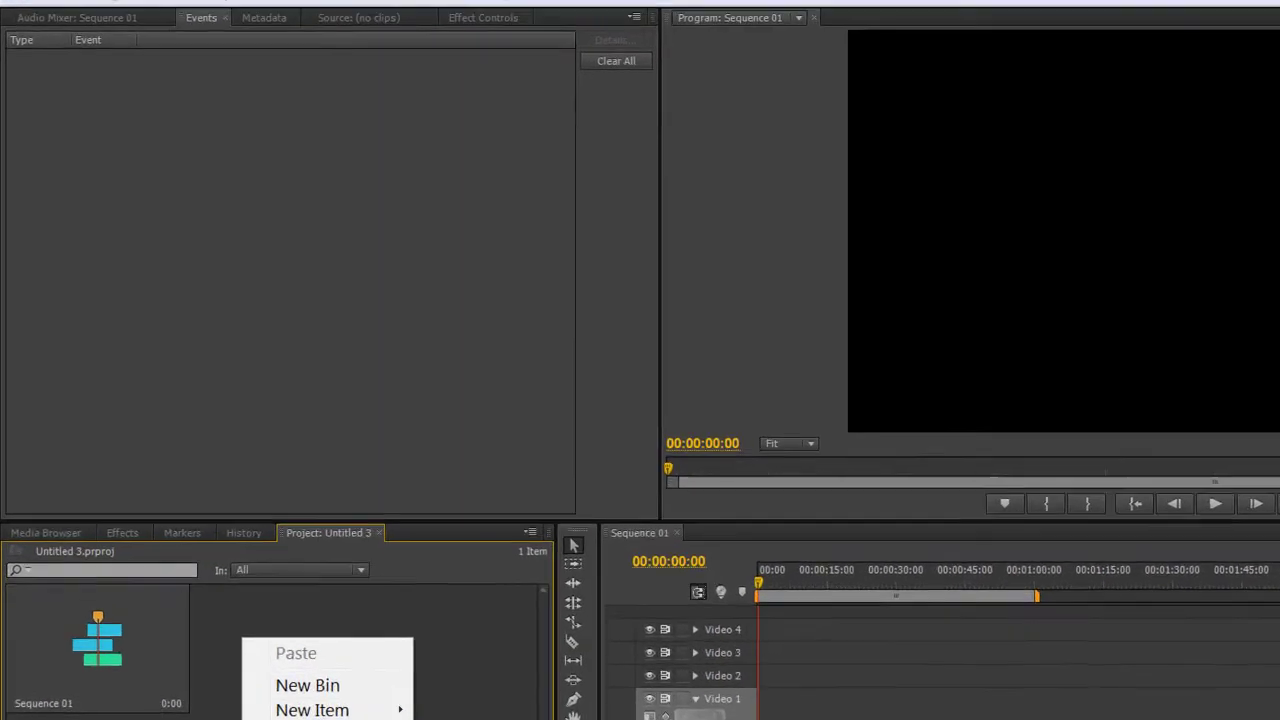
left_click(215, 588)
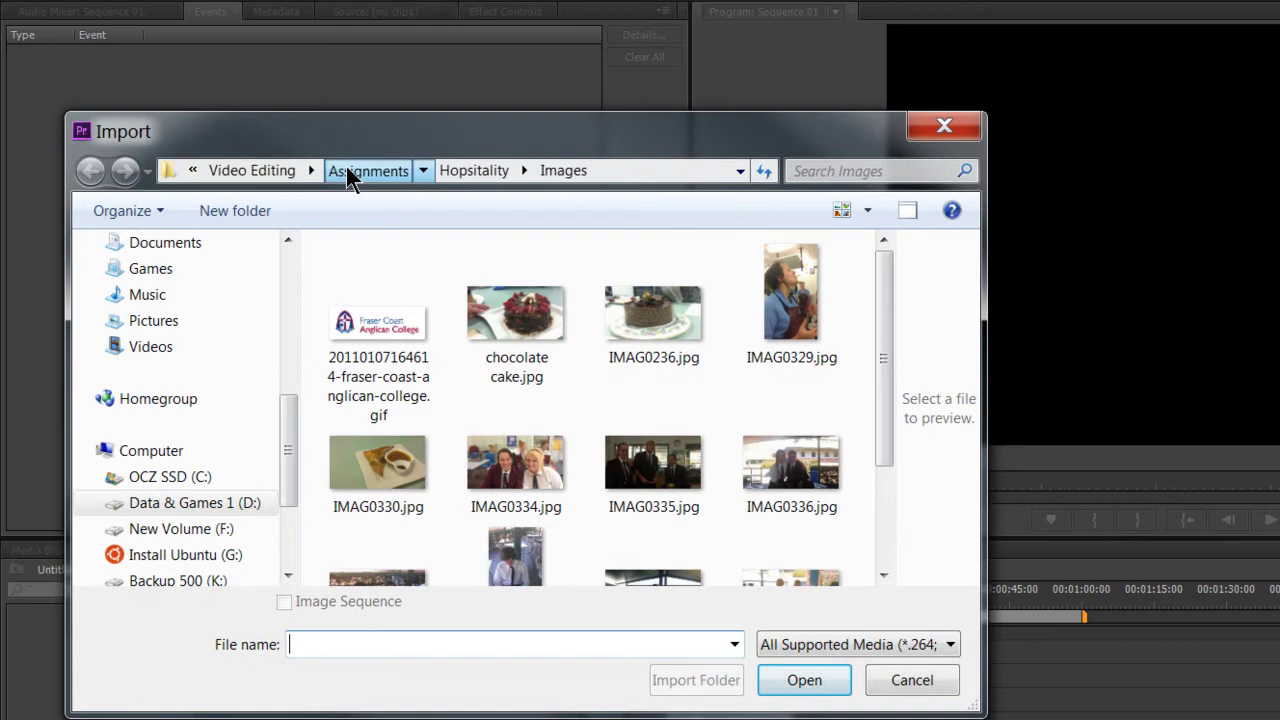
left_click(348, 170)
left_click(242, 171)
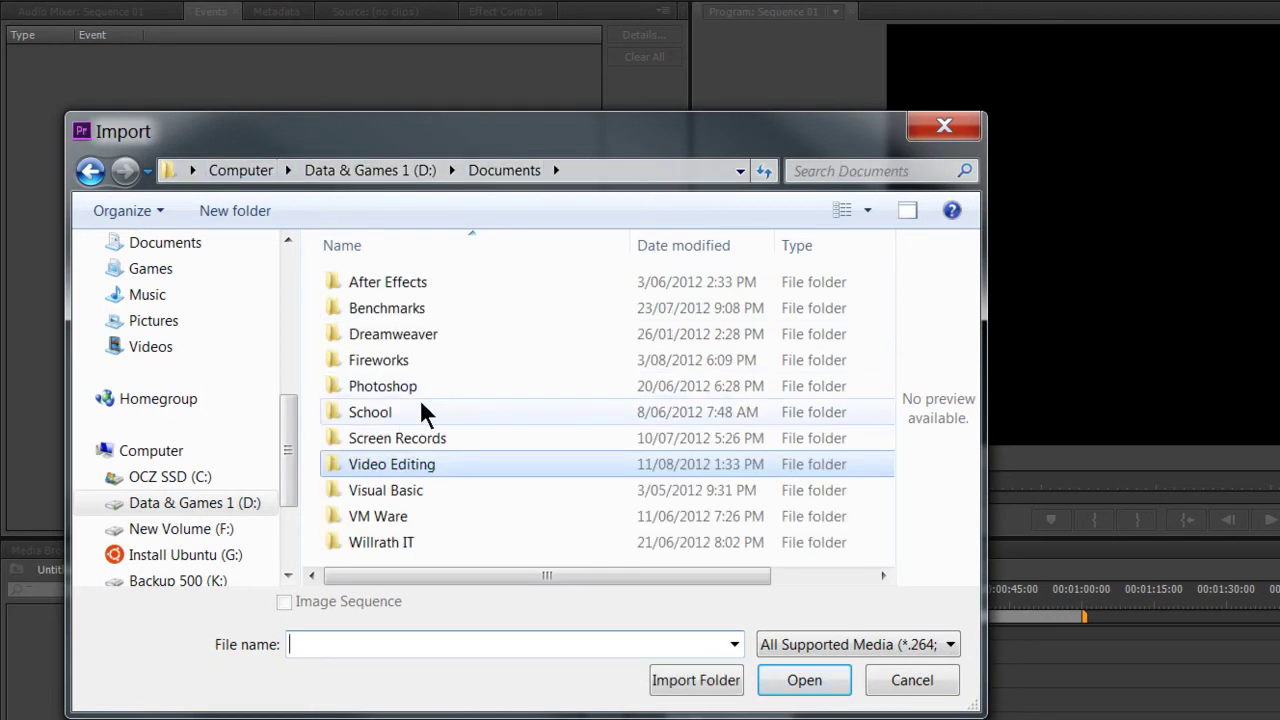
double_click(471, 462)
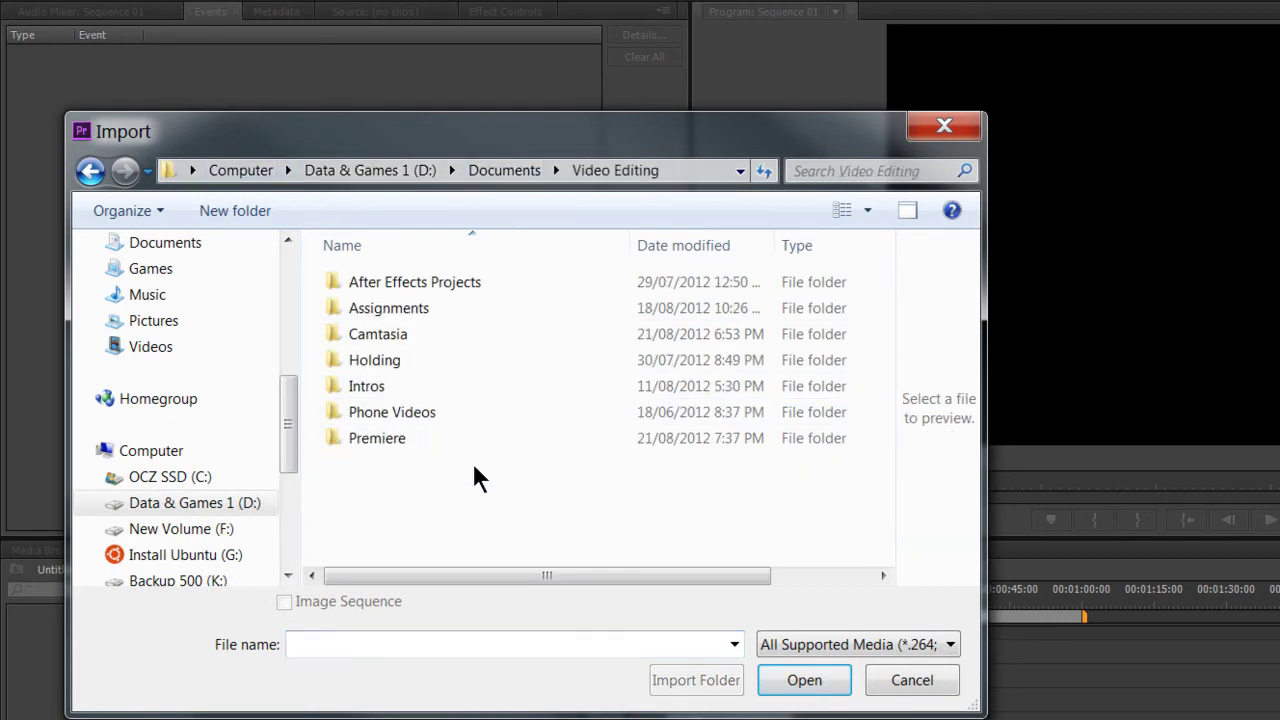
double_click(419, 389)
double_click(500, 345)
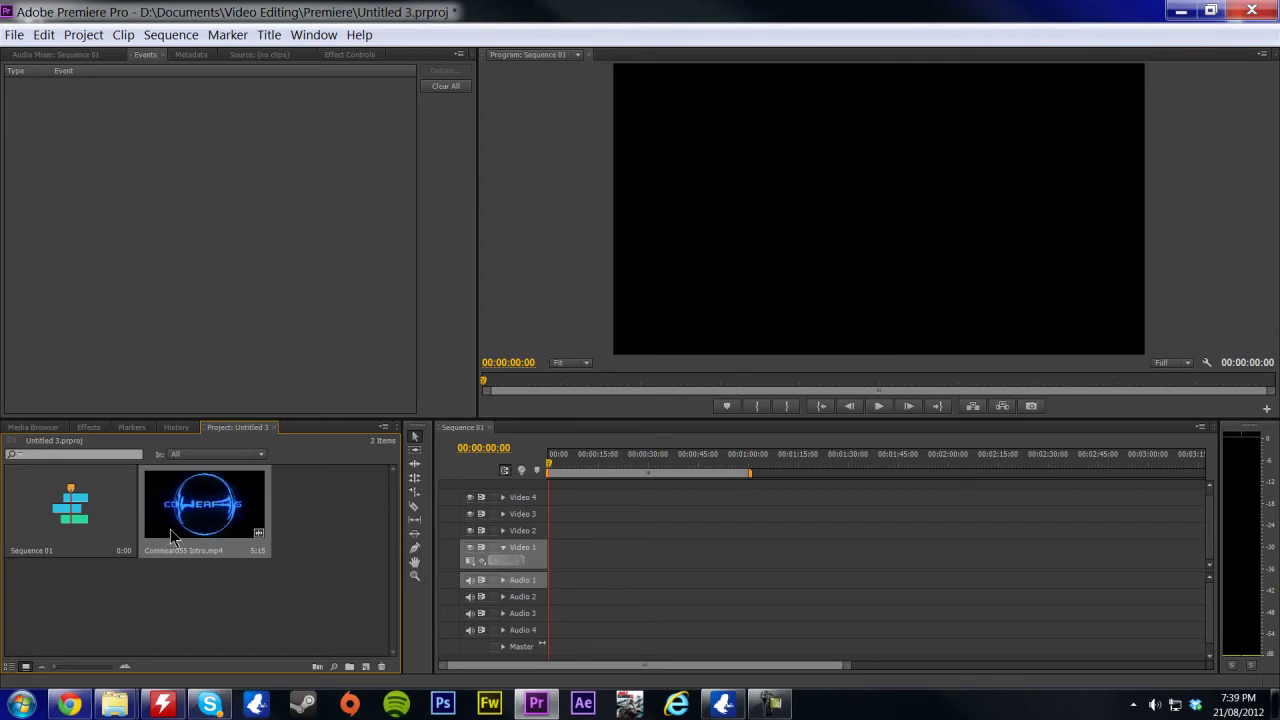
Step: Import chocolate cake.jpg from Video Editing\Assignments\Hopsitality\Images into the project
right_click(296, 520)
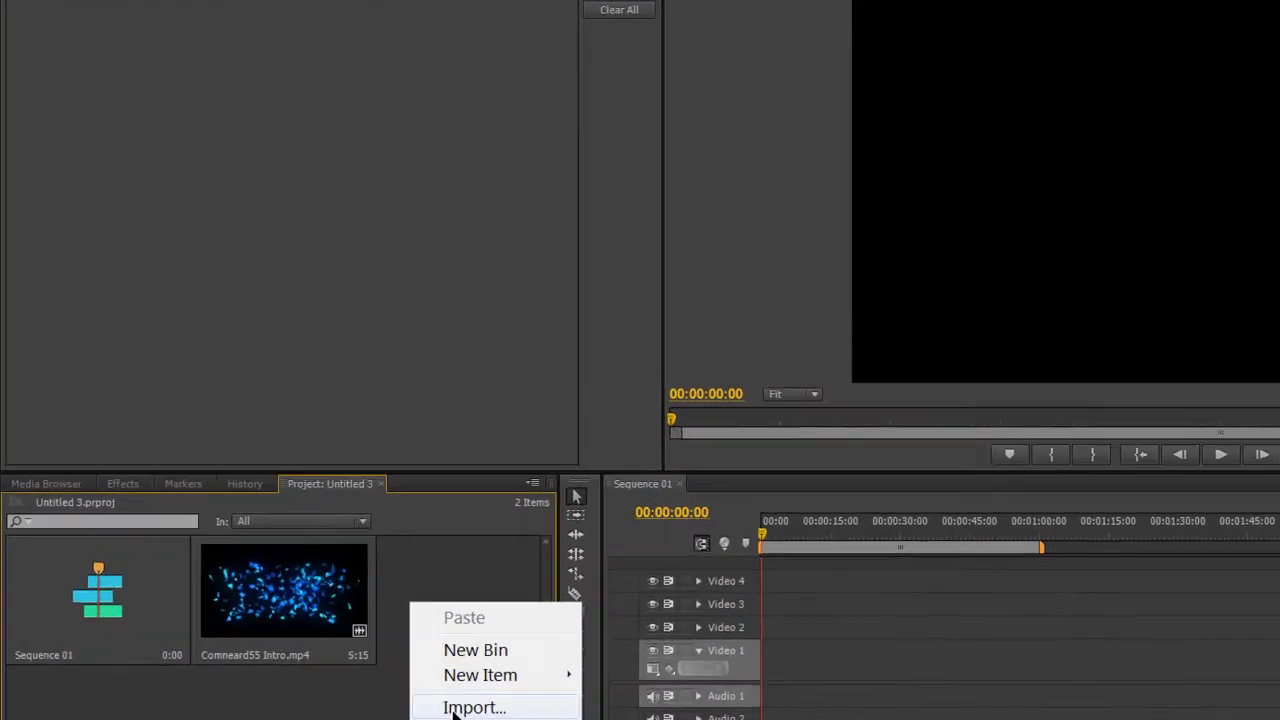
left_click(335, 600)
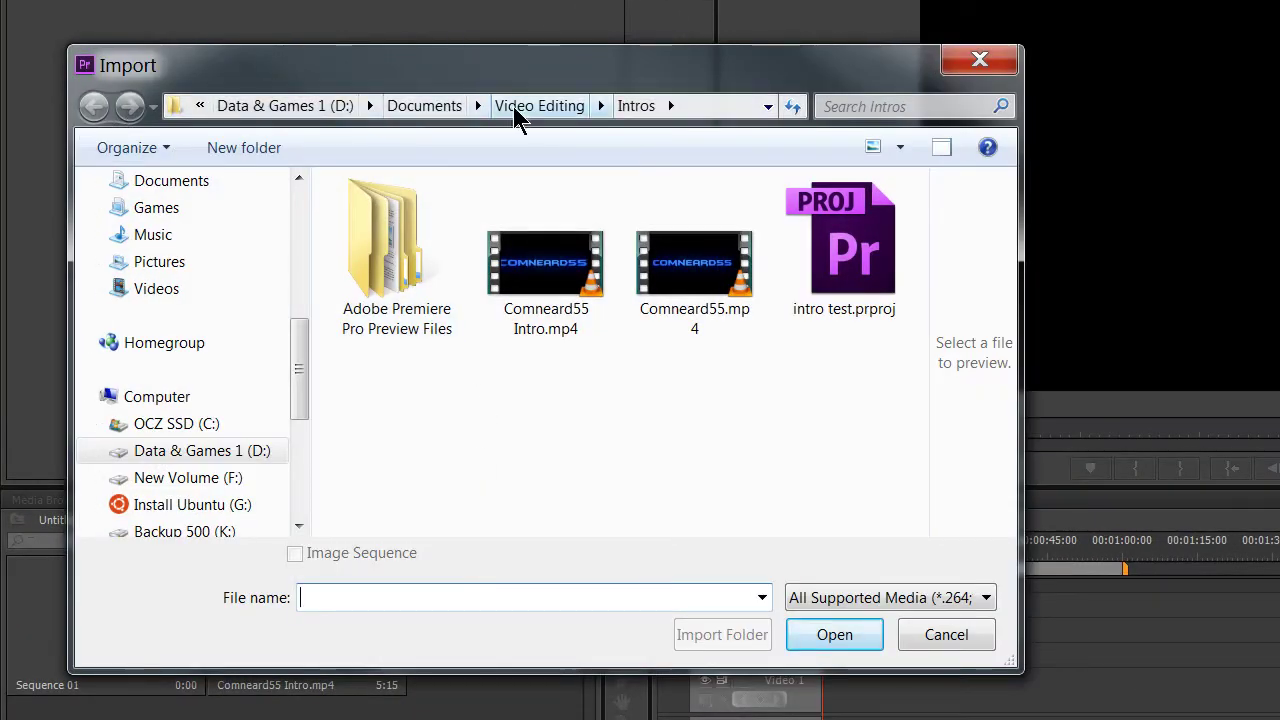
left_click(515, 106)
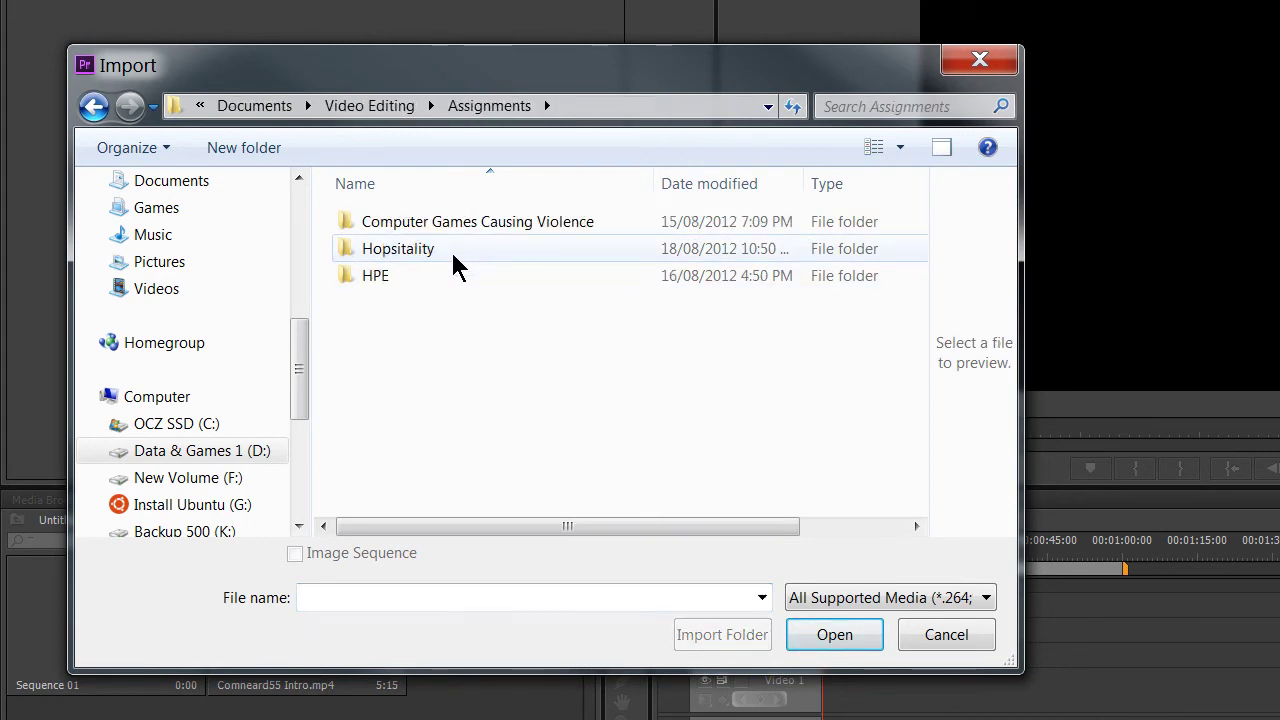
double_click(450, 256)
double_click(453, 260)
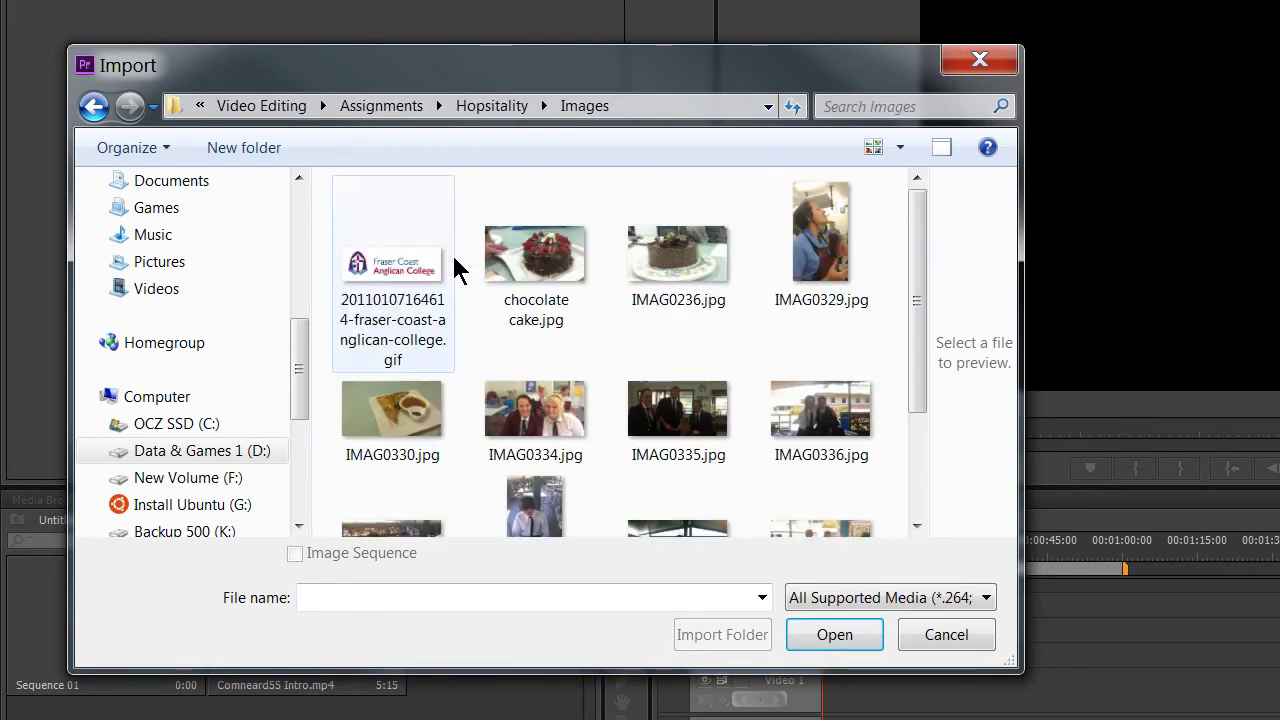
double_click(535, 255)
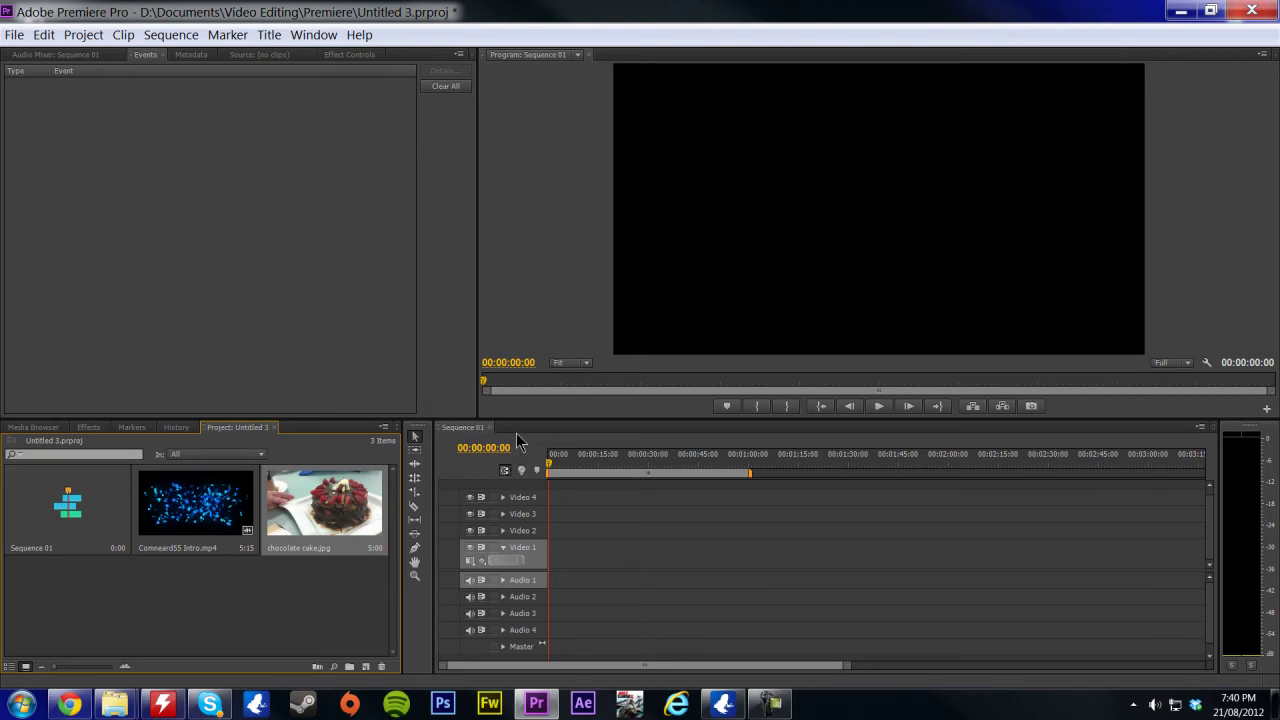
Step: Place the chocolate cake.jpg still on Video 2 at the sequence start
left_click(185, 522)
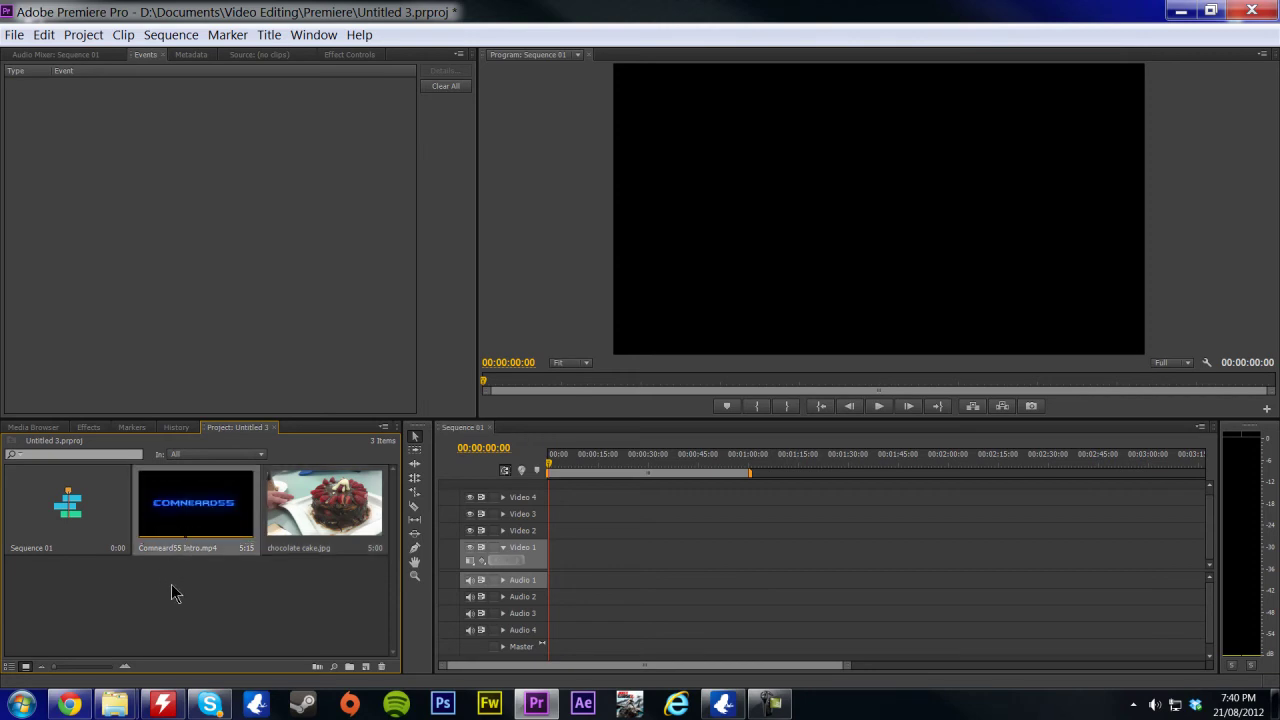
left_click(294, 491)
left_click(304, 587)
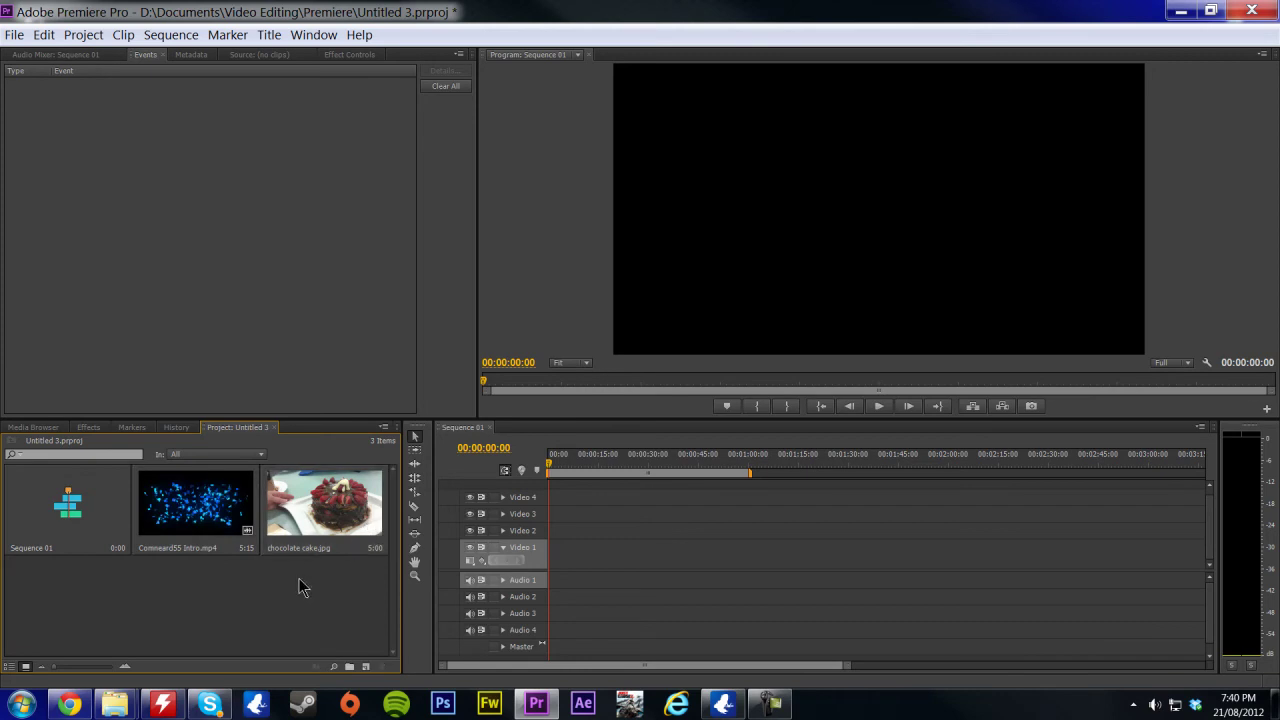
left_click_drag(311, 510, 555, 532)
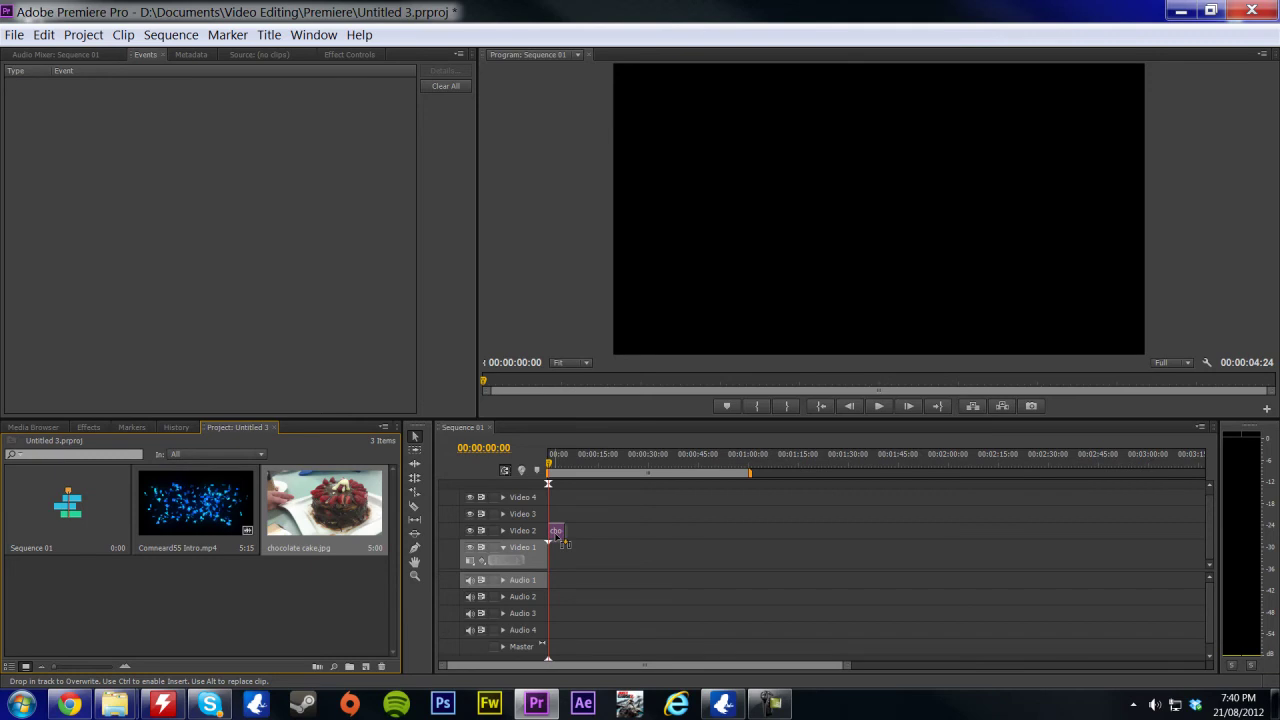
left_click_drag(561, 541, 557, 540)
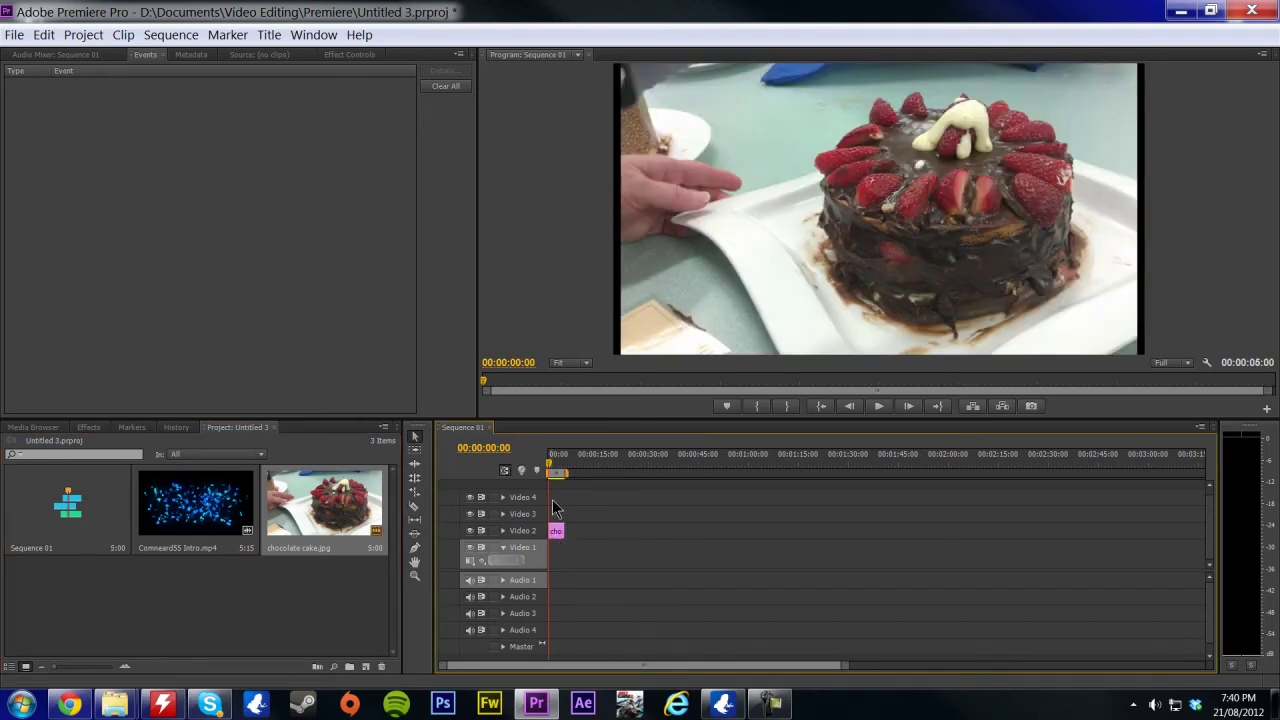
Step: Put Comneard55 Intro.mp4 on Video 1 directly after the cake still, about 5 seconds in
left_click(183, 510)
left_click_drag(182, 505, 556, 556)
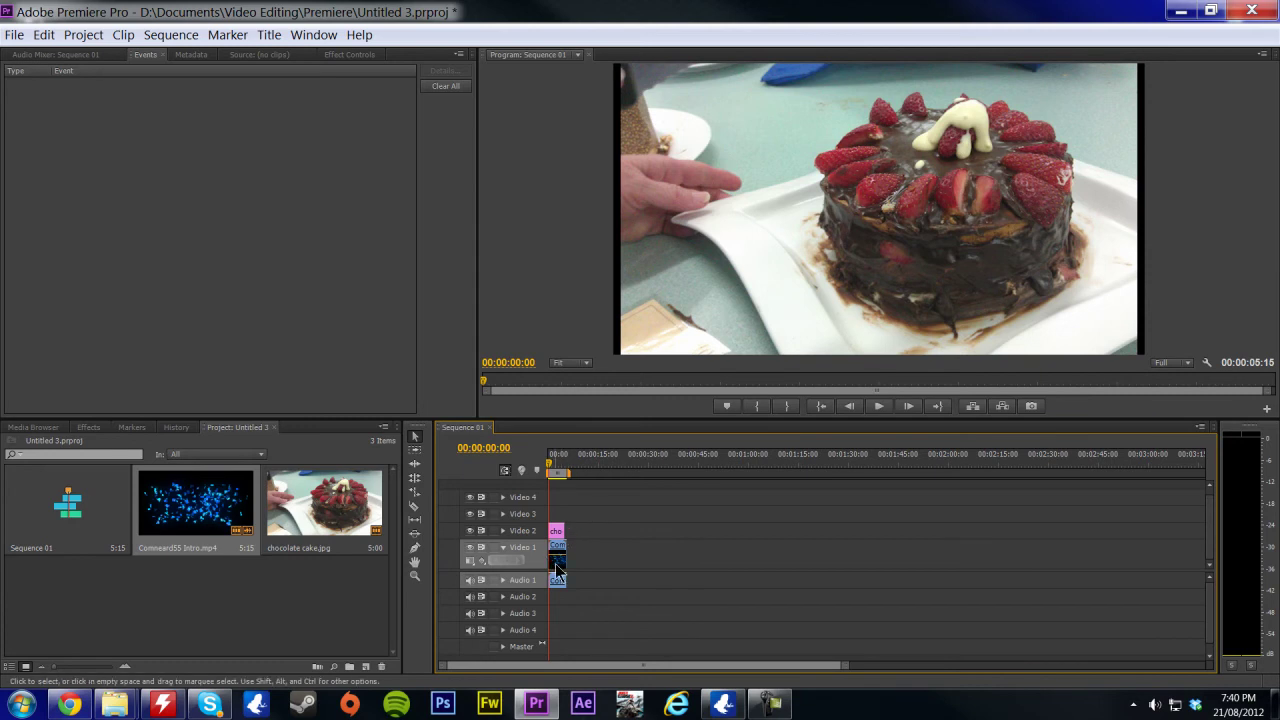
left_click_drag(557, 572, 580, 573)
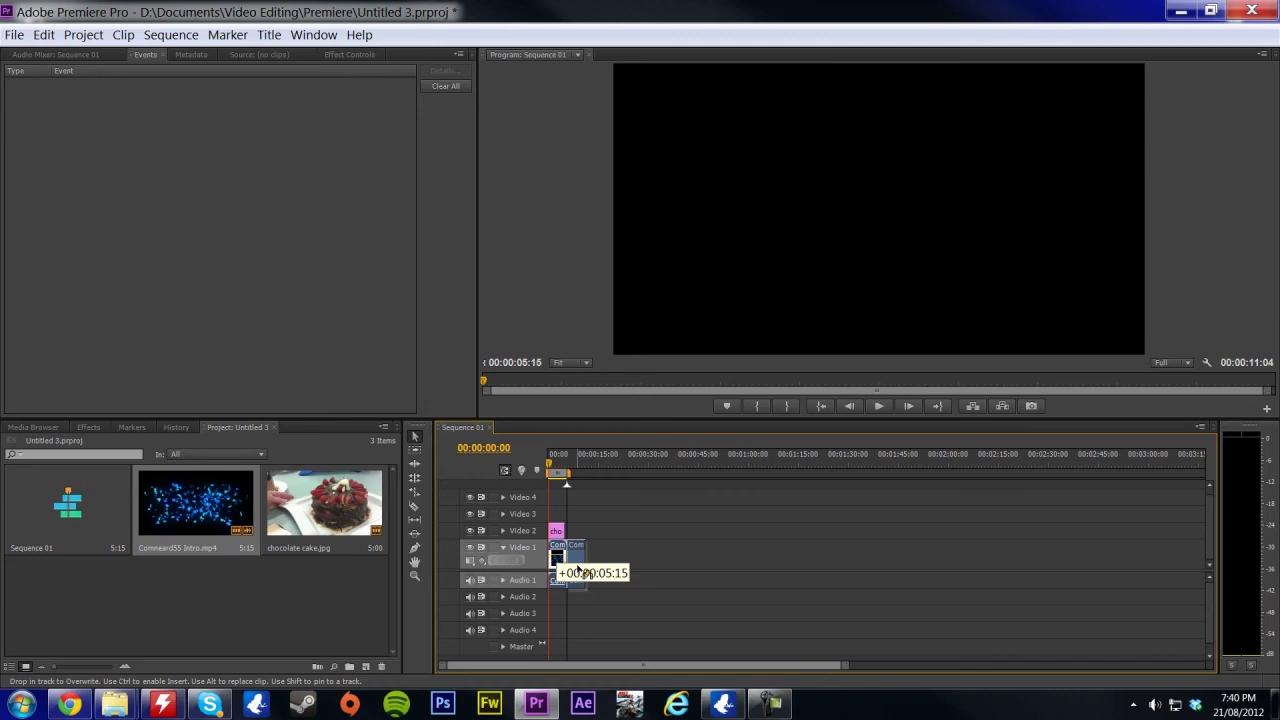
left_click_drag(580, 573, 581, 572)
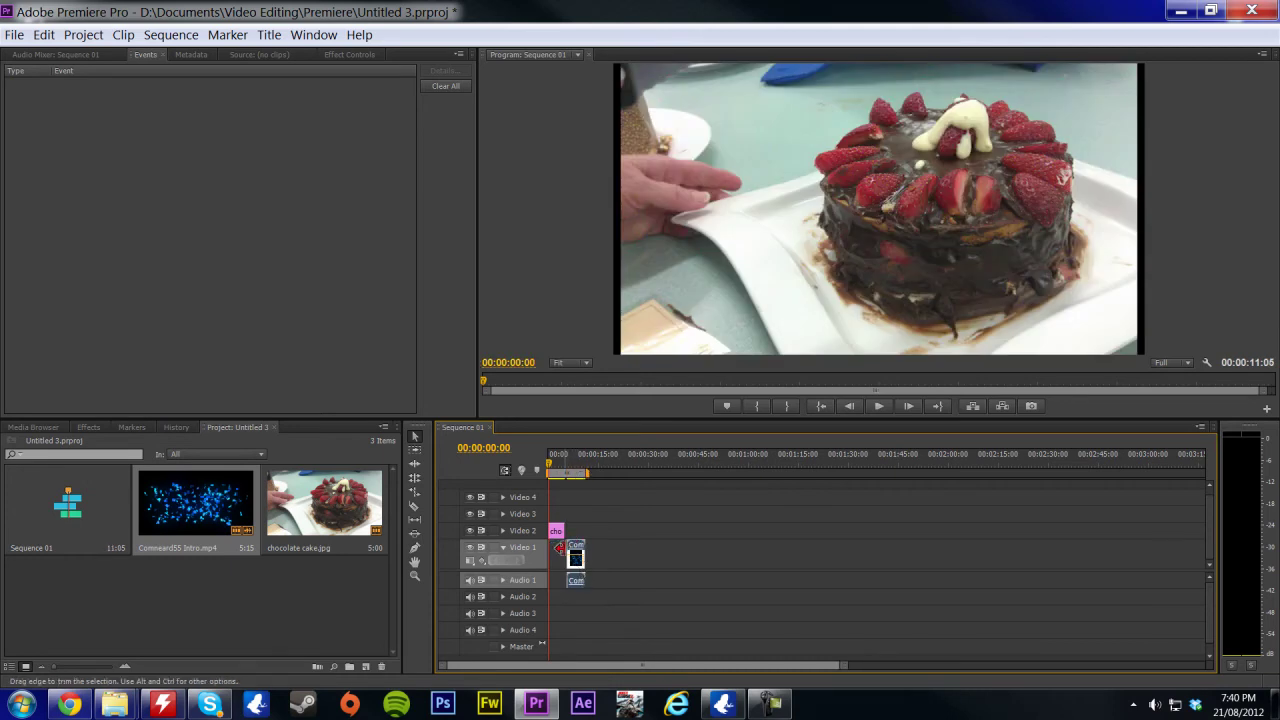
mouse_move(549, 470)
left_mouse_down()
mouse_move(570, 472)
mouse_move(554, 473)
left_mouse_up()
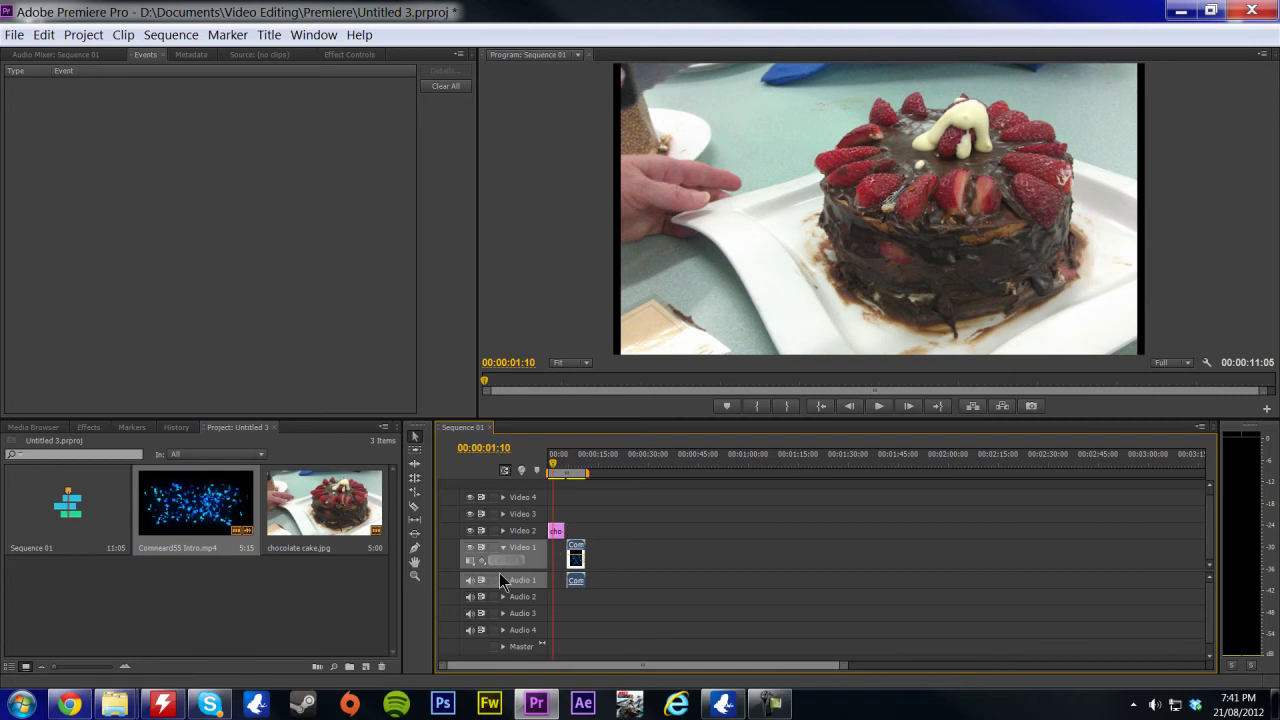
scroll(597, 588, "up", 3)
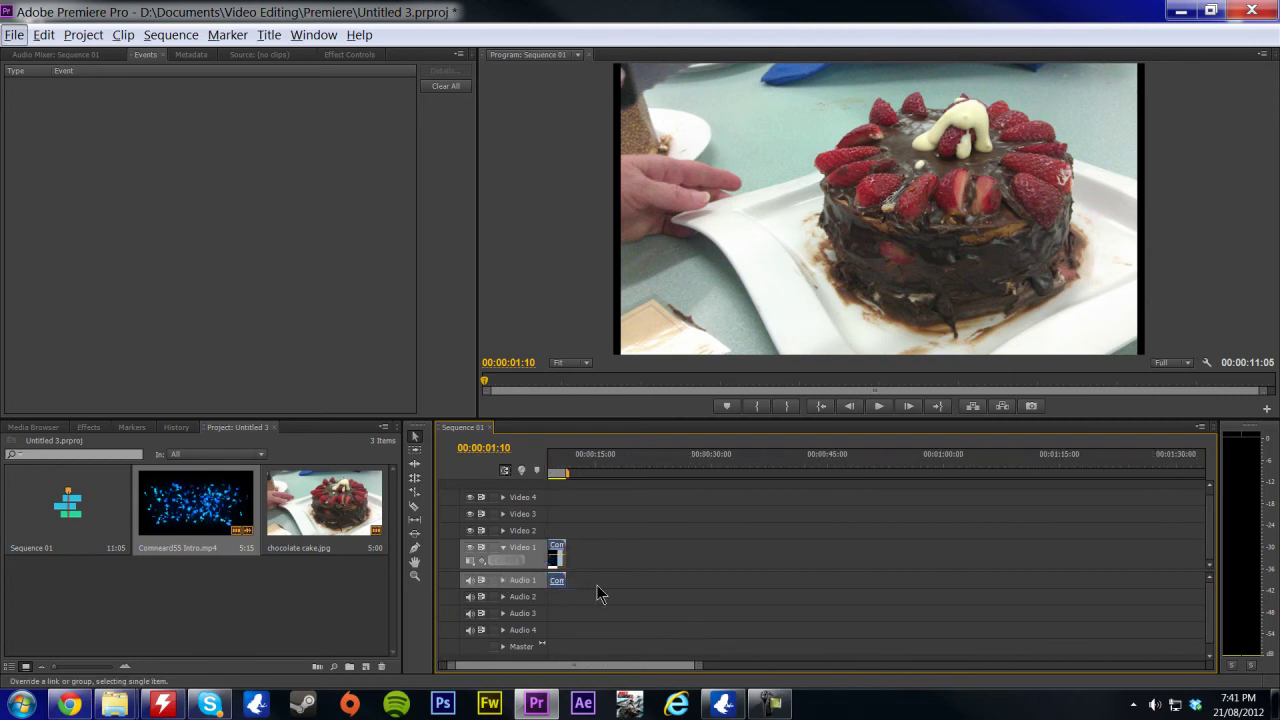
scroll(510, 666, "up", 3)
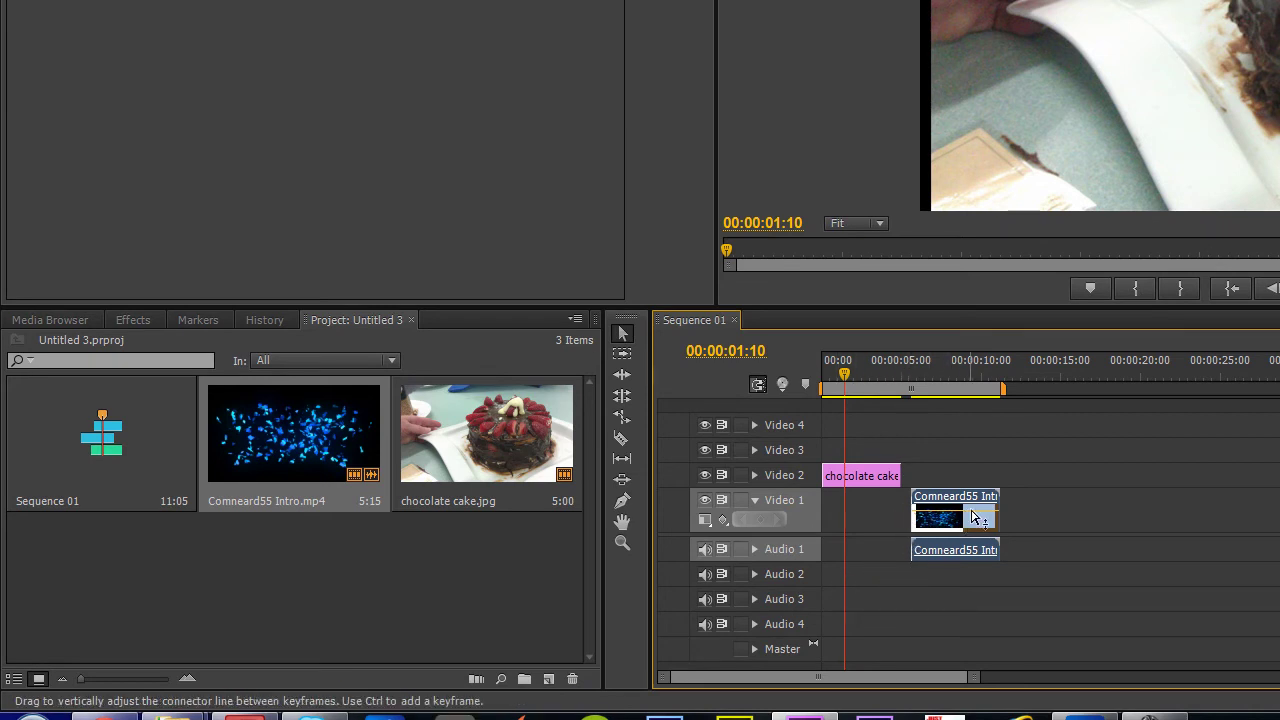
mouse_move(968, 522)
left_mouse_down()
mouse_move(951, 517)
mouse_move(957, 528)
left_mouse_up()
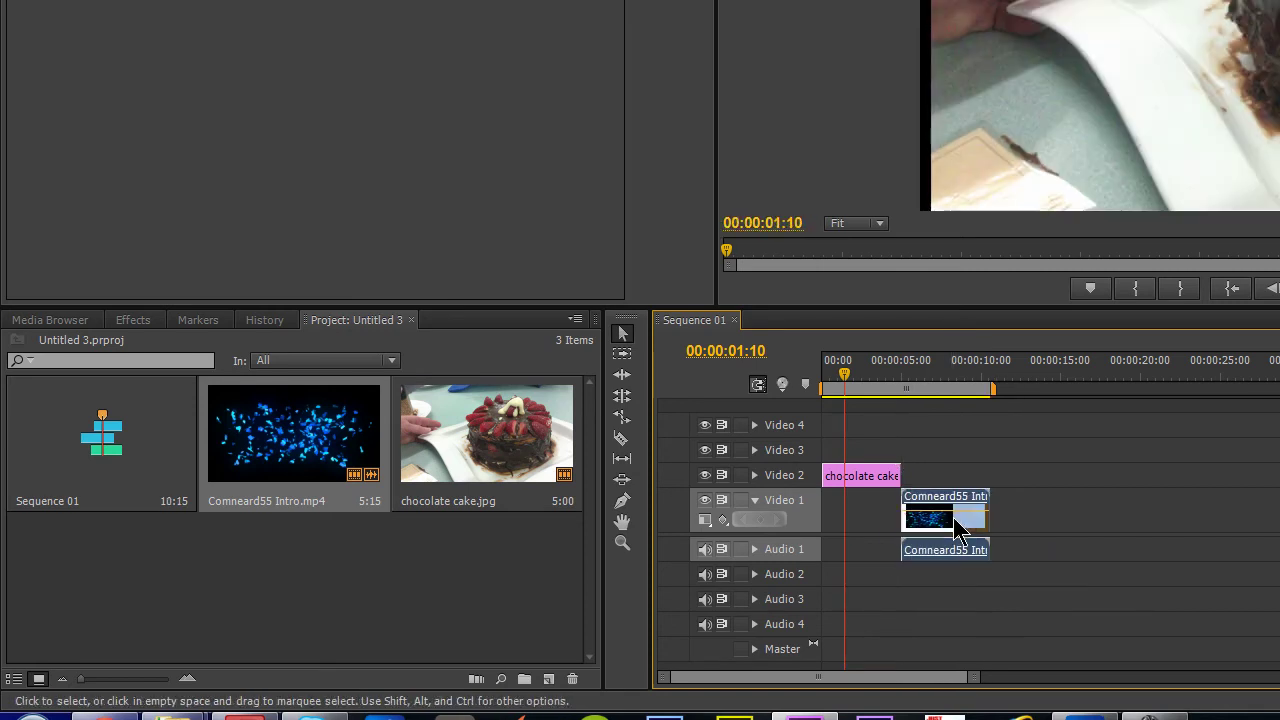
left_click(893, 520)
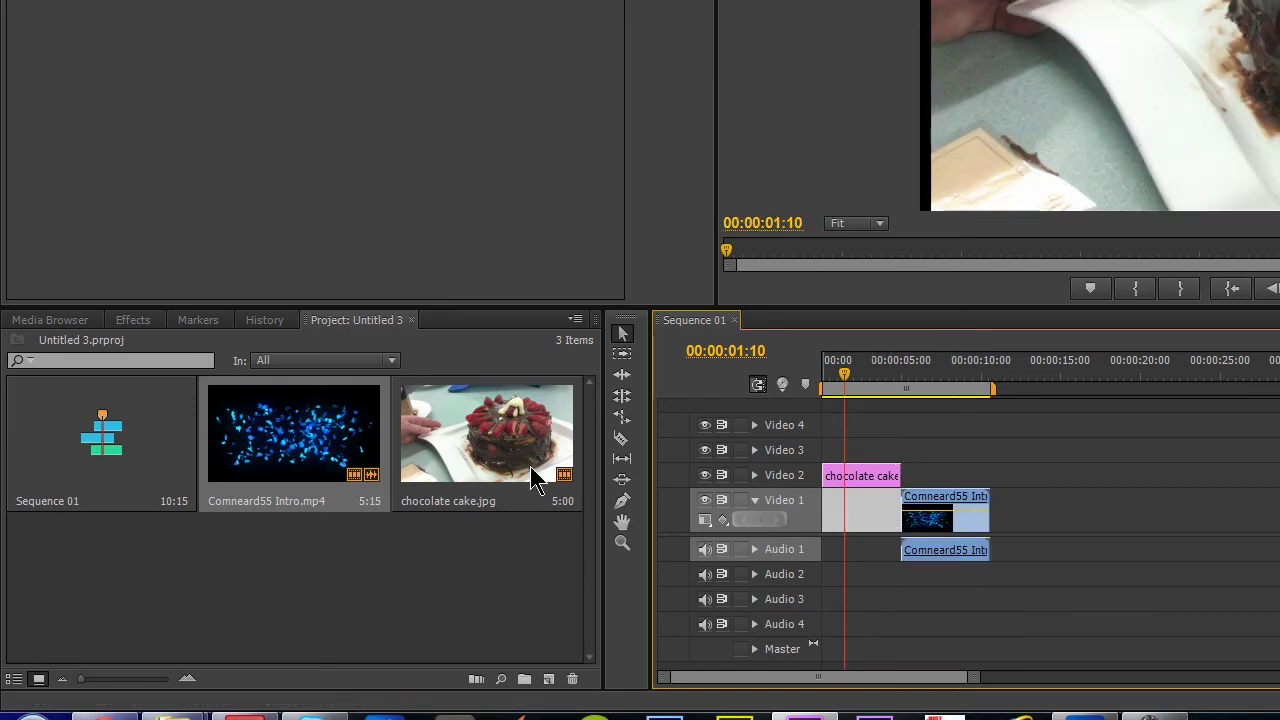
left_click(153, 318)
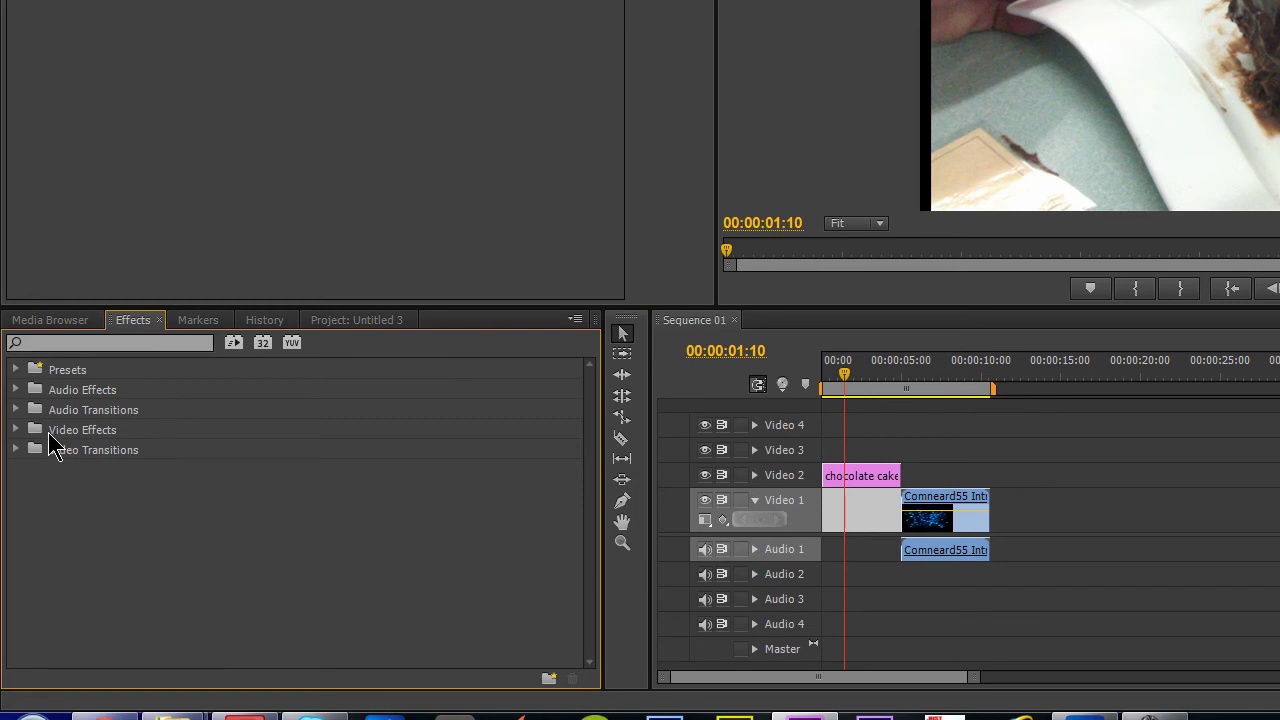
Step: Apply Additive Dissolve from Video Transitions > Dissolve to the head of the cake clip
left_click(15, 448)
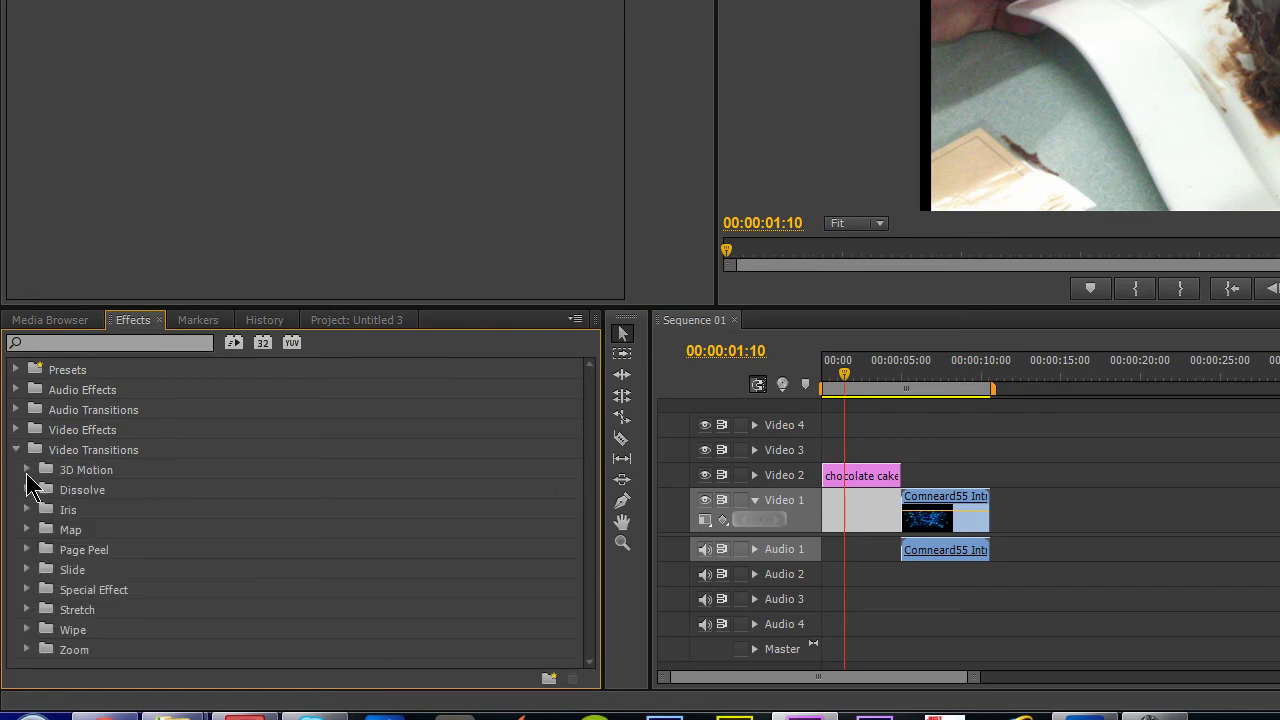
left_click(27, 489)
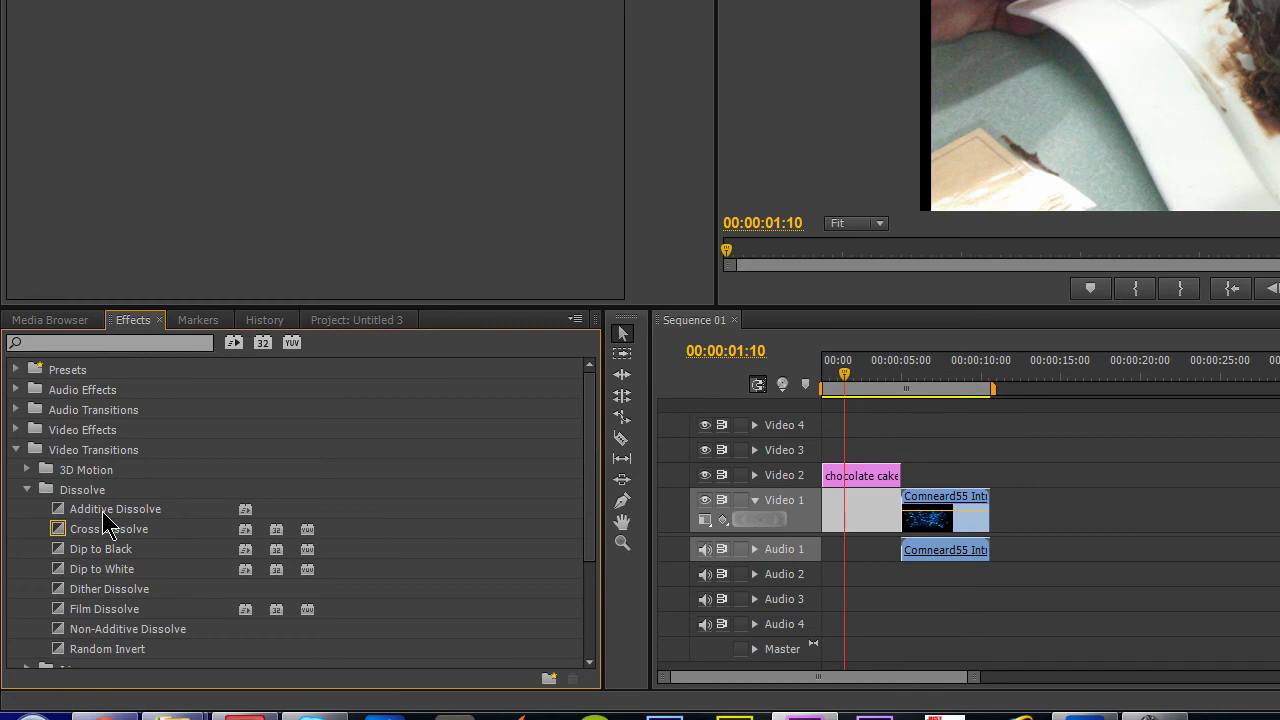
left_click_drag(102, 511, 836, 480)
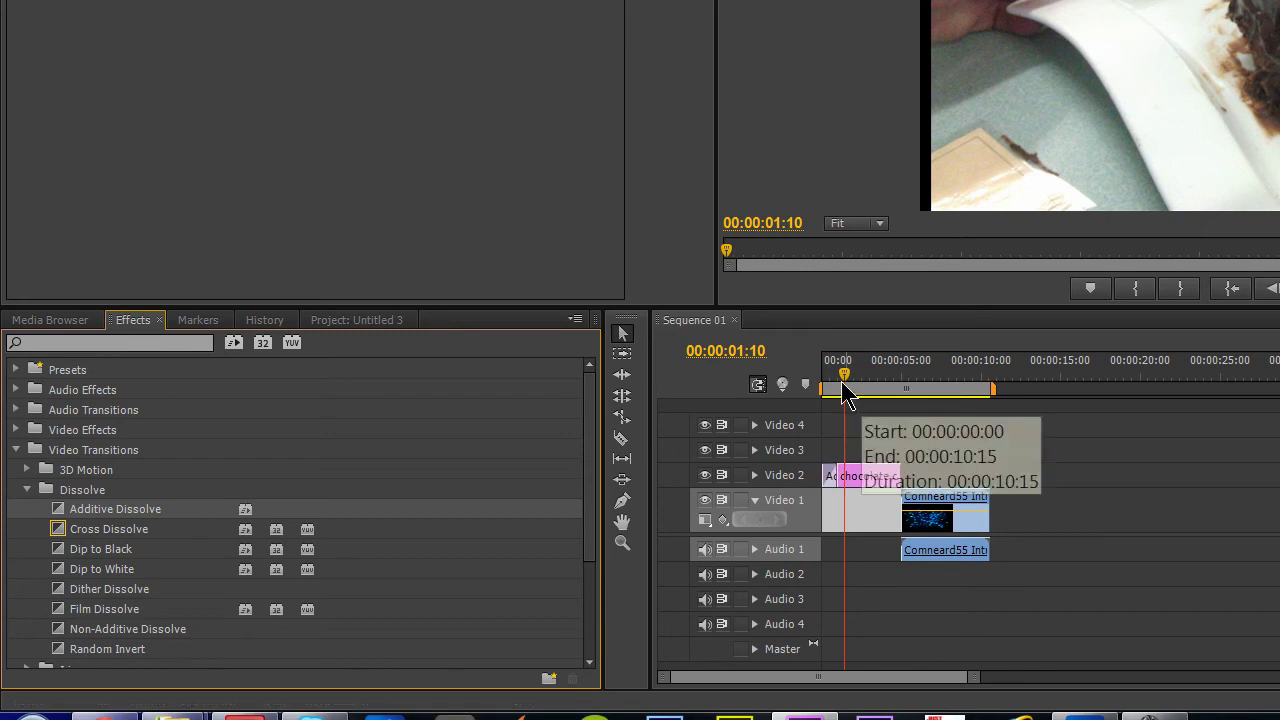
Step: Play the sequence from the start to preview the dissolve
left_click_drag(845, 378, 822, 379)
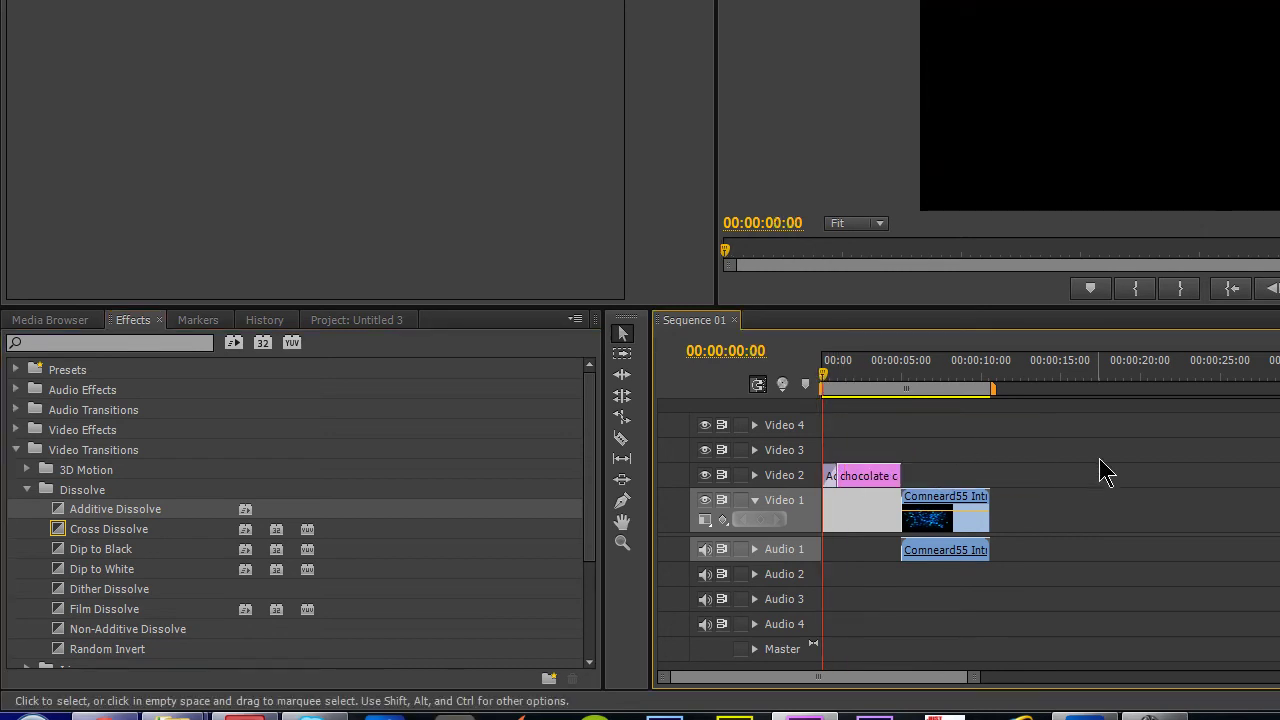
key("Right")
key("space")
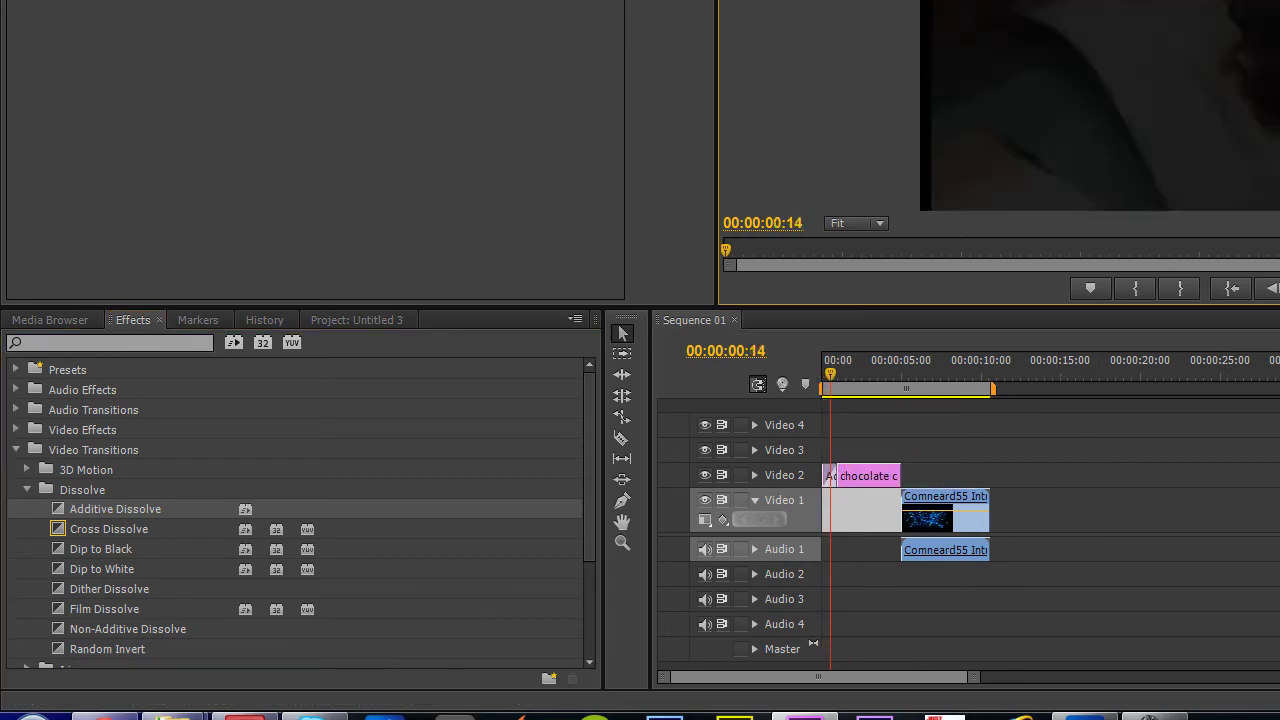
key("space")
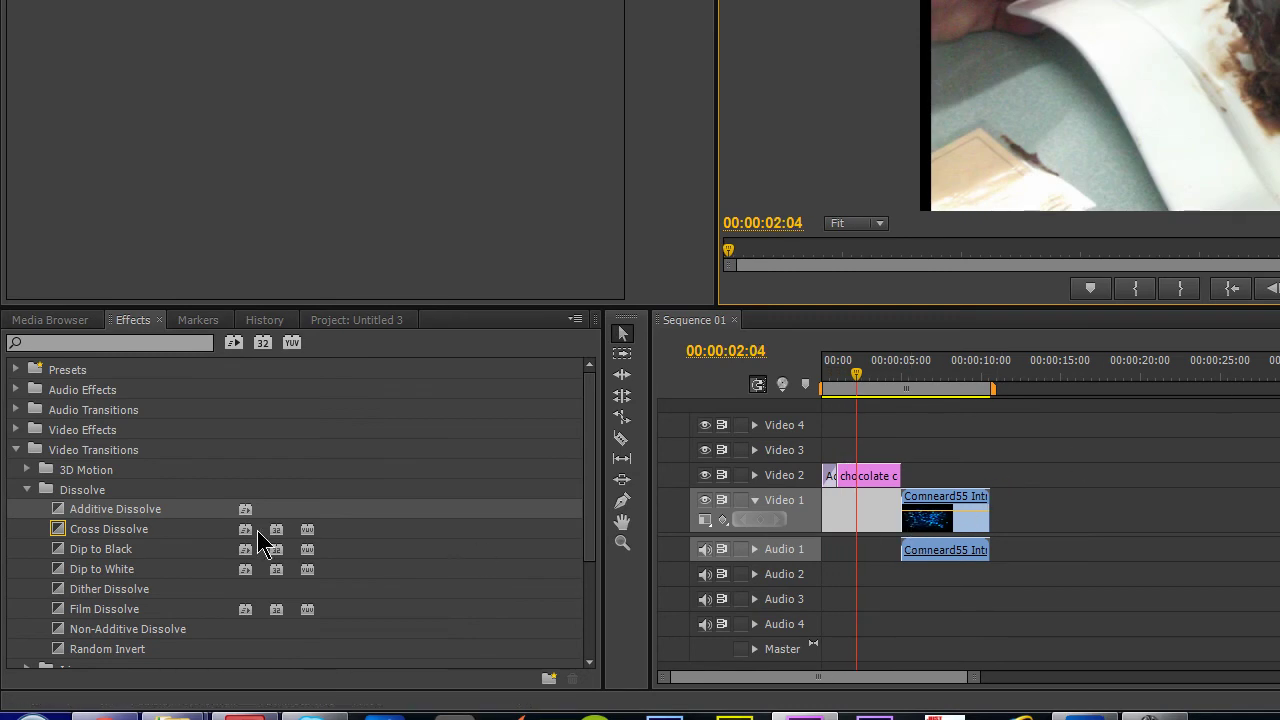
Step: Put a Dip to White transition on the head of the Comneard55 intro clip and scrub through it
left_click_drag(137, 562, 910, 516)
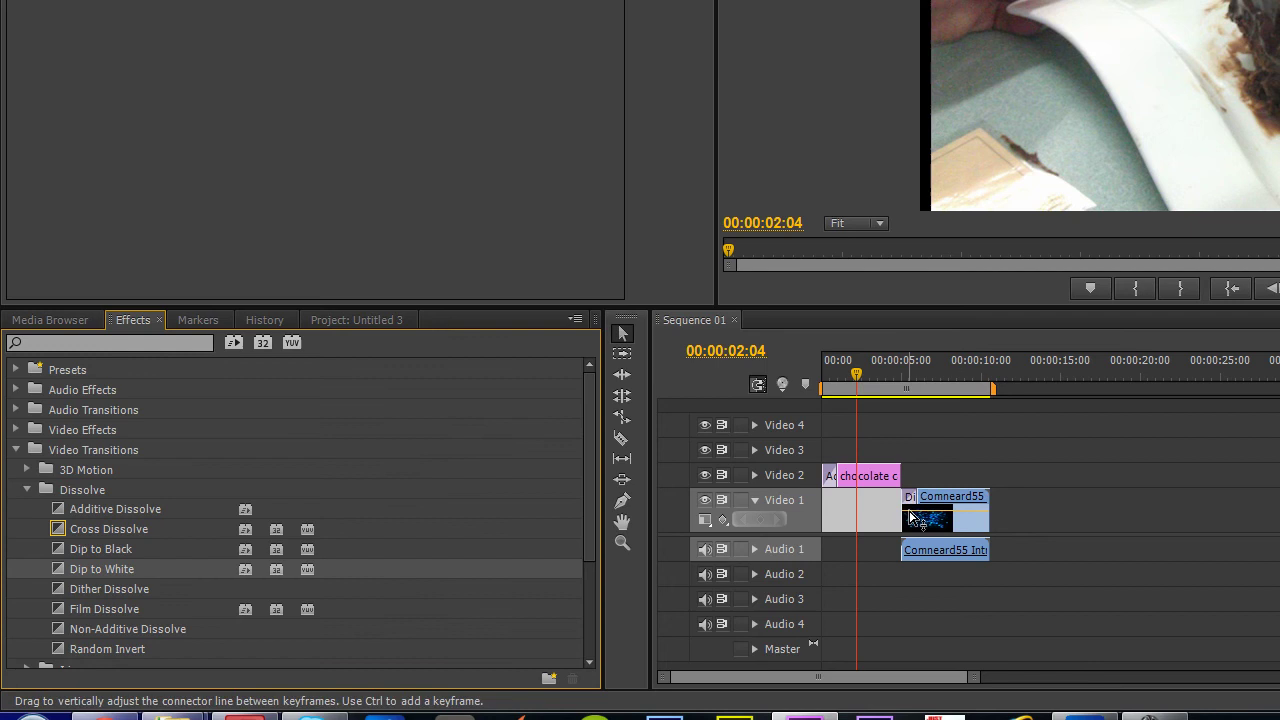
left_click(856, 380)
left_click_drag(856, 380, 795, 397)
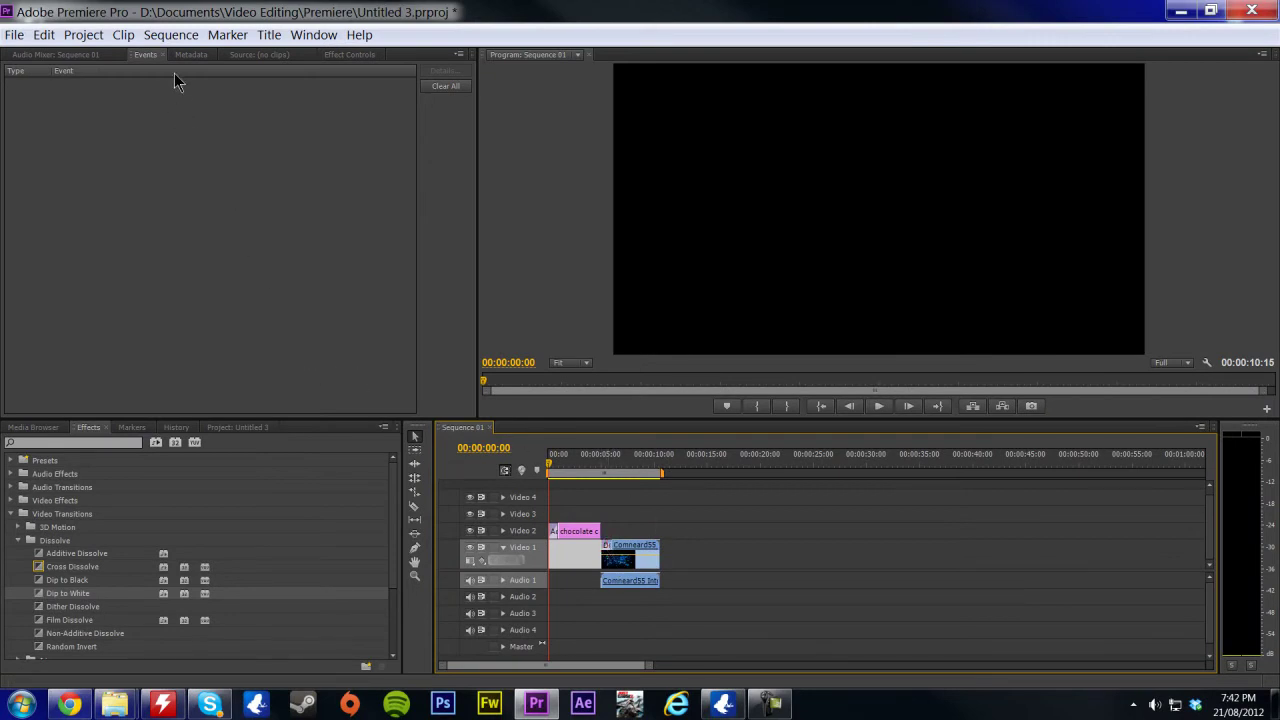
Step: Open the Audio Mixer and play the sequence to preview the intro's audio
left_click(273, 63)
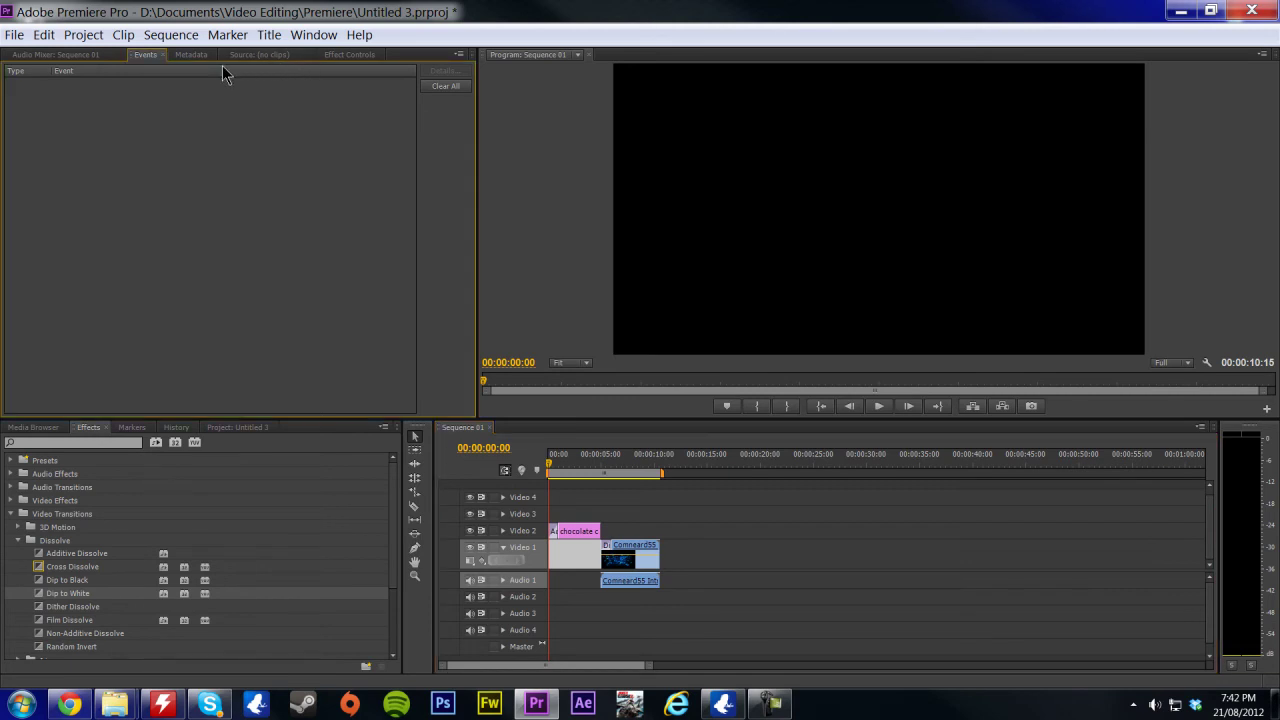
left_click(60, 56)
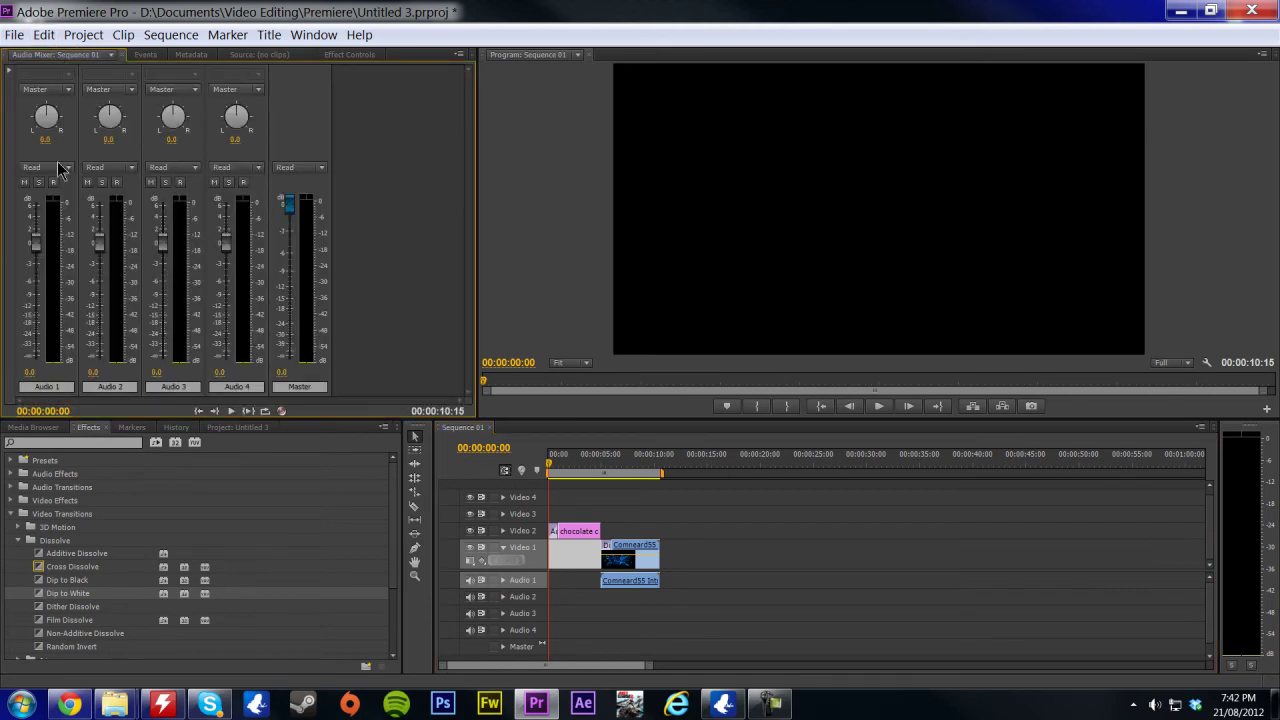
left_click_drag(549, 466, 613, 474)
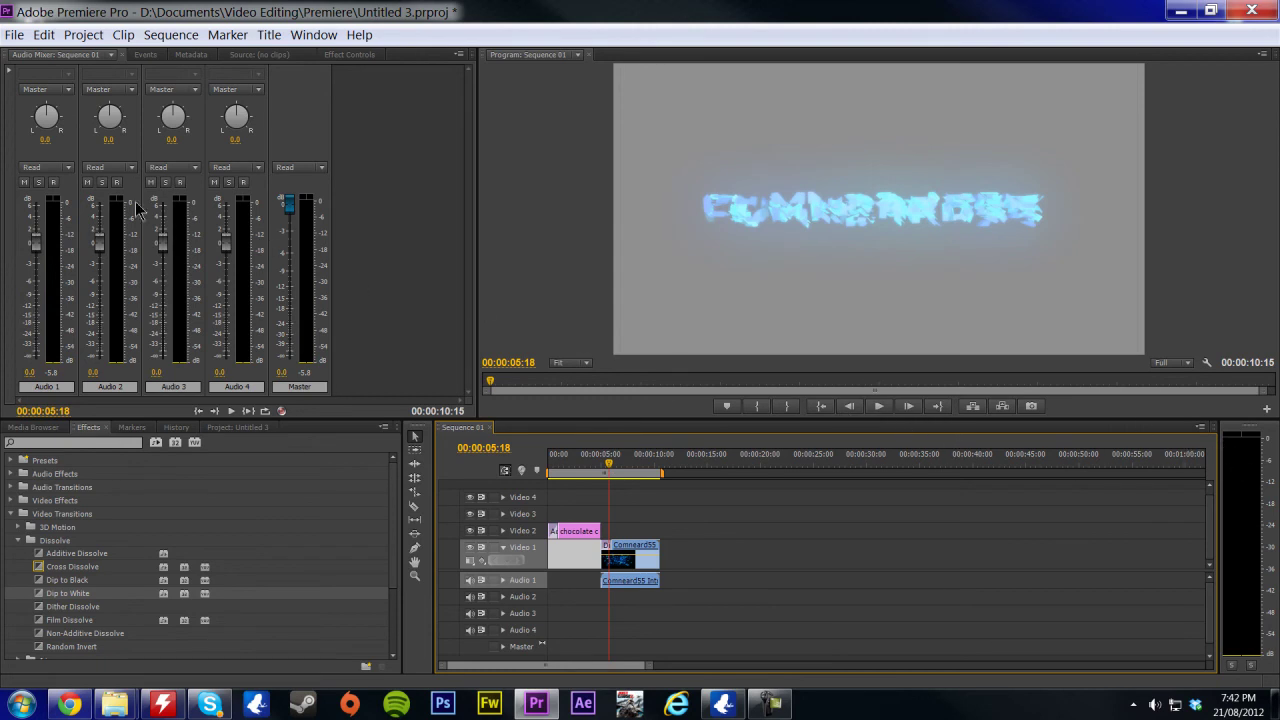
left_click(880, 406)
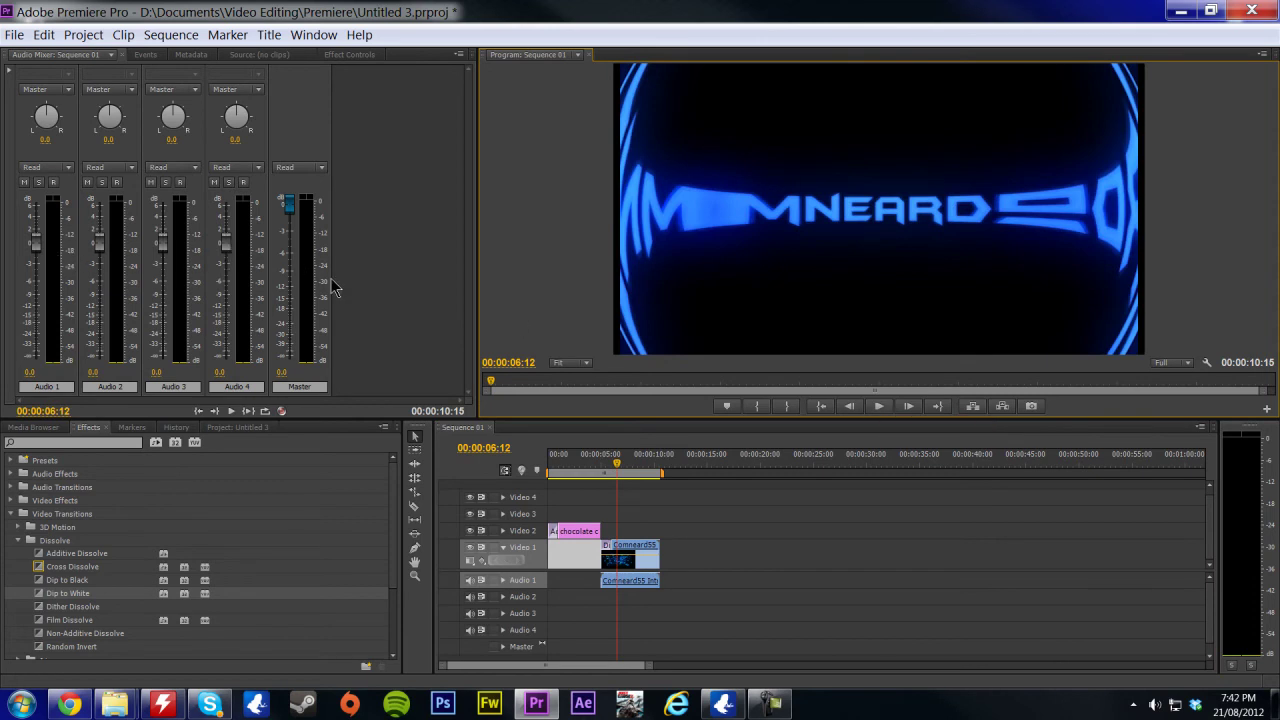
left_click(878, 407)
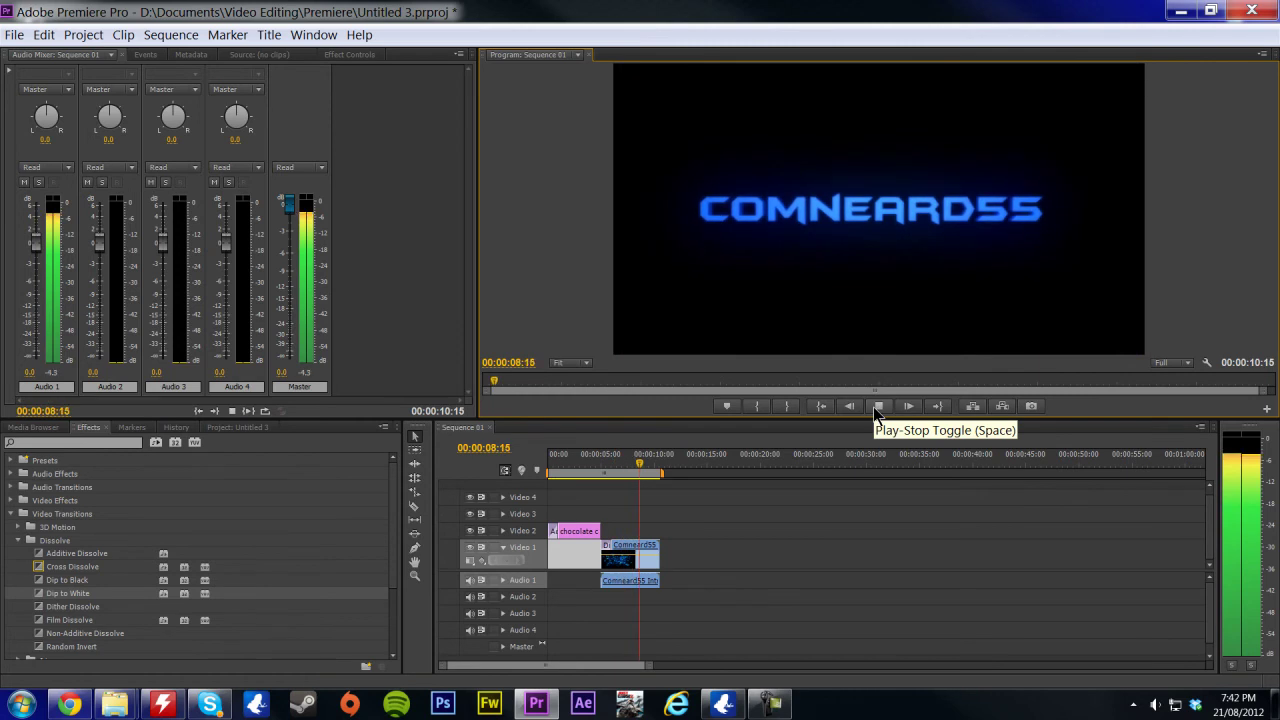
Step: Raise the Audio 1 fader to 6.0 and return the Master fader to 0.0
left_click_drag(288, 210, 289, 254)
left_click(601, 452)
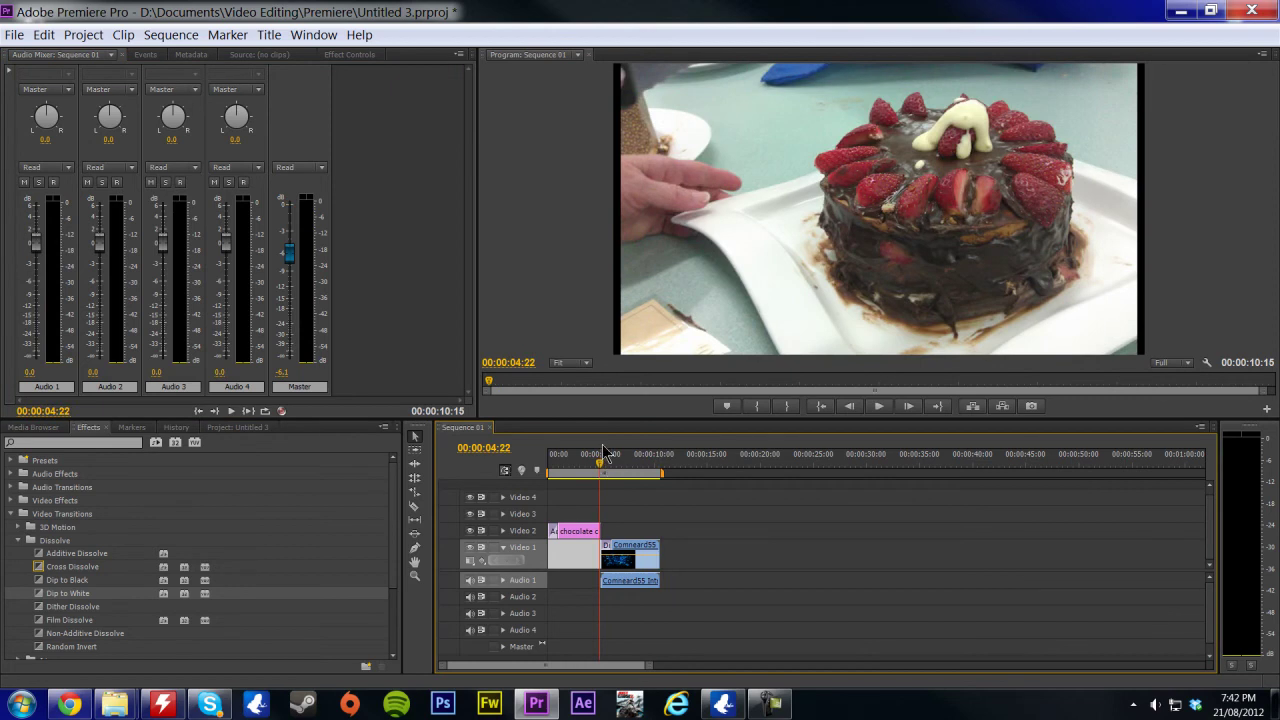
left_click(880, 405)
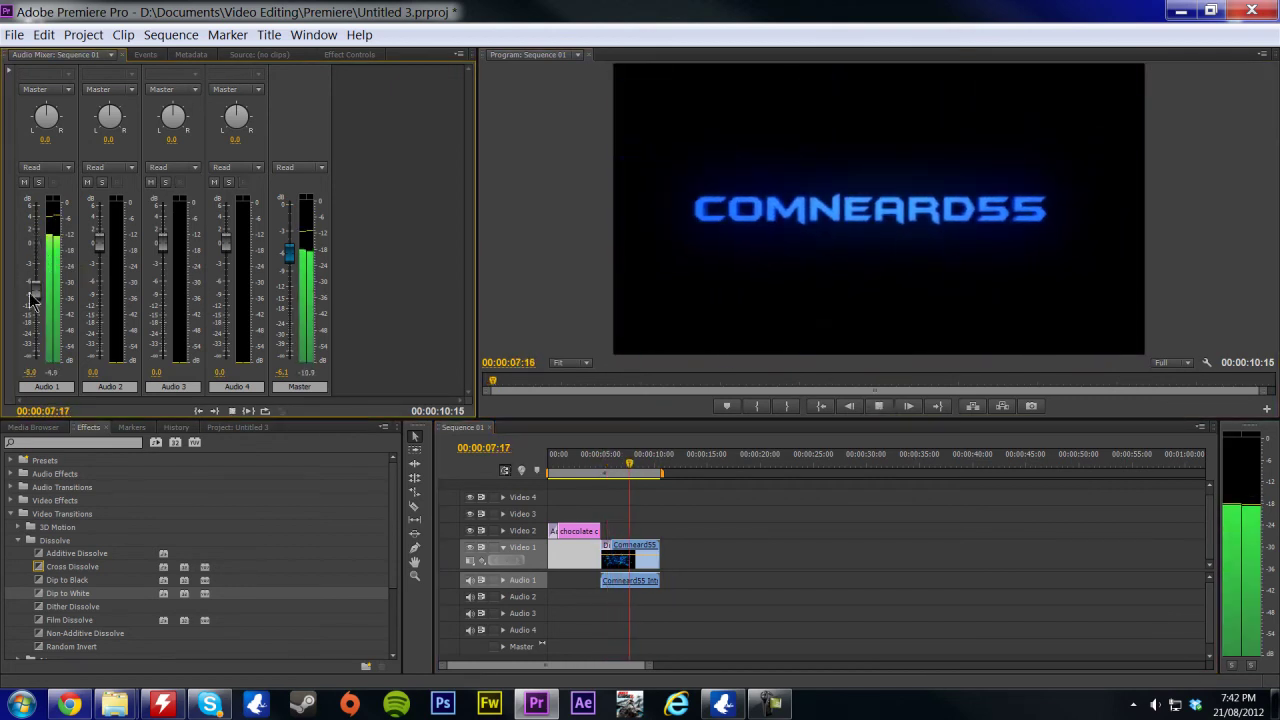
left_click_drag(42, 260, 33, 290)
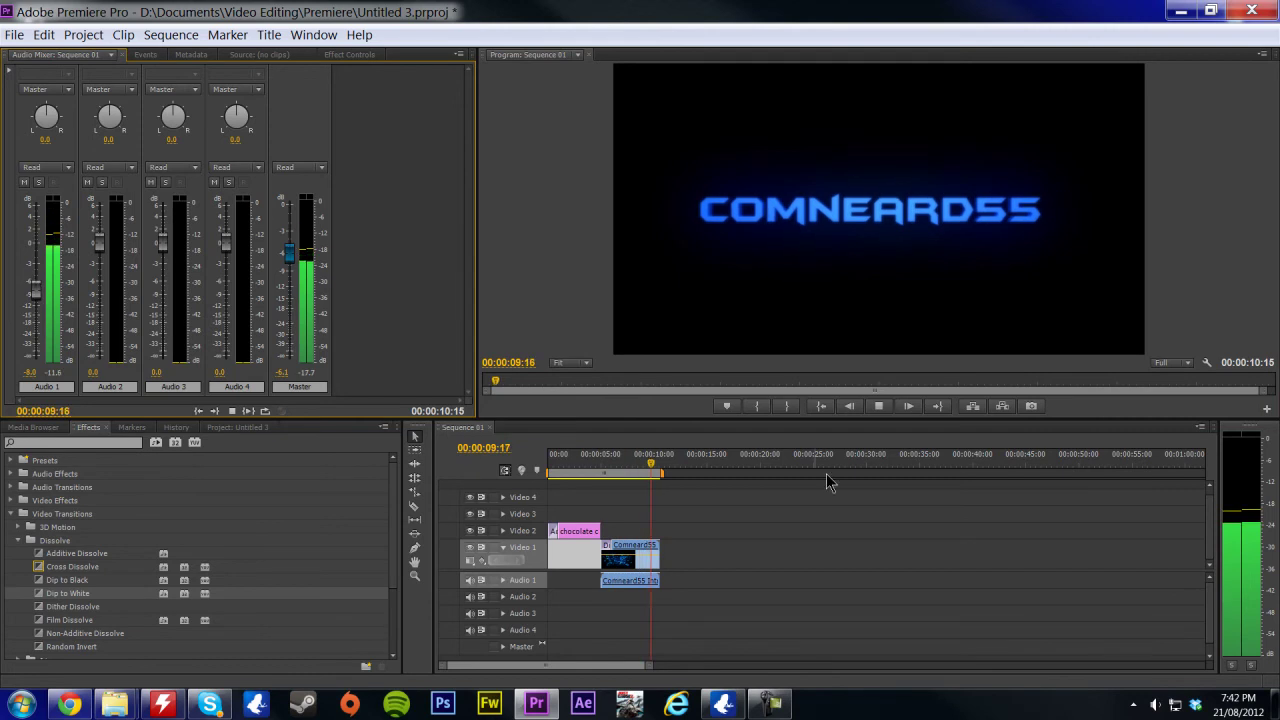
left_click(876, 411)
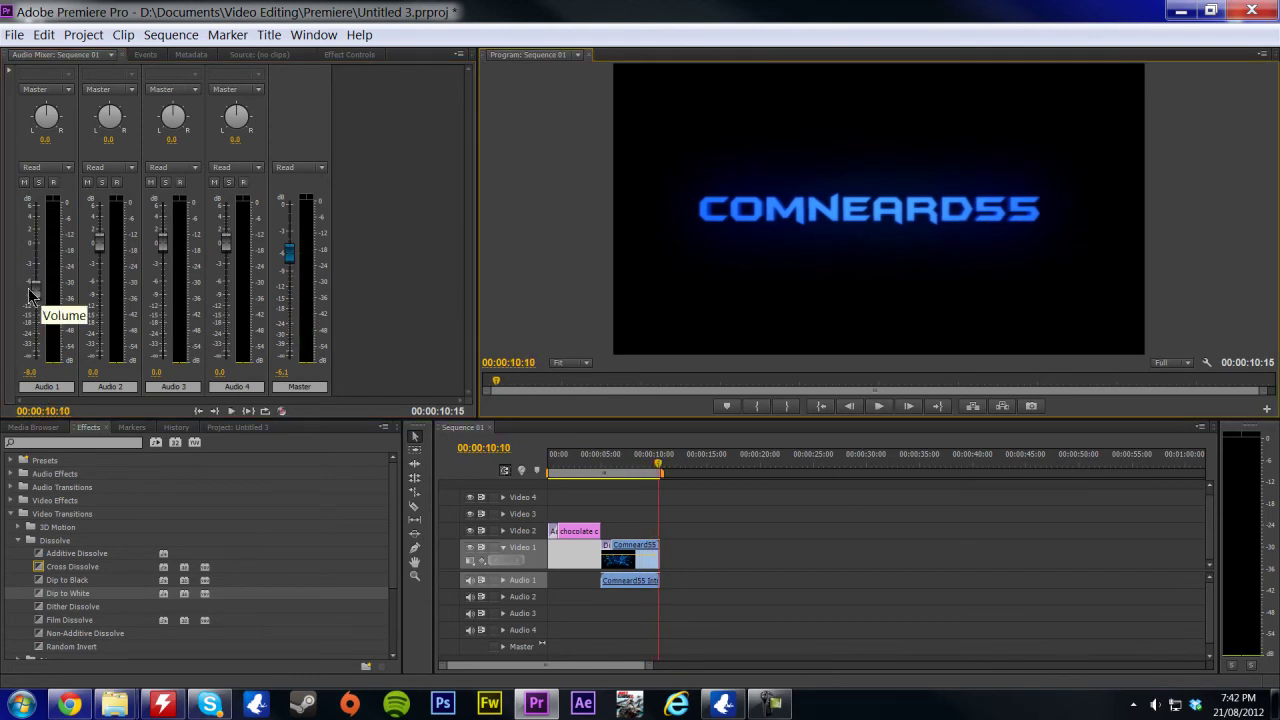
left_click_drag(35, 290, 42, 203)
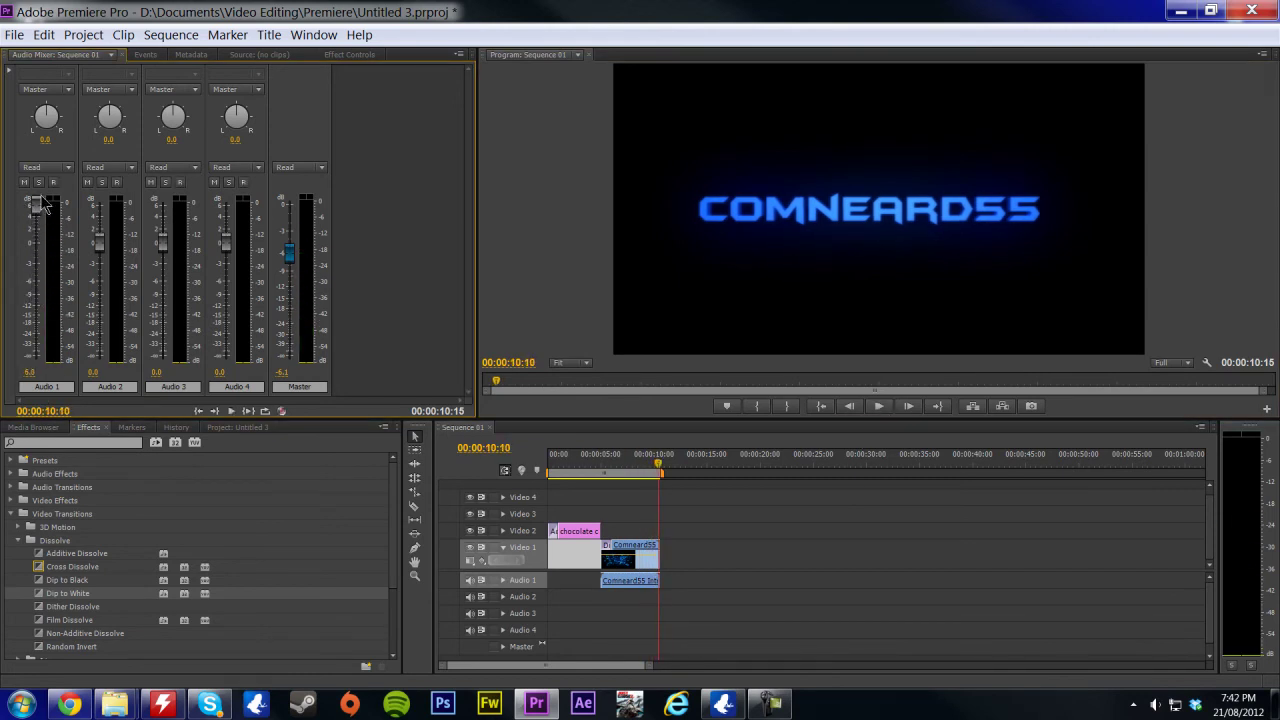
left_click_drag(287, 258, 291, 200)
Step: In Effect Controls, extend the cake clip's Additive Dissolve to 00:00:01:06 and scrub through it
left_click(152, 58)
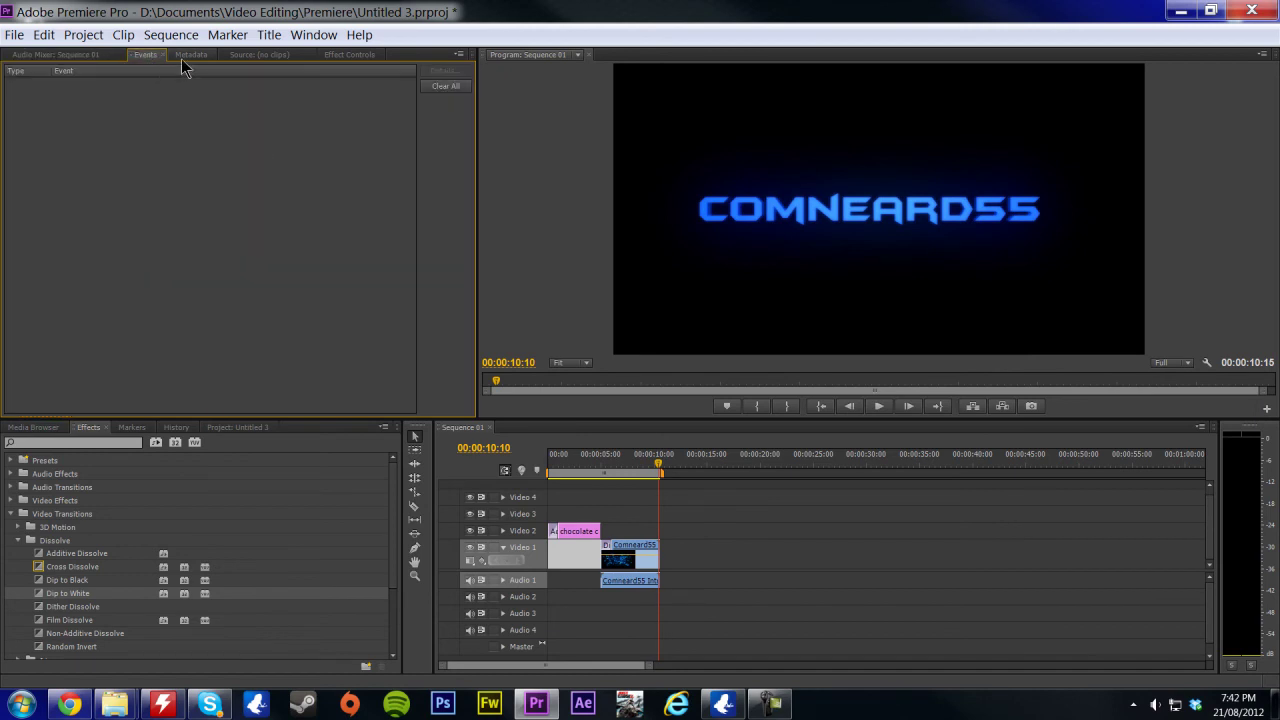
left_click(205, 56)
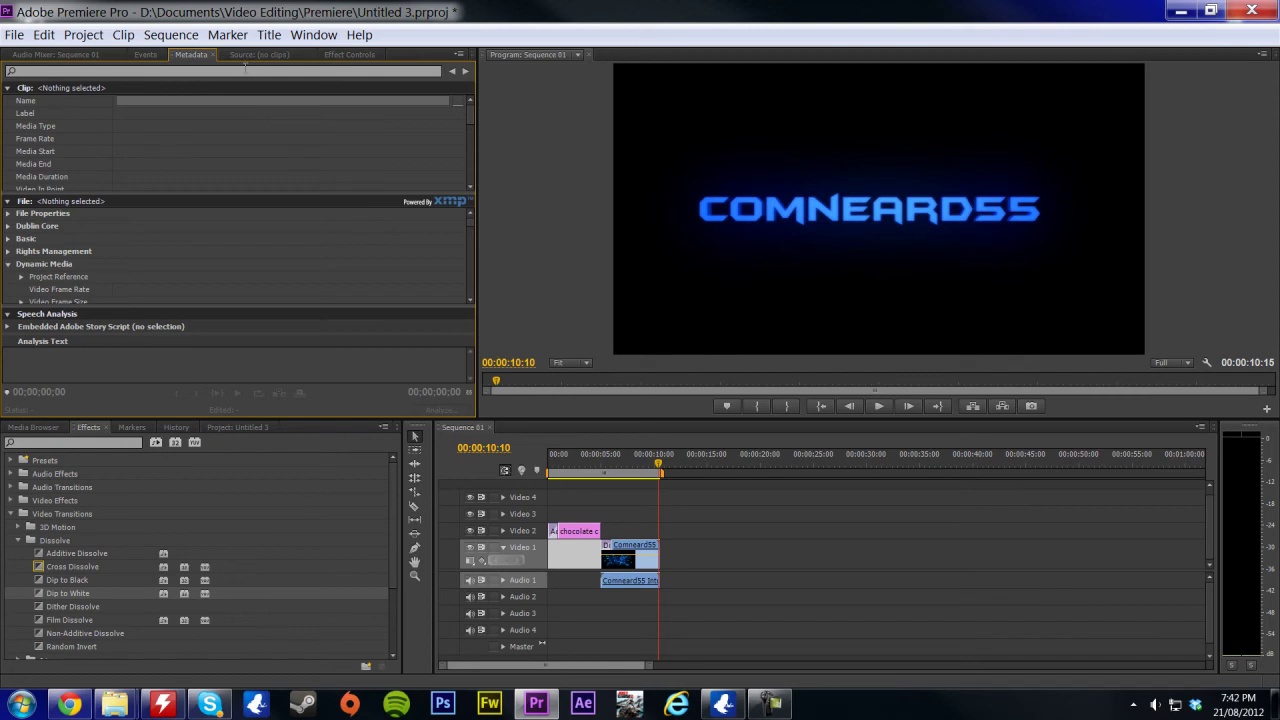
left_click(345, 55)
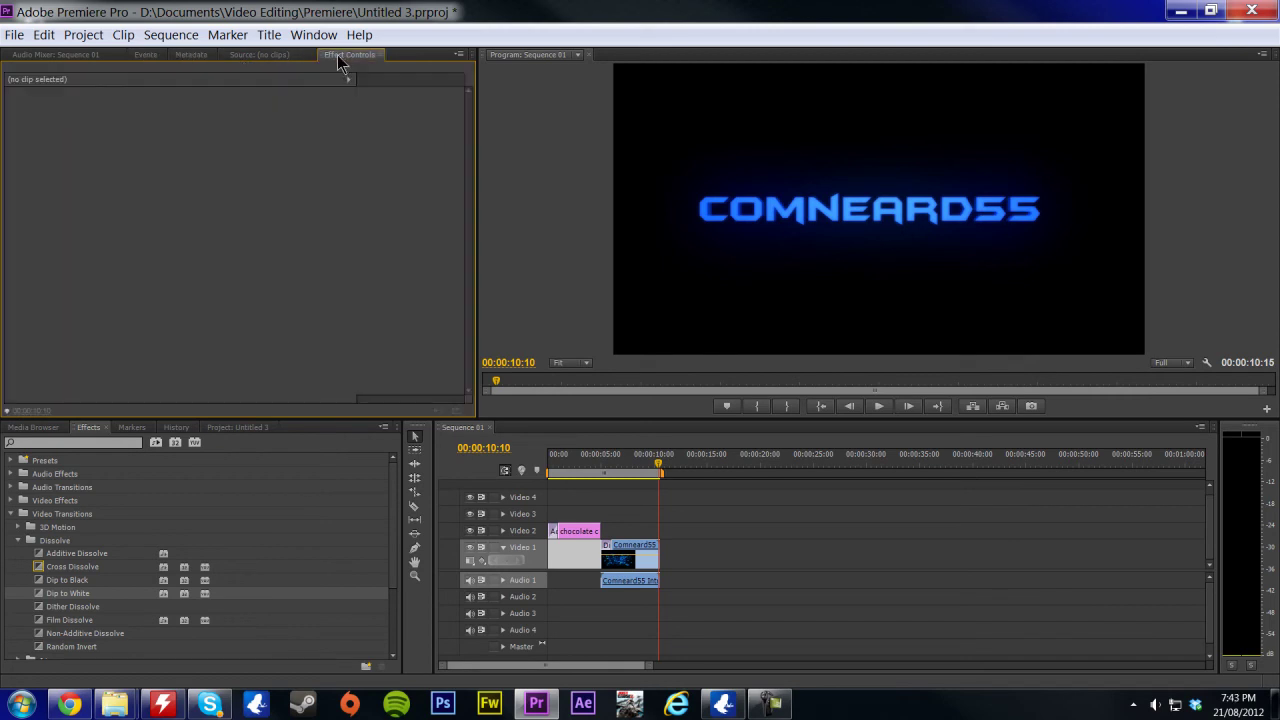
left_click(551, 531)
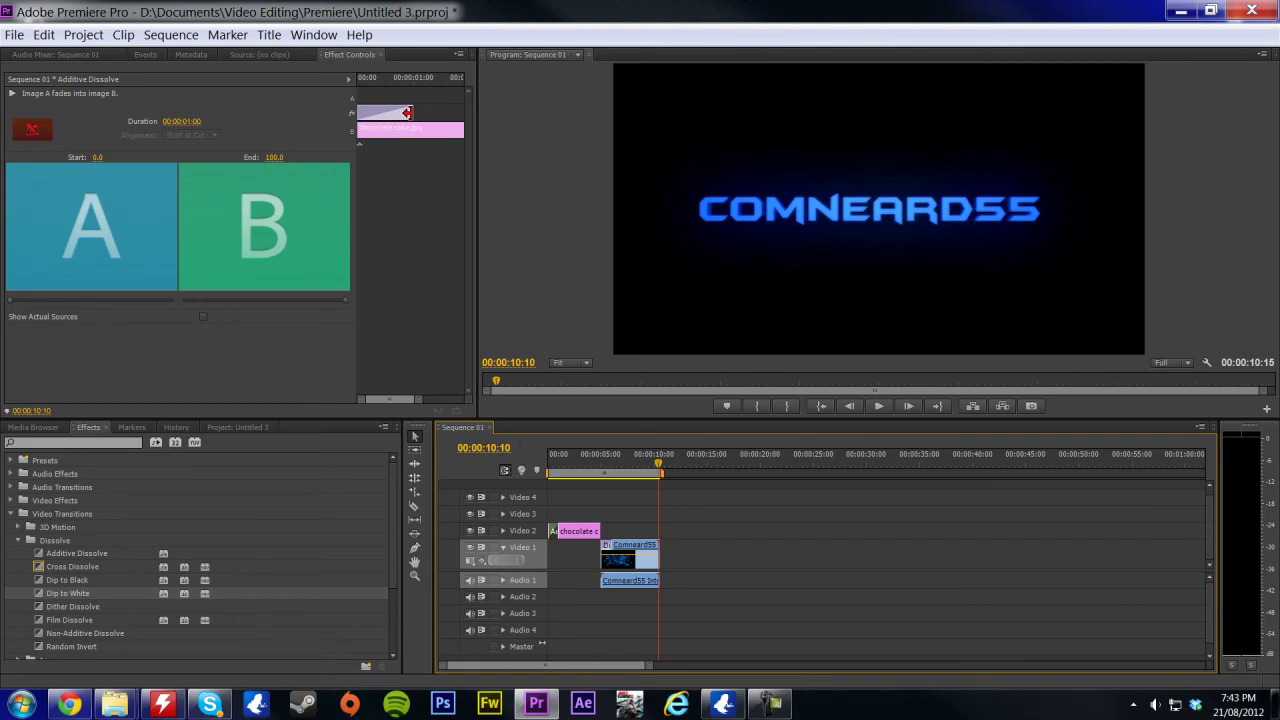
left_click_drag(407, 112, 424, 115)
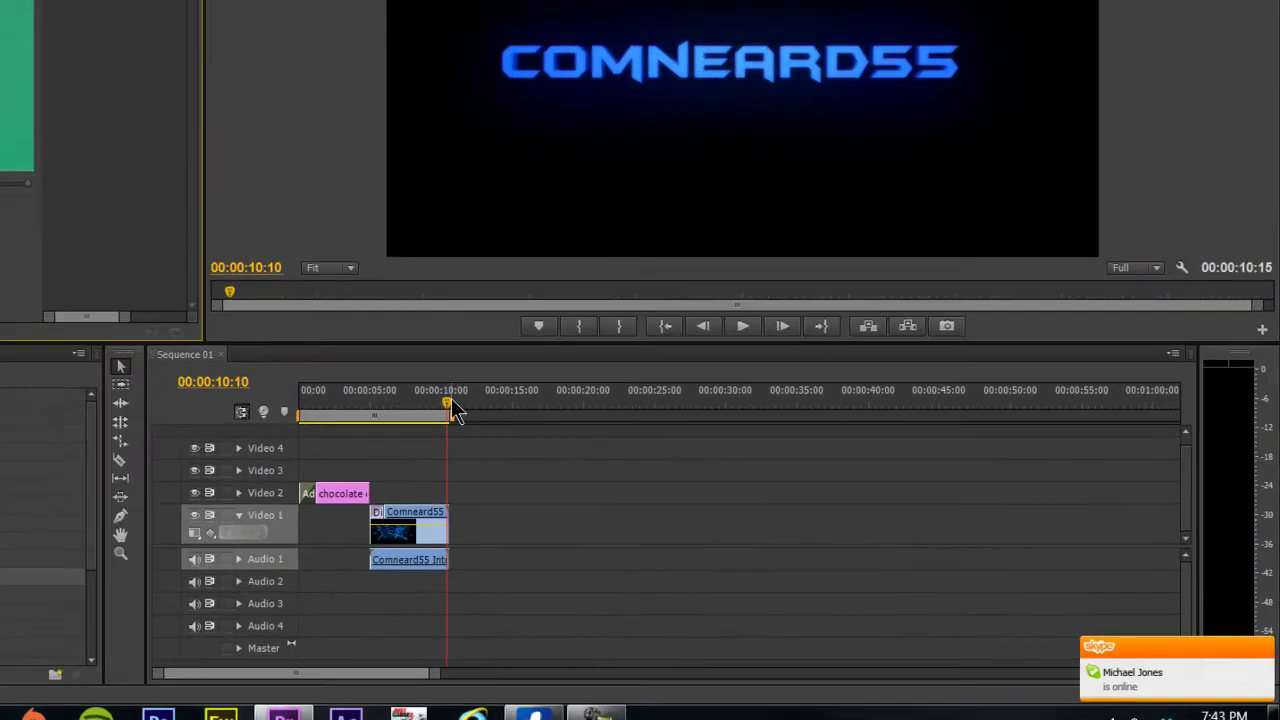
left_click_drag(645, 459, 541, 473)
left_click_drag(189, 386, 197, 415)
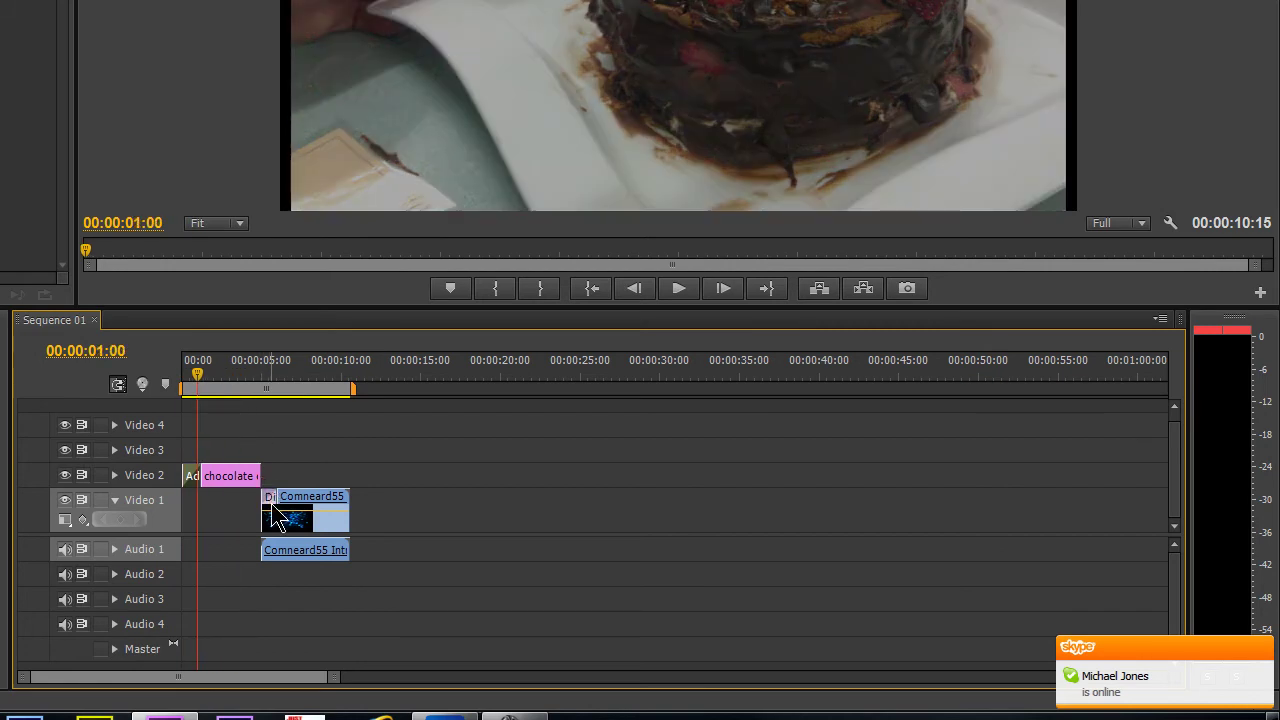
Step: Lengthen the Dip to White transition on the Comneard55 intro to 00:00:02:09
left_click(267, 509)
left_click(277, 516)
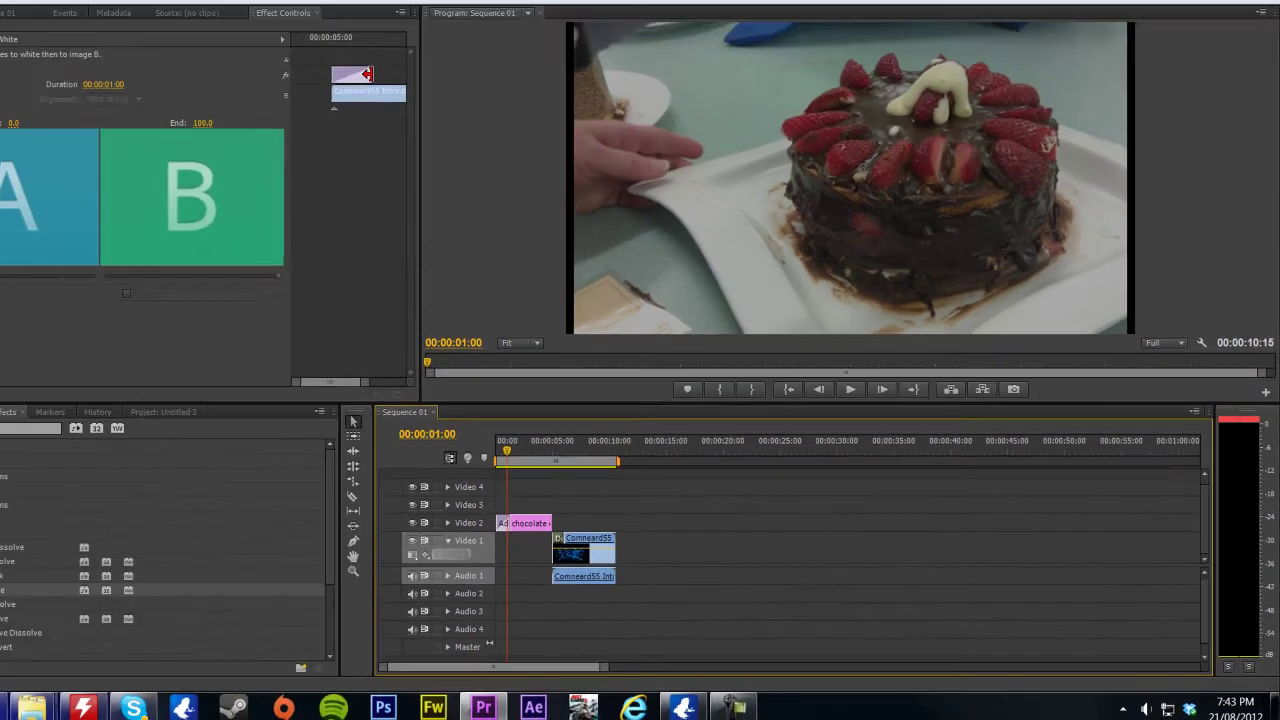
left_click_drag(436, 113, 454, 113)
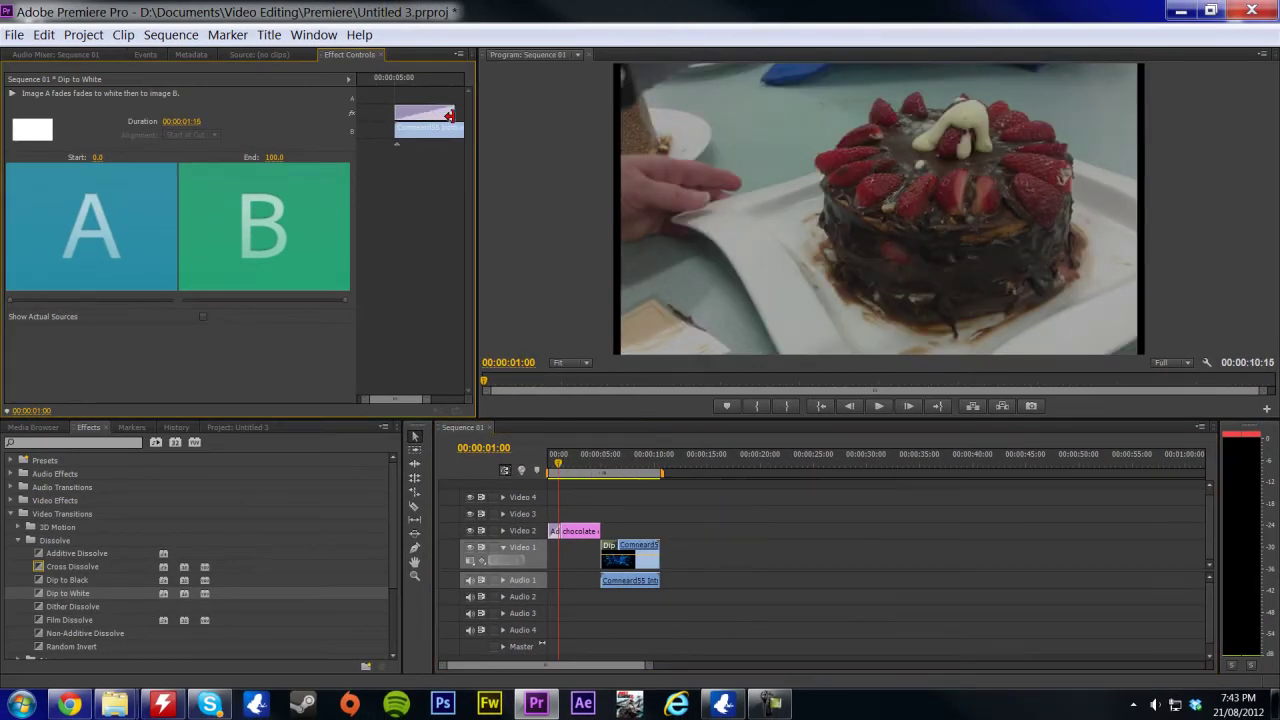
left_click_drag(451, 116, 478, 117)
Step: Scrub through and play the Dip to White fade into the Comneard55 title
left_click(578, 465)
left_click_drag(590, 476, 610, 487)
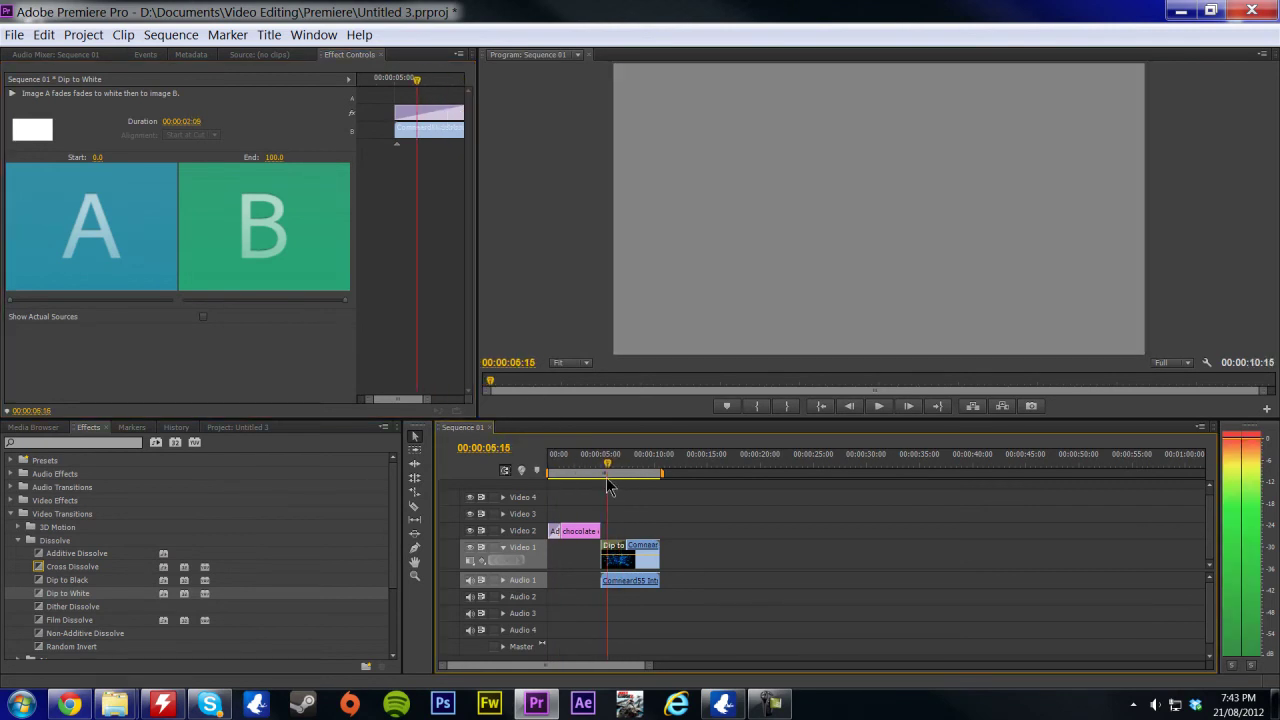
left_click(872, 409)
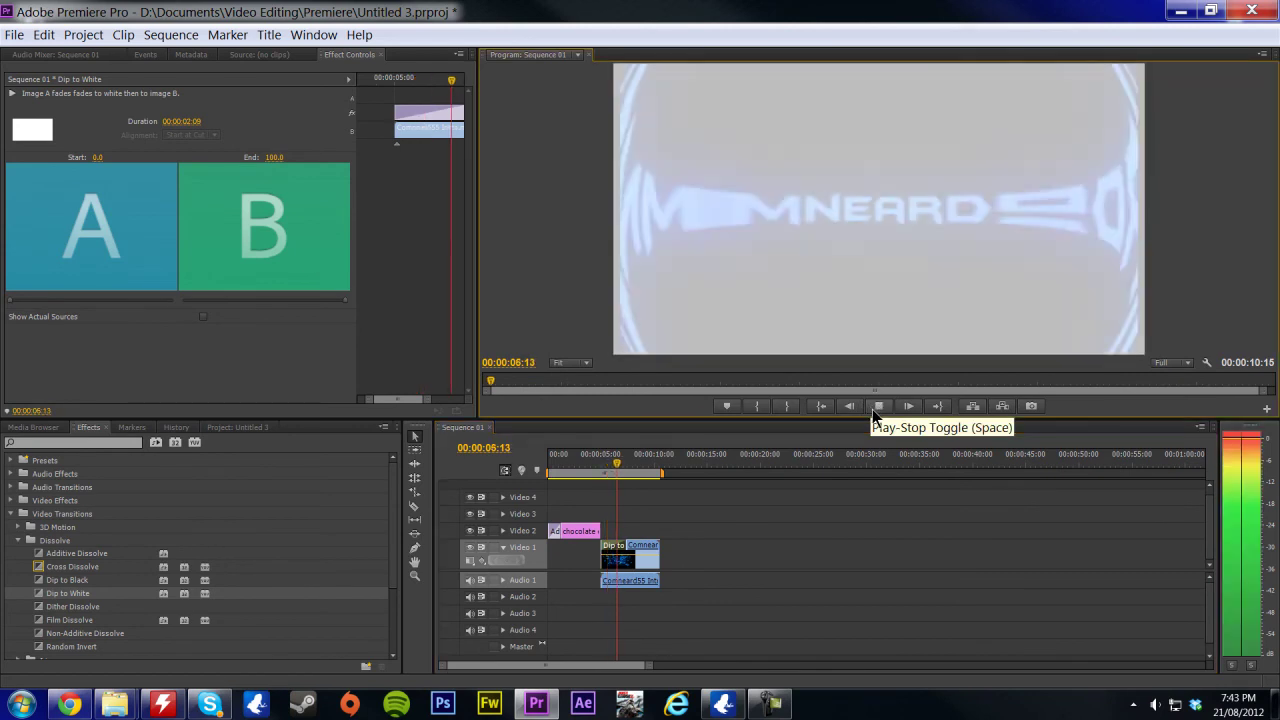
Step: Stop playback at 00:00:07:12, then cycle through Source, Metadata and Events back to the Audio Mixer
left_click(872, 409)
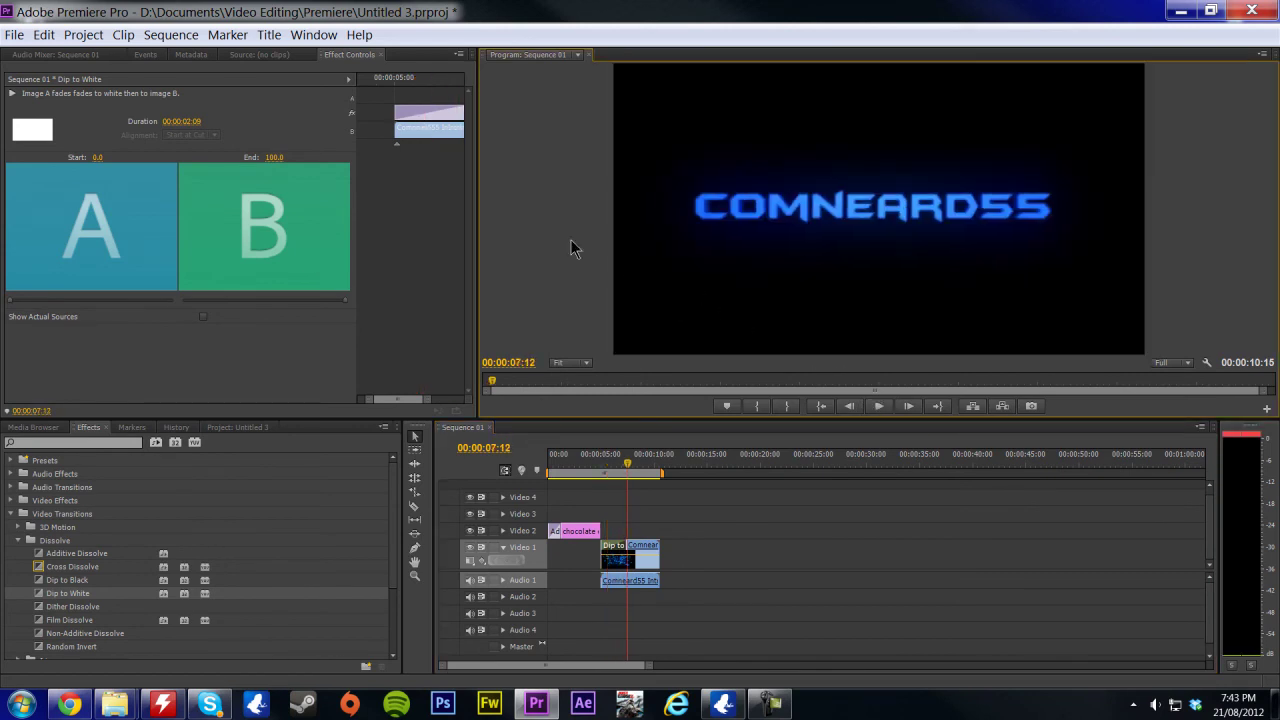
left_click(257, 56)
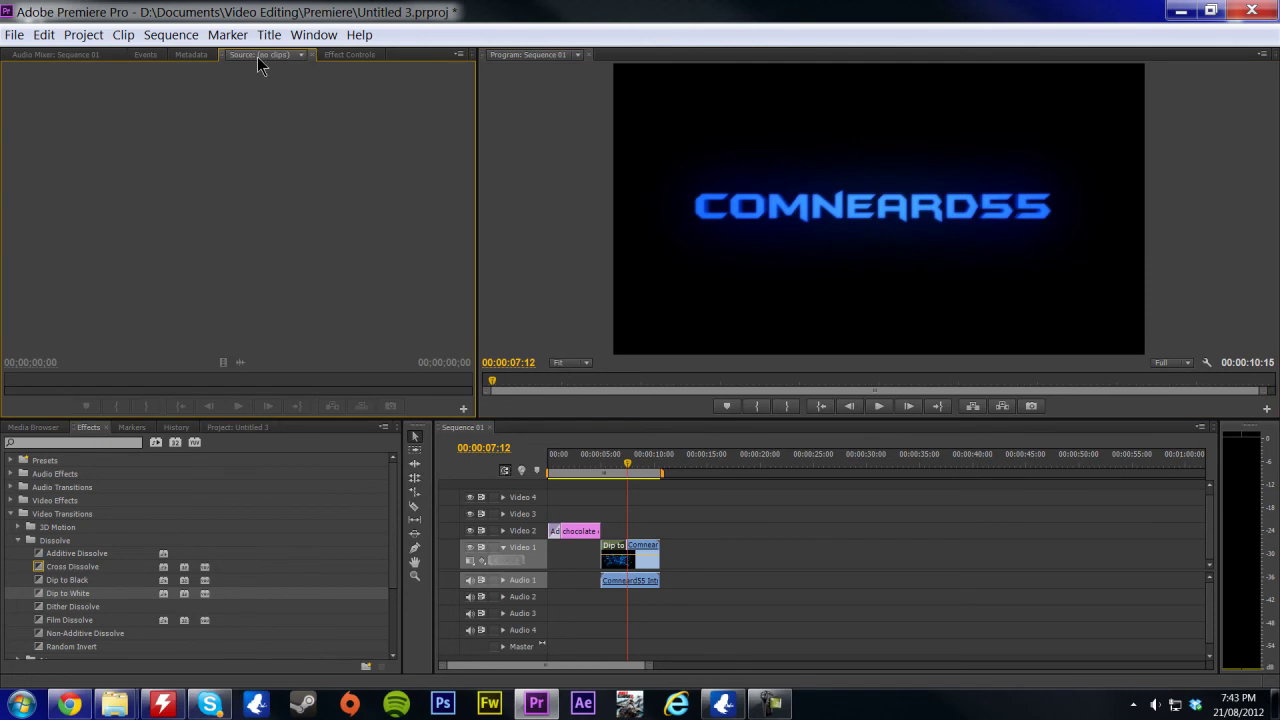
left_click(192, 56)
left_click(145, 55)
left_click(60, 54)
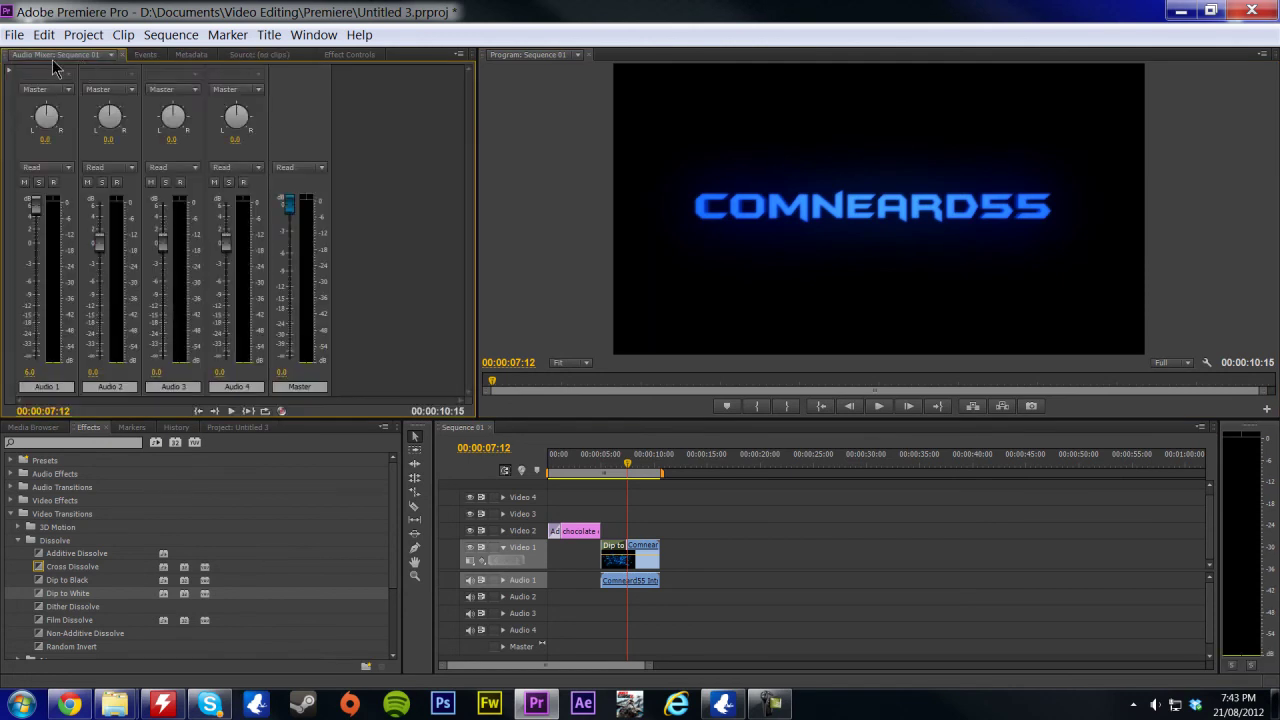
left_click(58, 58)
left_click(57, 63)
left_click(152, 56)
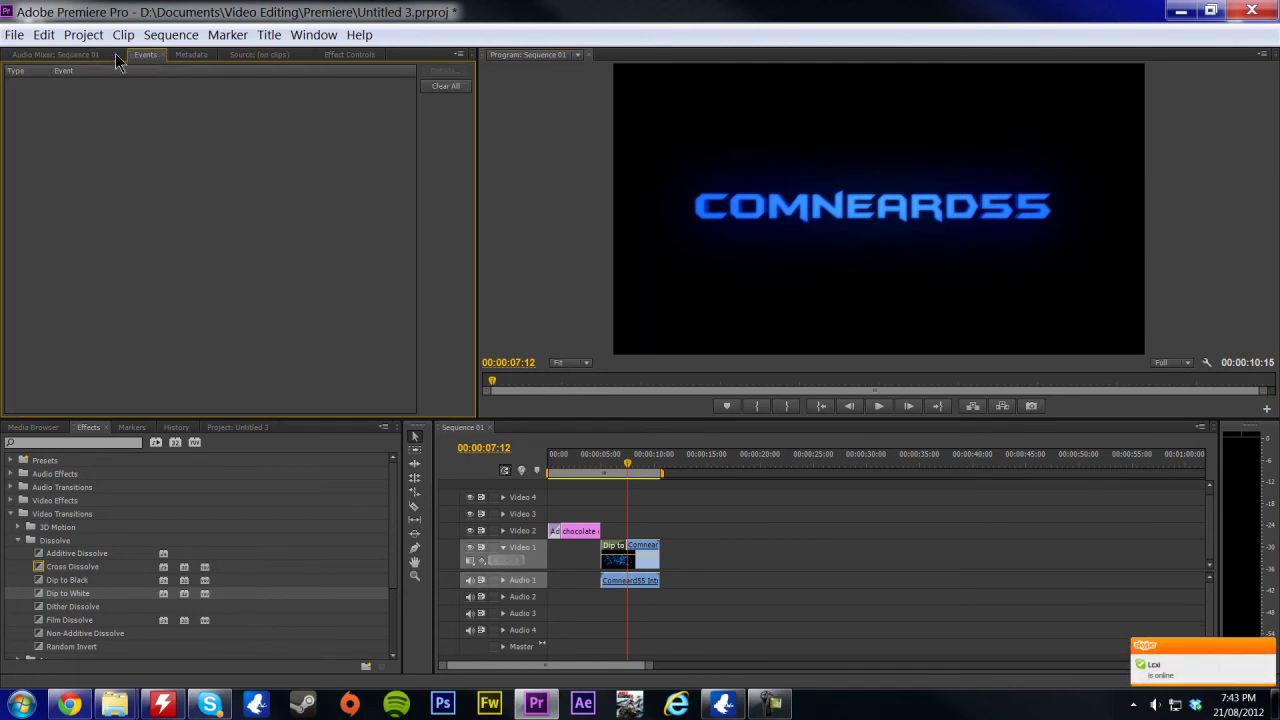
left_click(111, 52)
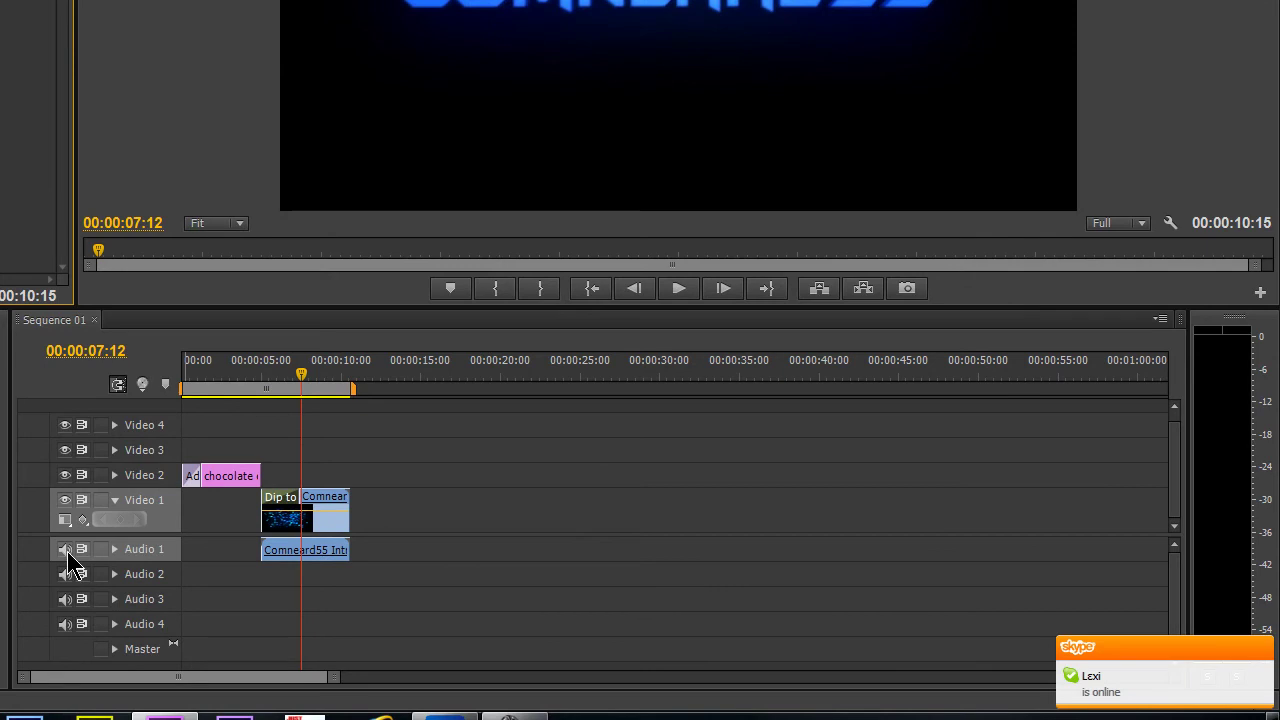
left_click(66, 550)
left_click(300, 374)
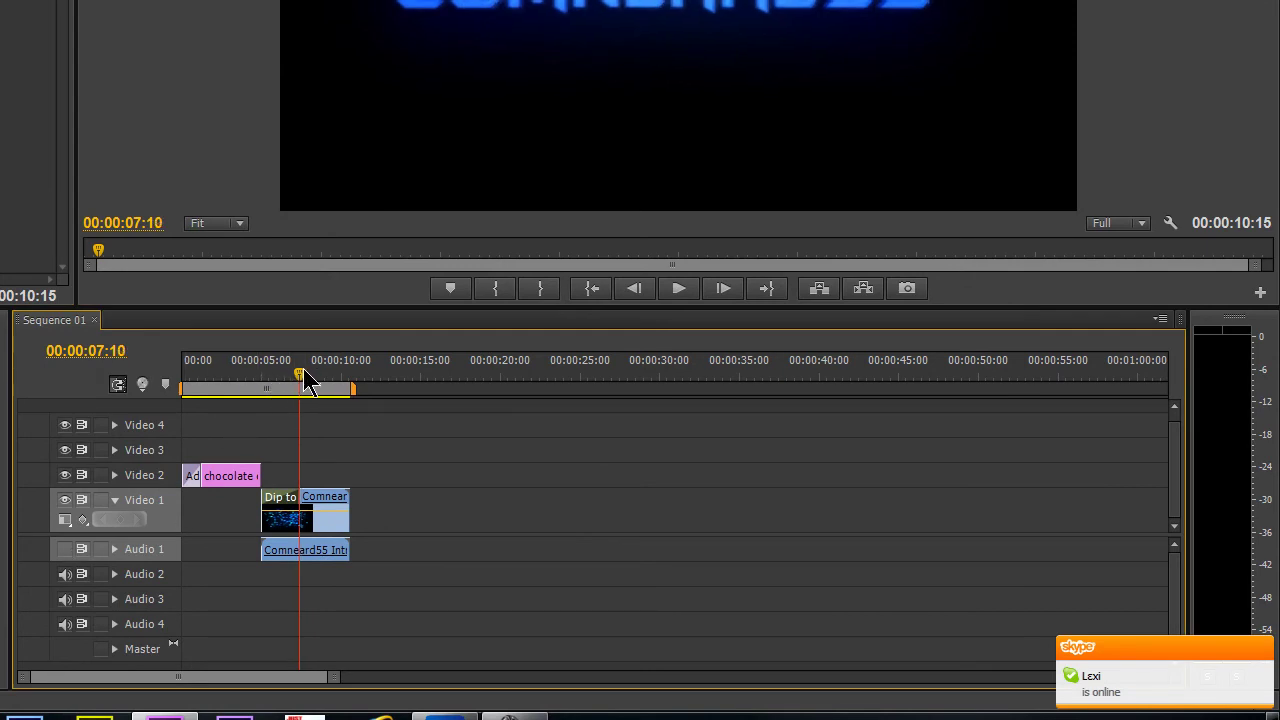
mouse_move(305, 380)
left_mouse_down()
mouse_move(282, 378)
mouse_move(309, 379)
left_mouse_up()
left_click(63, 550)
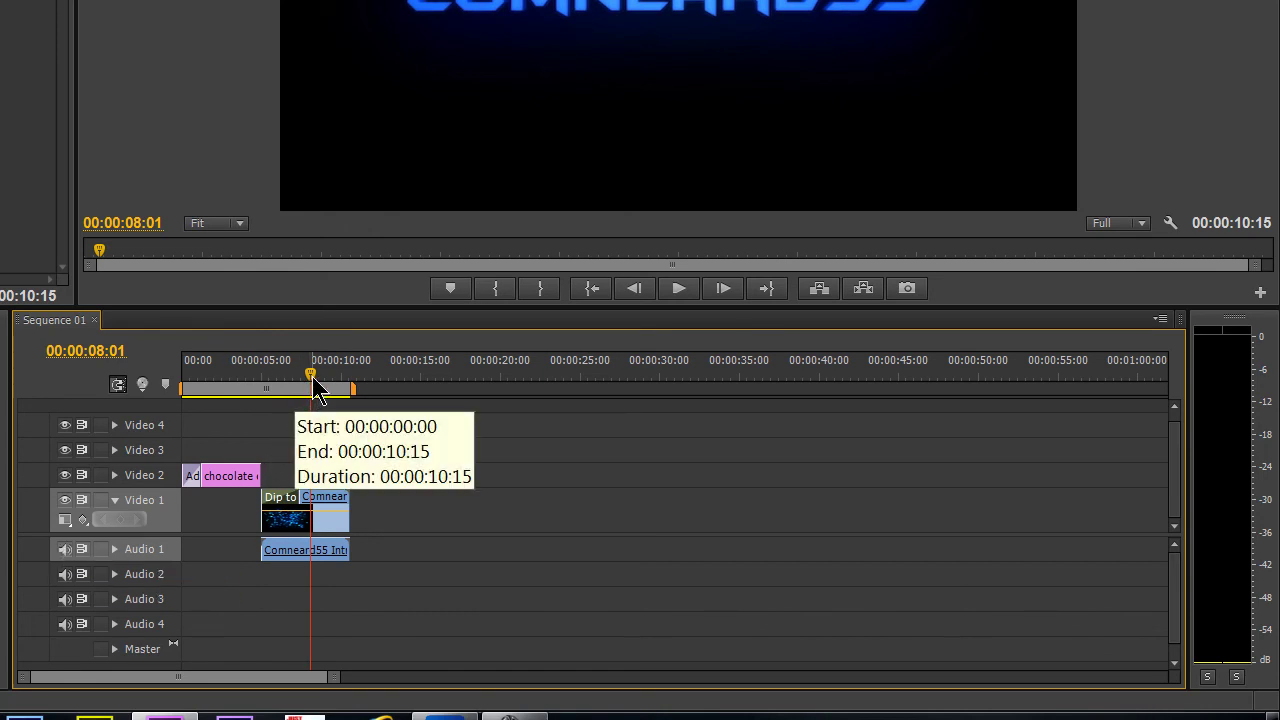
left_click_drag(313, 388, 95, 333)
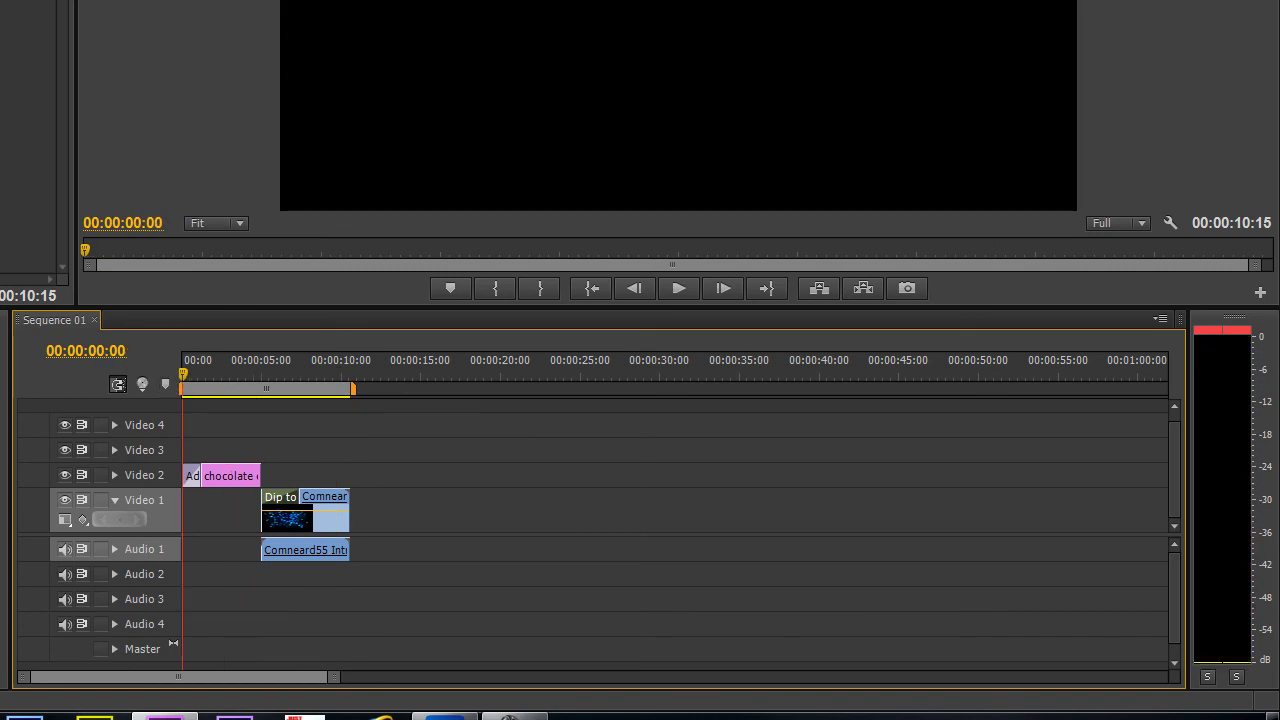
Step: Browse the Sequence, Marker and Clip menus without choosing any command
key("alt+s")
key("Right")
key("Left")
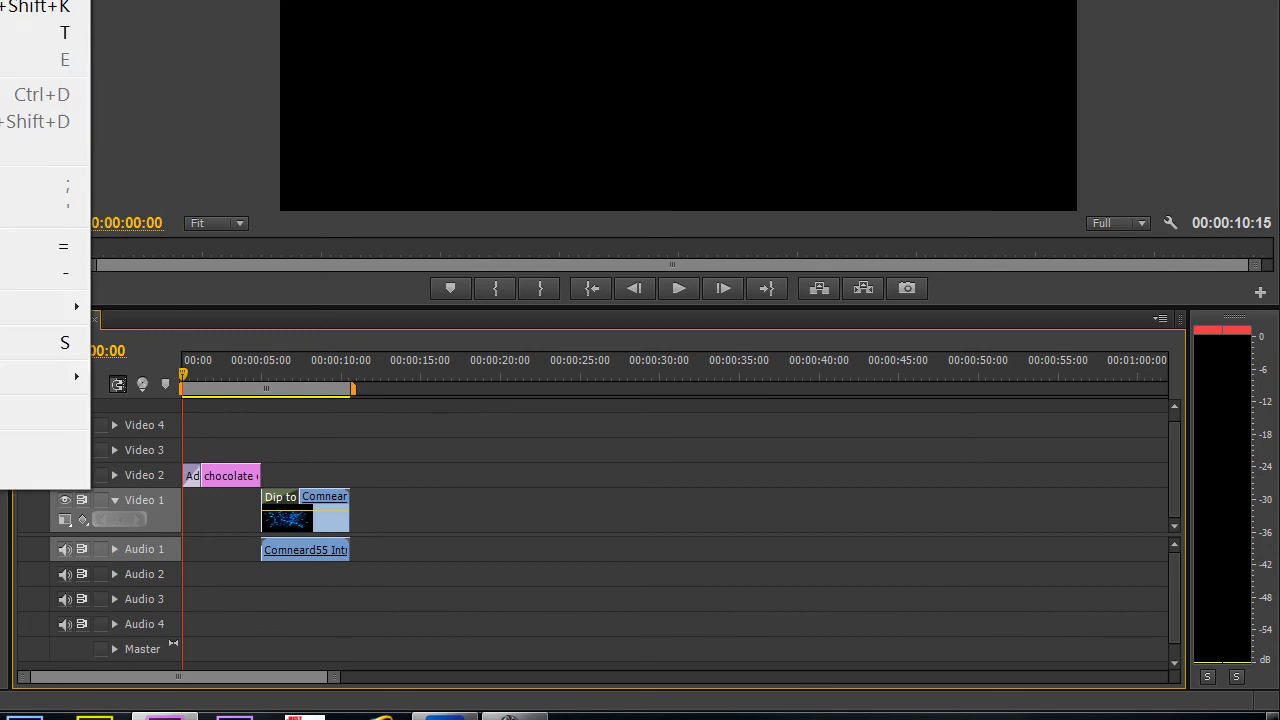
key("Escape")
key("alt+c")
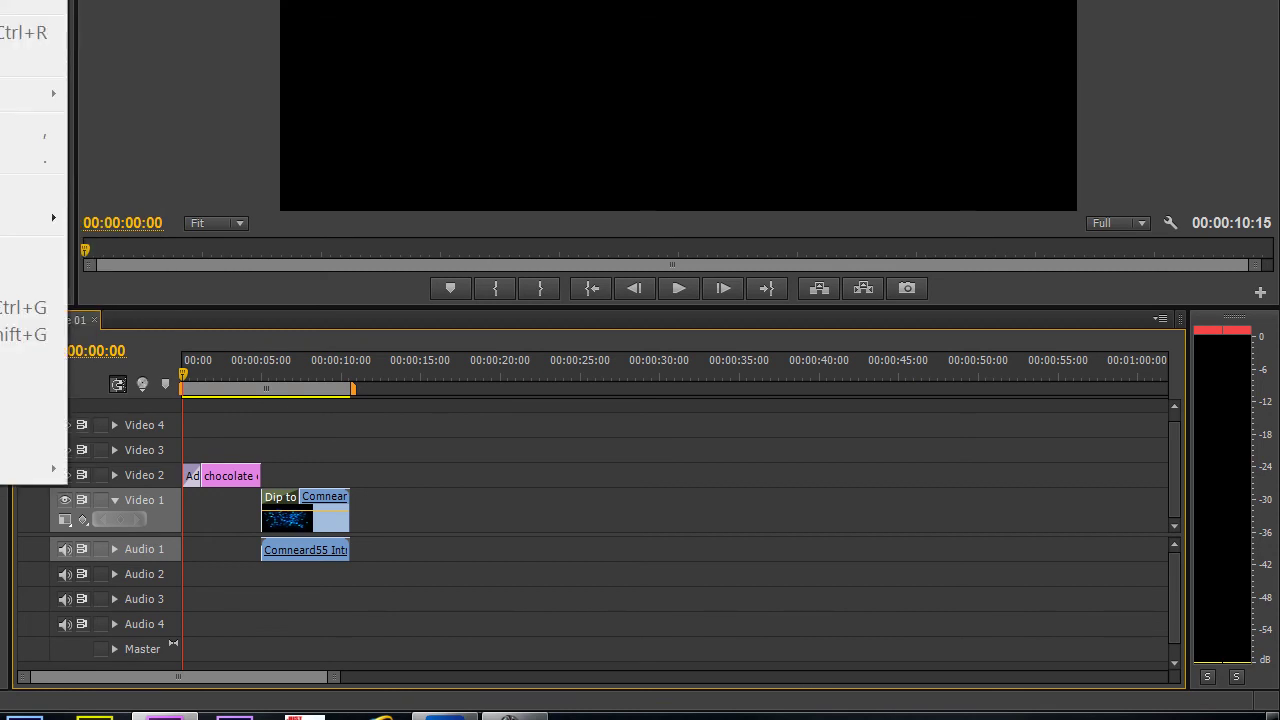
key("Escape")
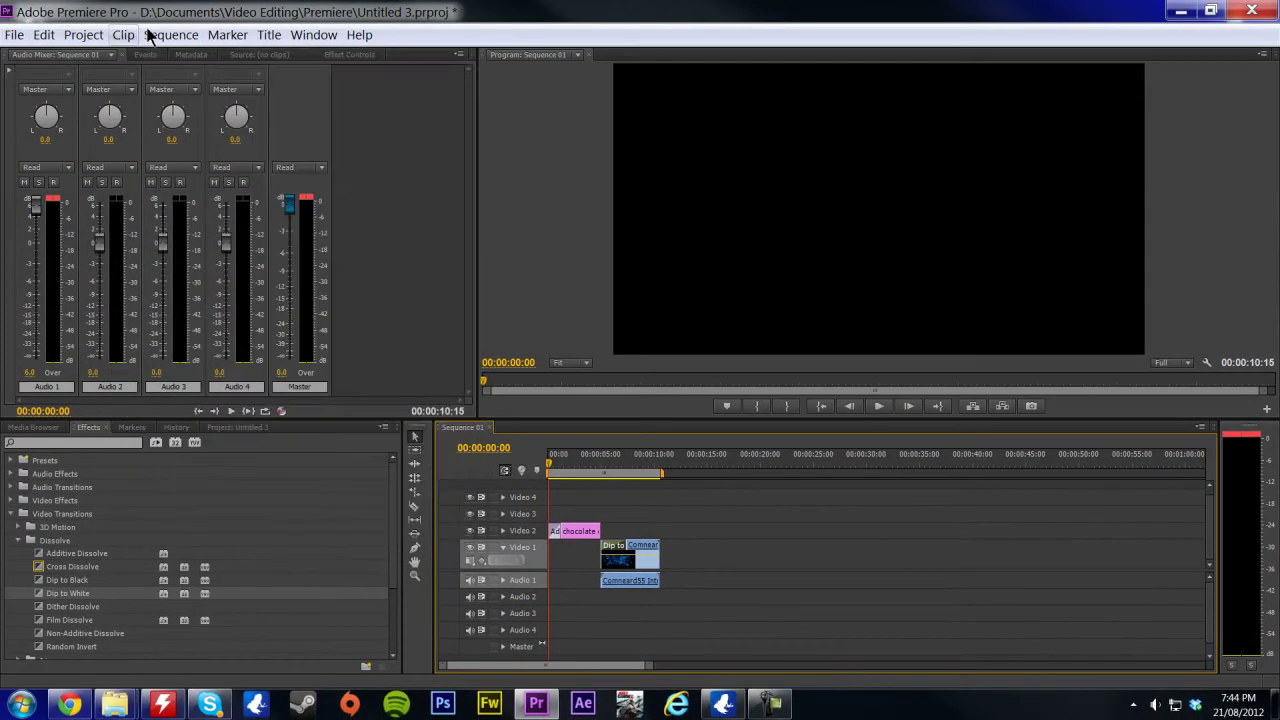
left_click(160, 35)
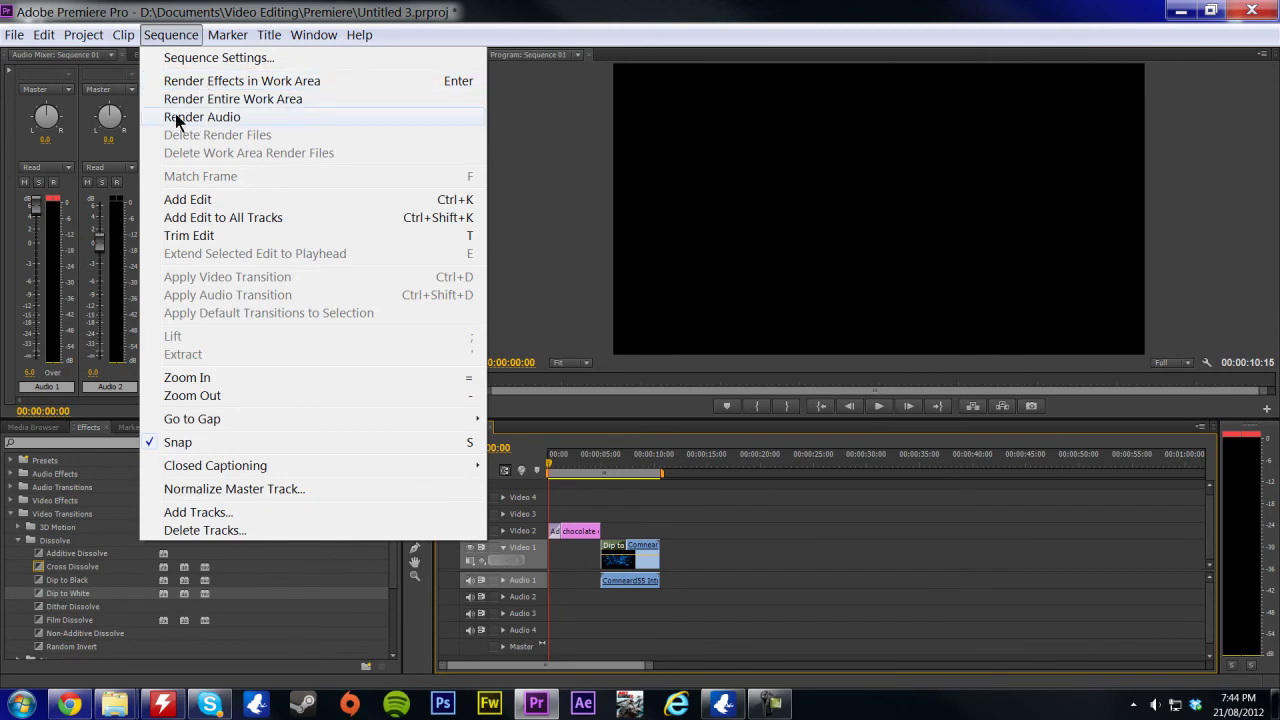
key("Escape")
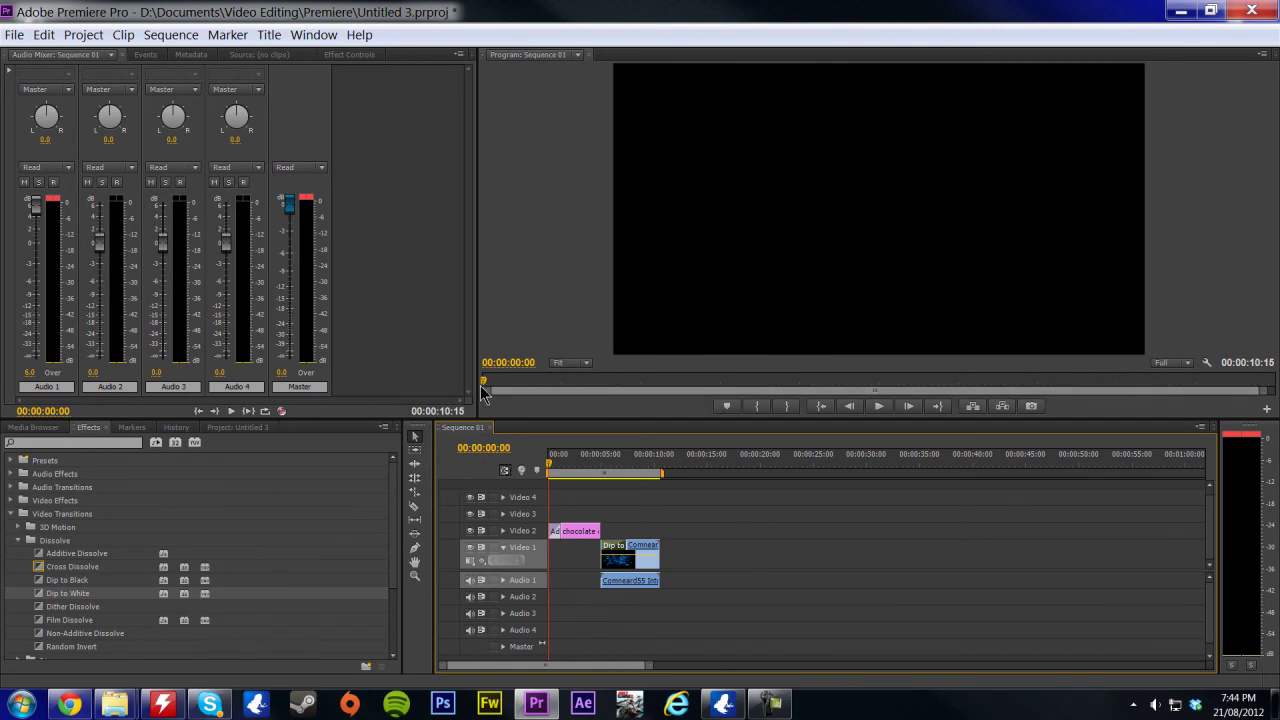
Step: Scrub to the dip-to-white frame at 00:00:01:13, then check and cancel the Button Editor and timecode formats
left_click_drag(481, 391, 484, 393)
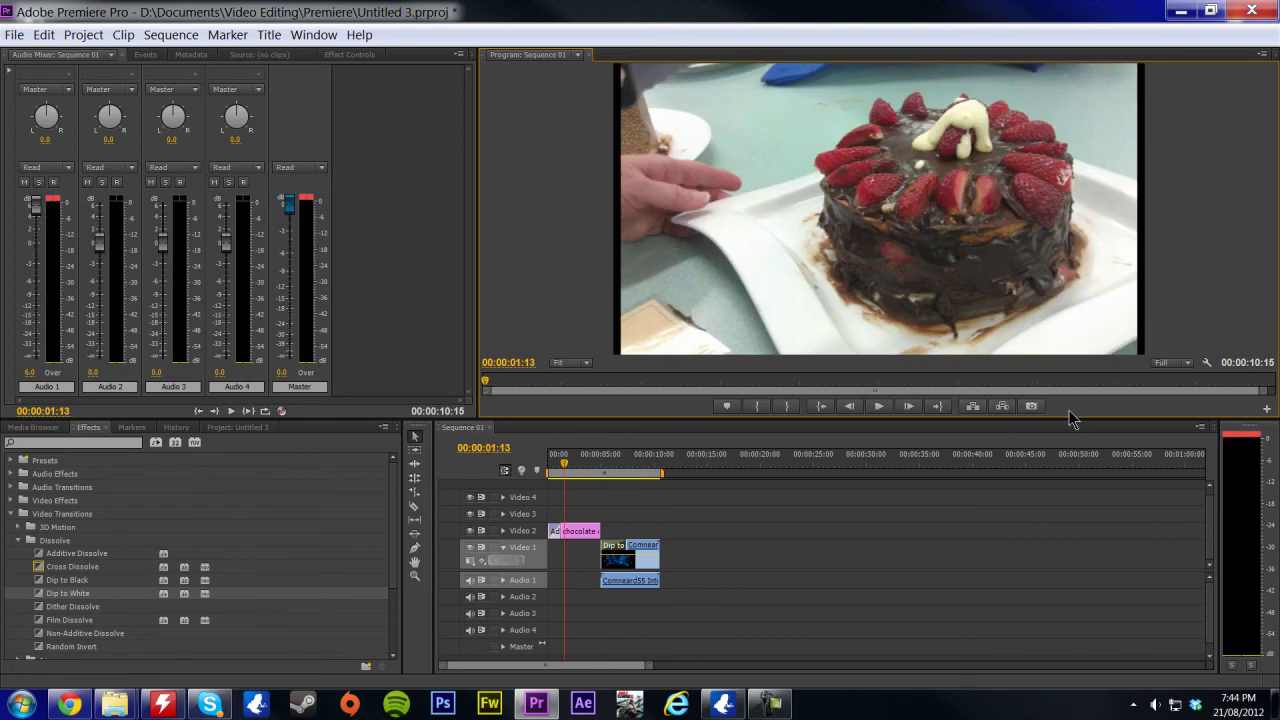
left_click(1268, 410)
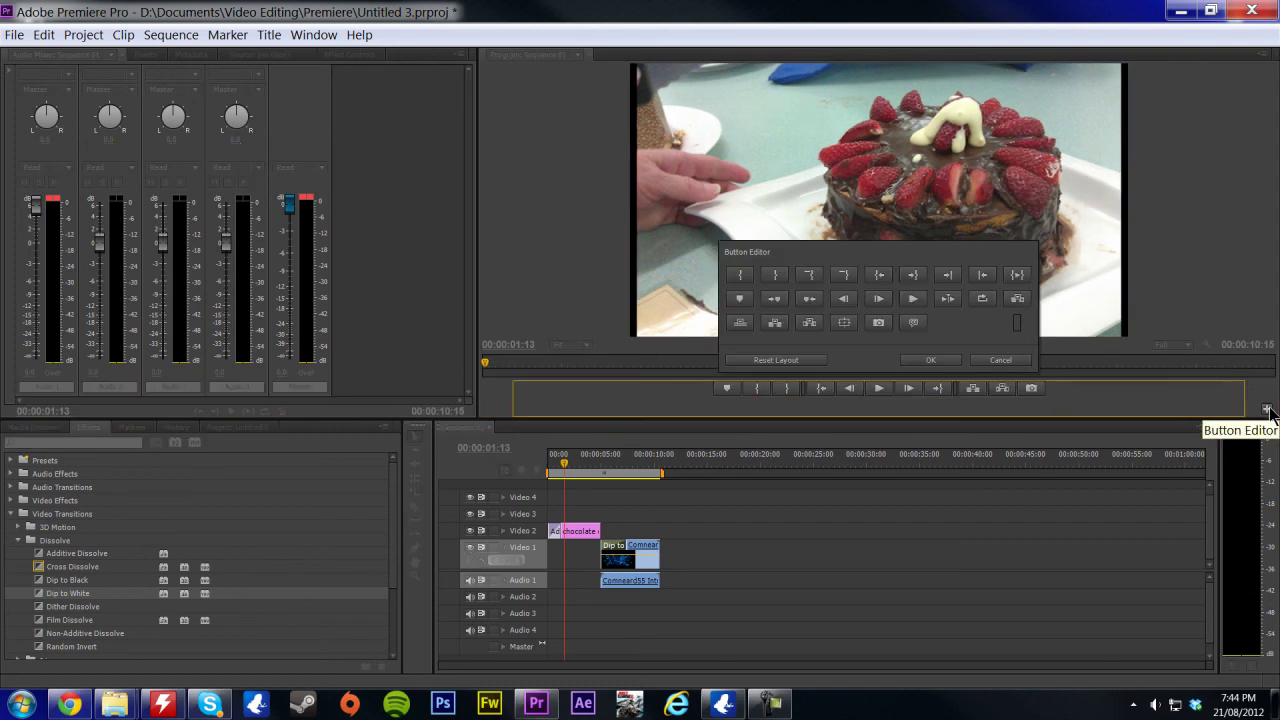
left_click(997, 360)
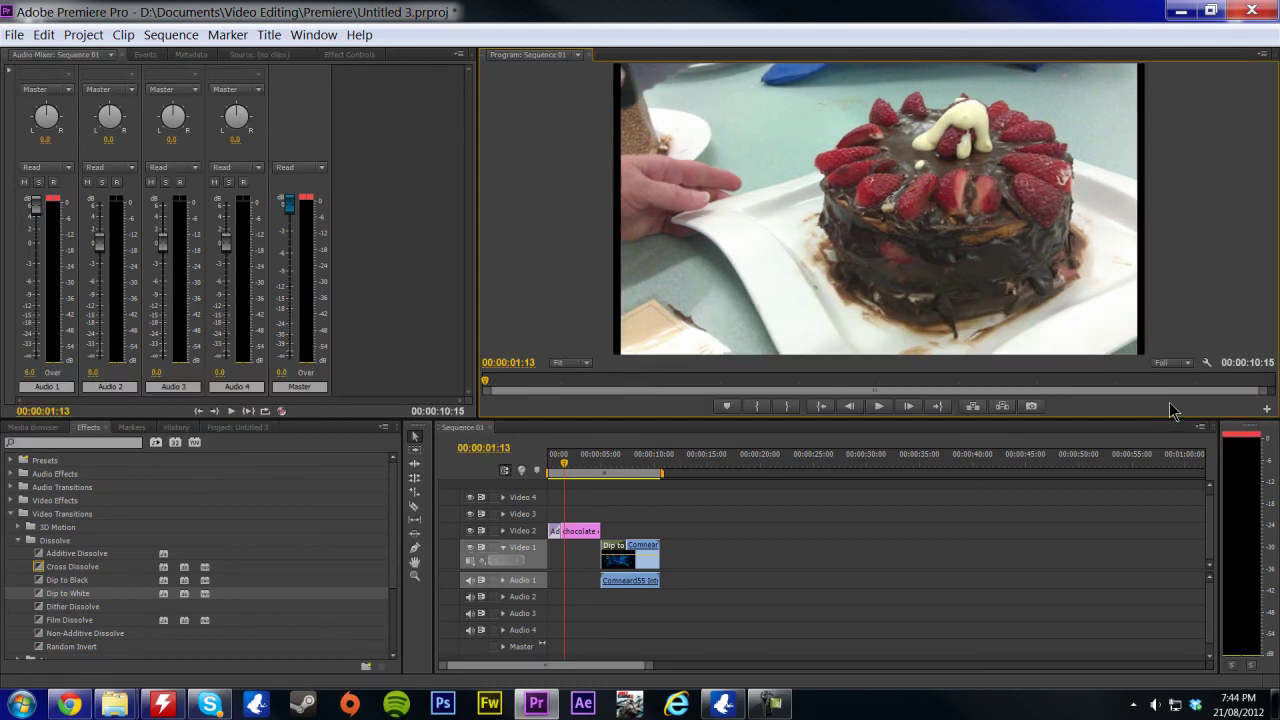
right_click(1220, 368)
left_click(1218, 356)
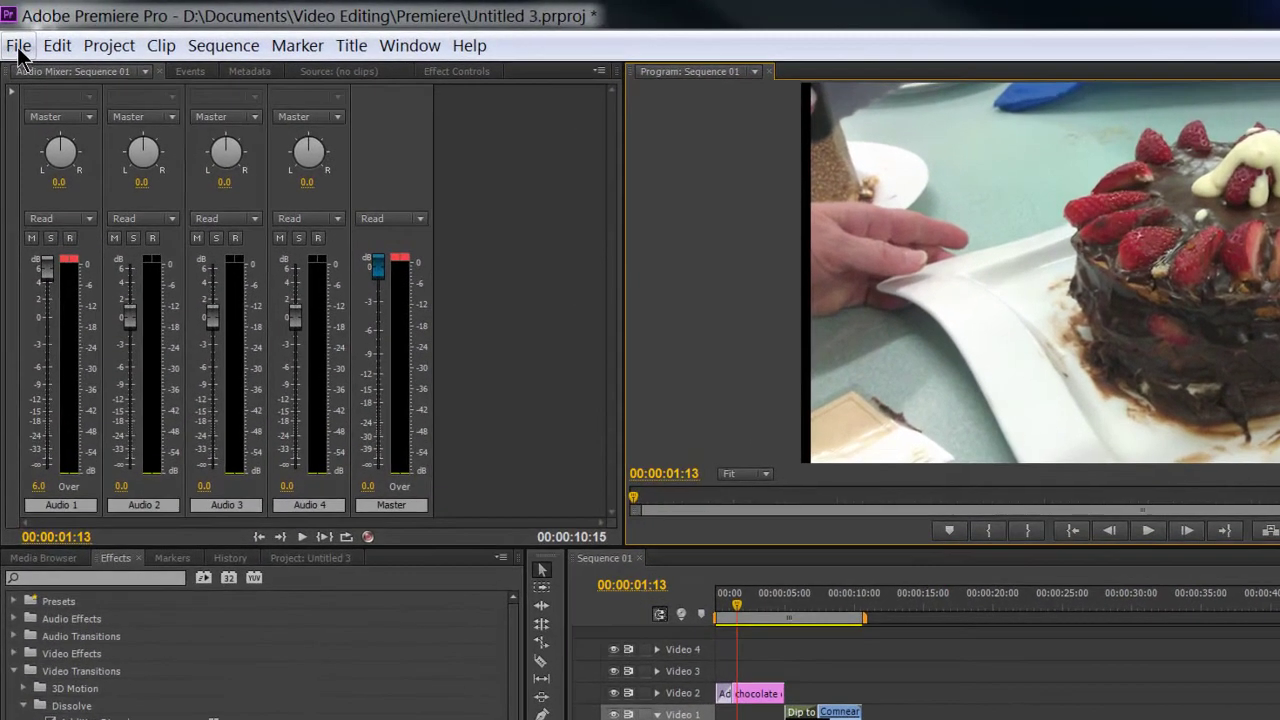
Step: Start a File > Export > Media export with the format set to H.264
left_click(16, 35)
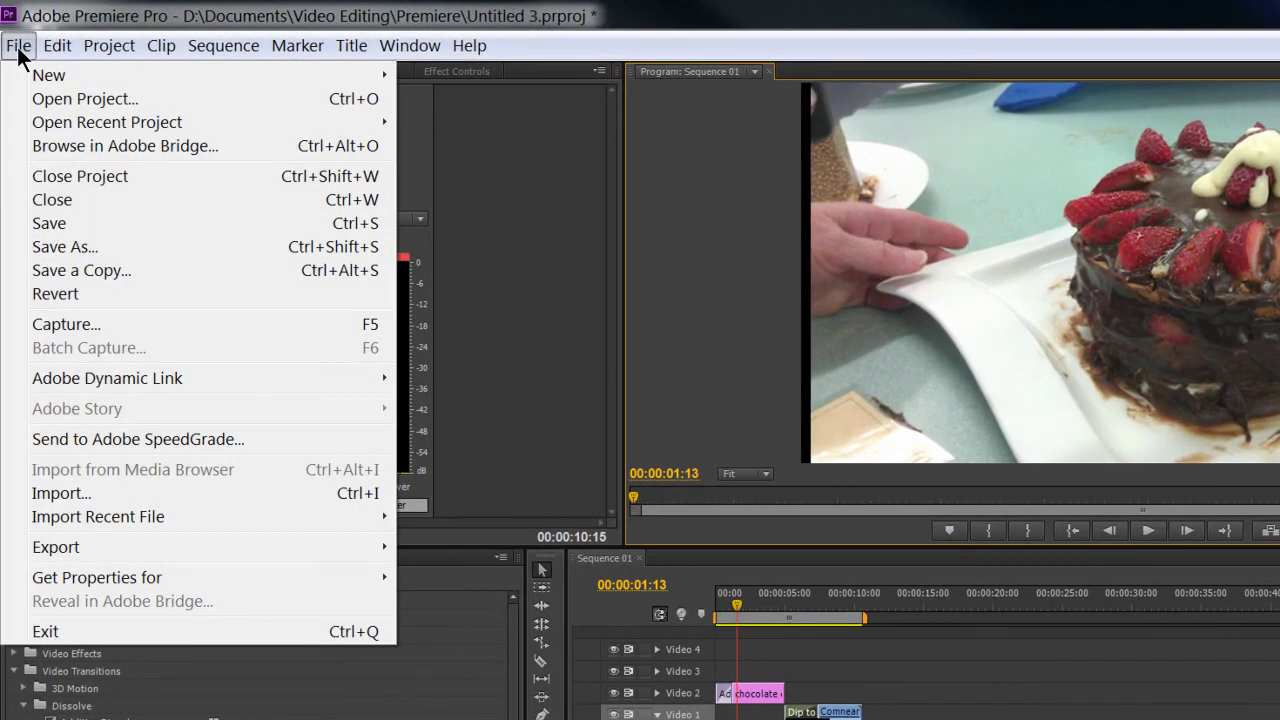
mouse_move(184, 550)
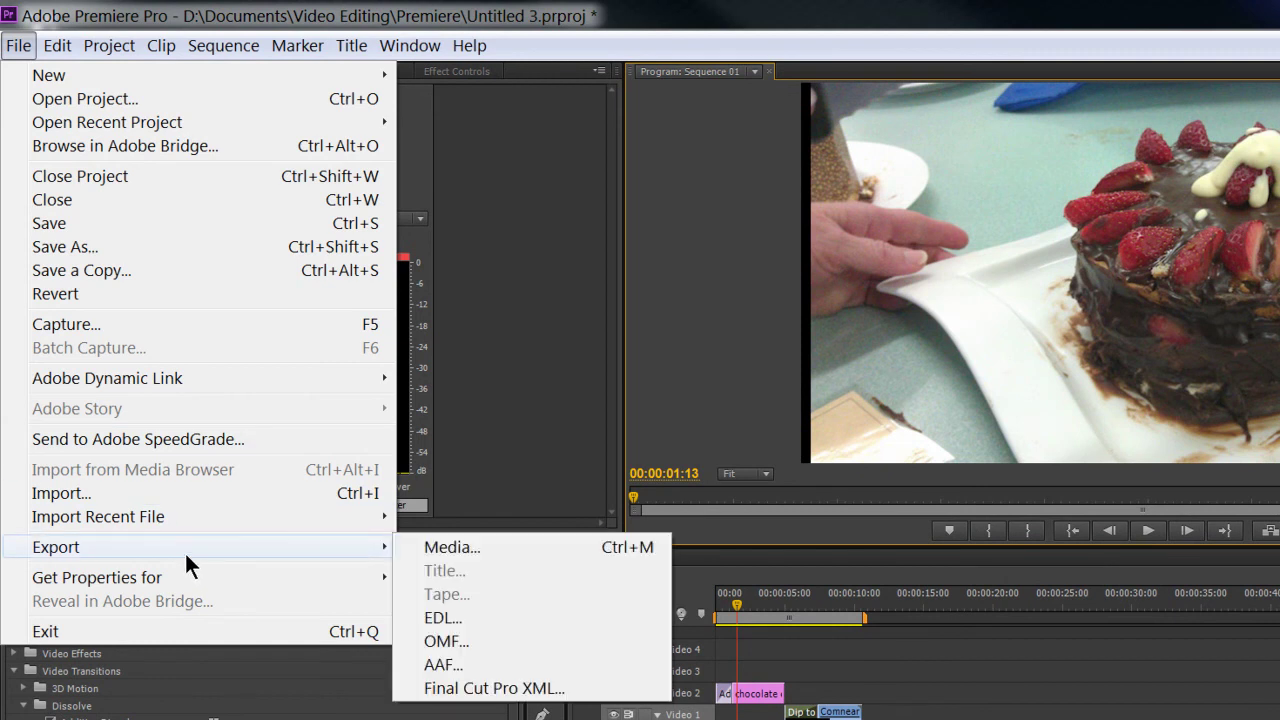
left_click(482, 550)
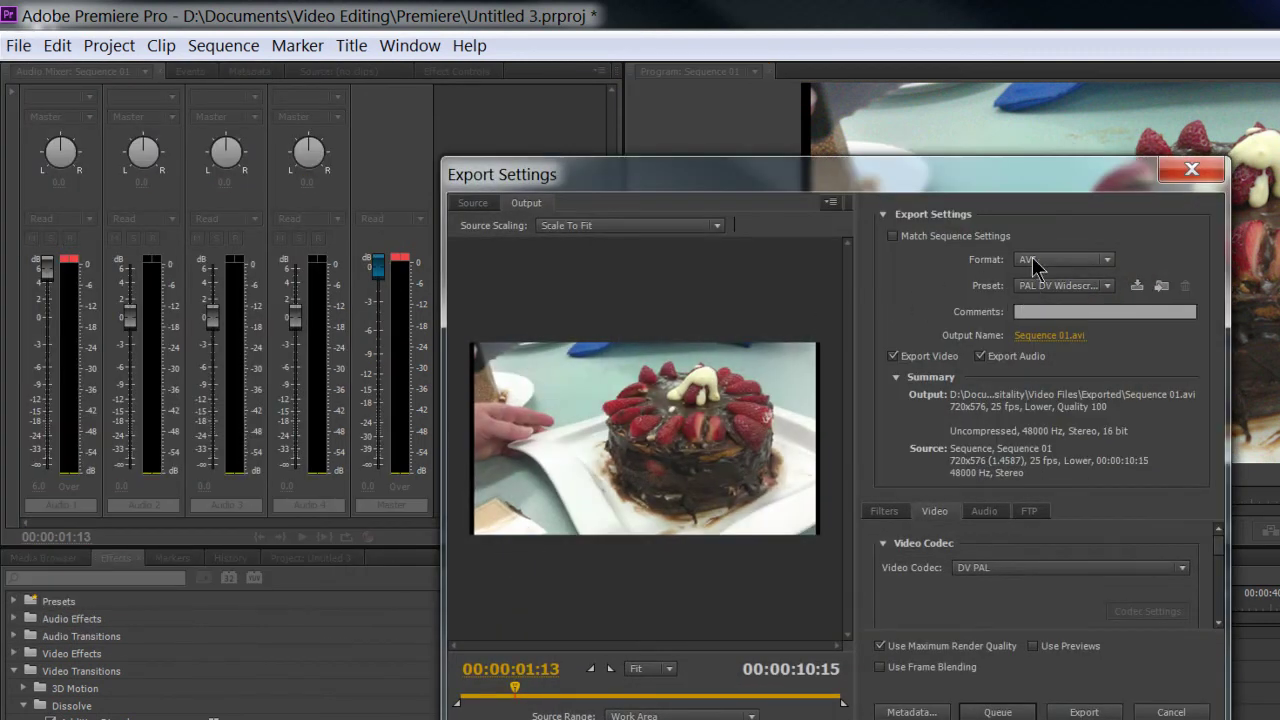
left_click_drag(998, 189, 762, 166)
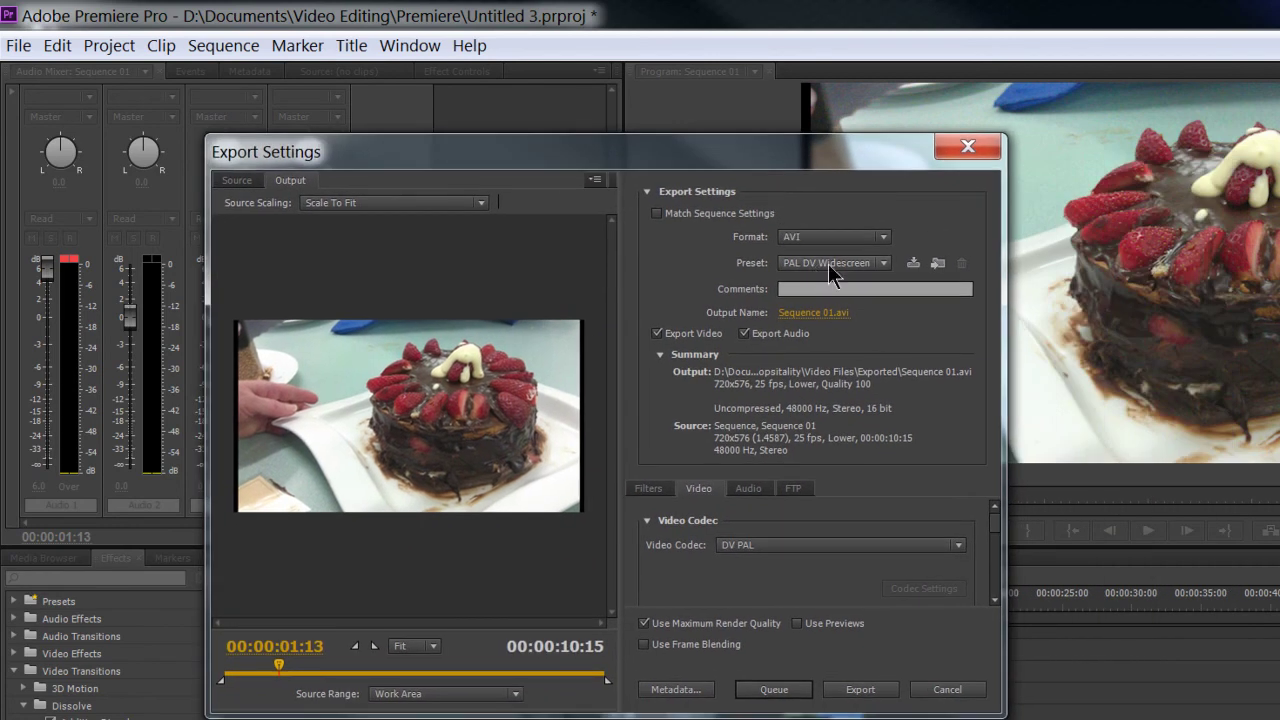
left_click(846, 238)
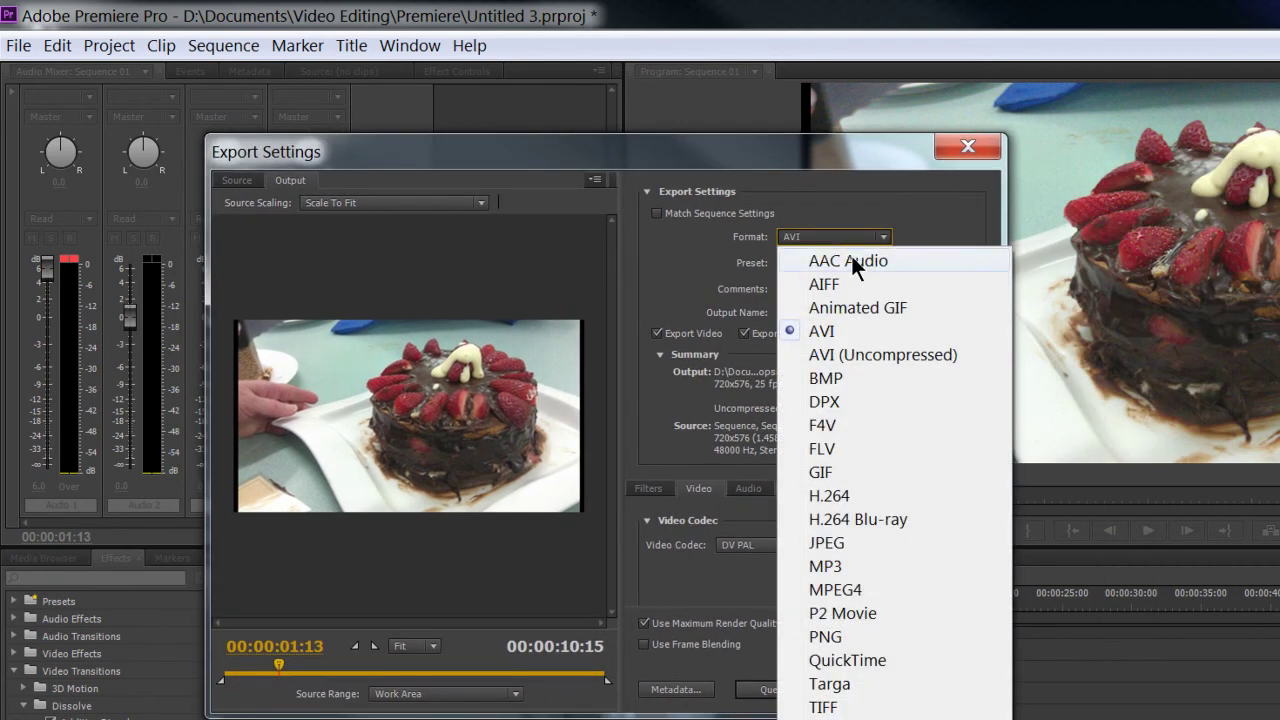
left_click(852, 495)
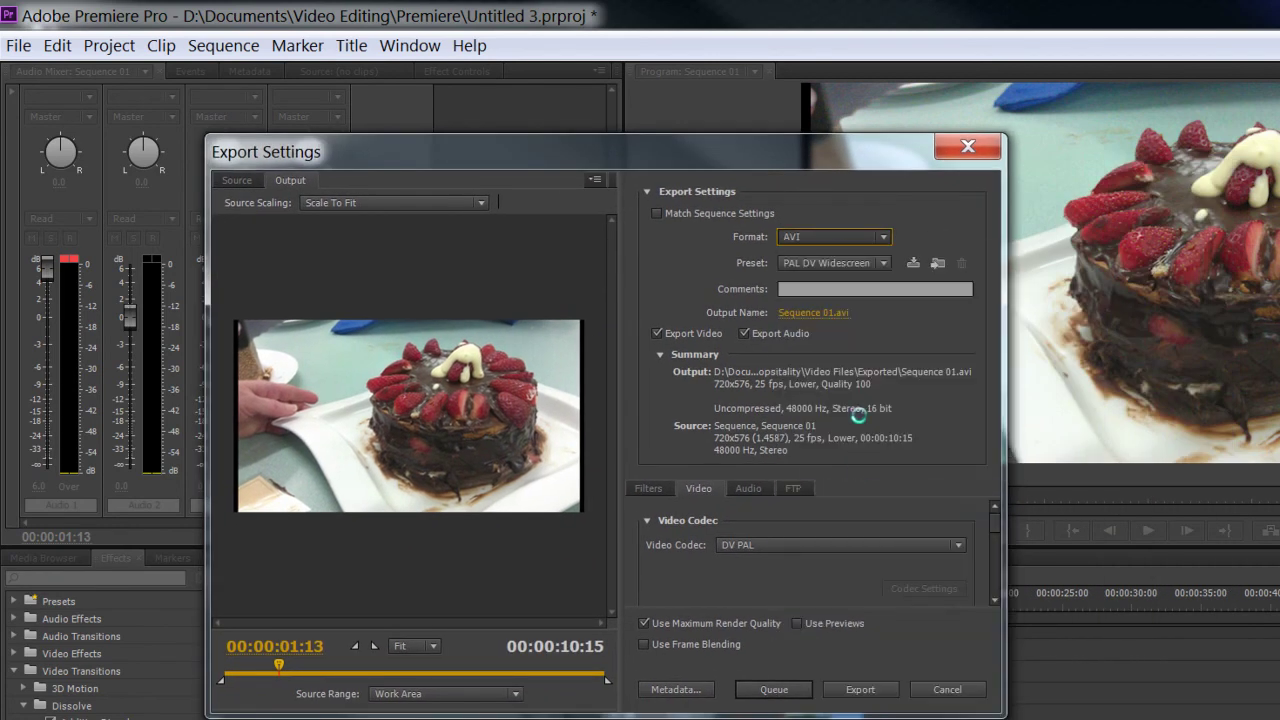
Step: Save the output as Sequence 01.mp4 in Video Editing, enable Maximum Render Quality, and export
left_click(824, 313)
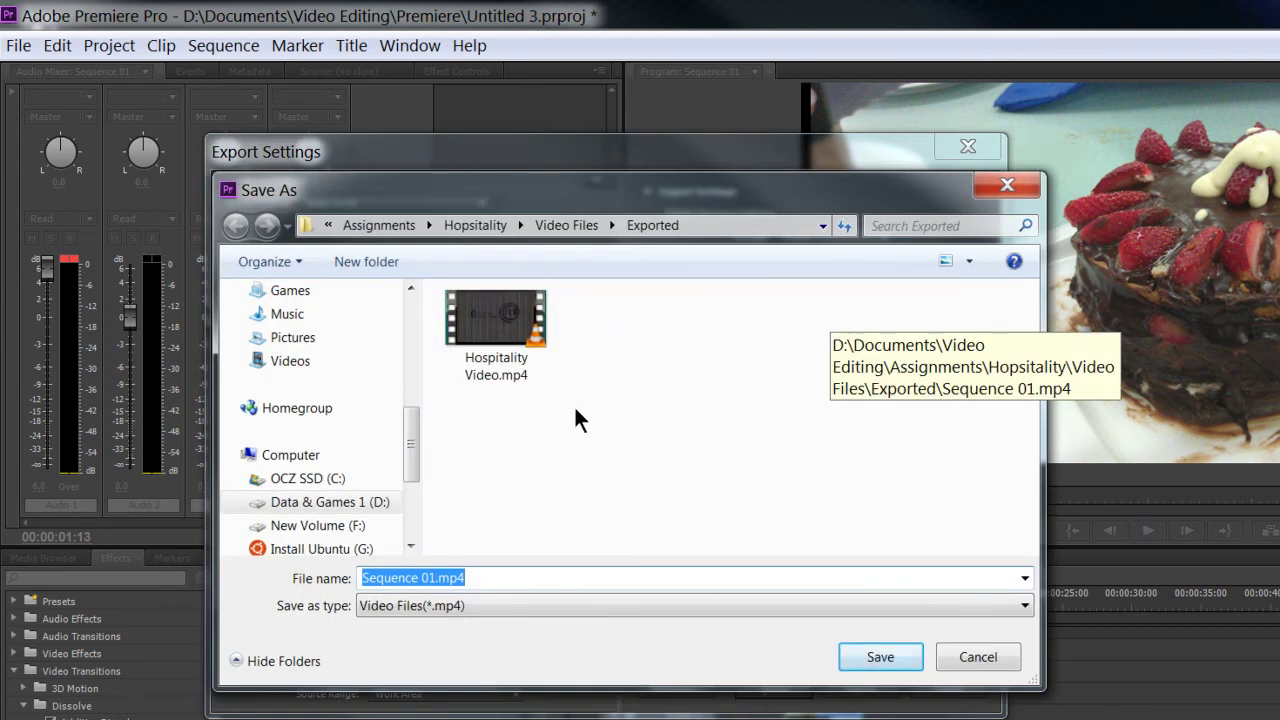
left_click(477, 225)
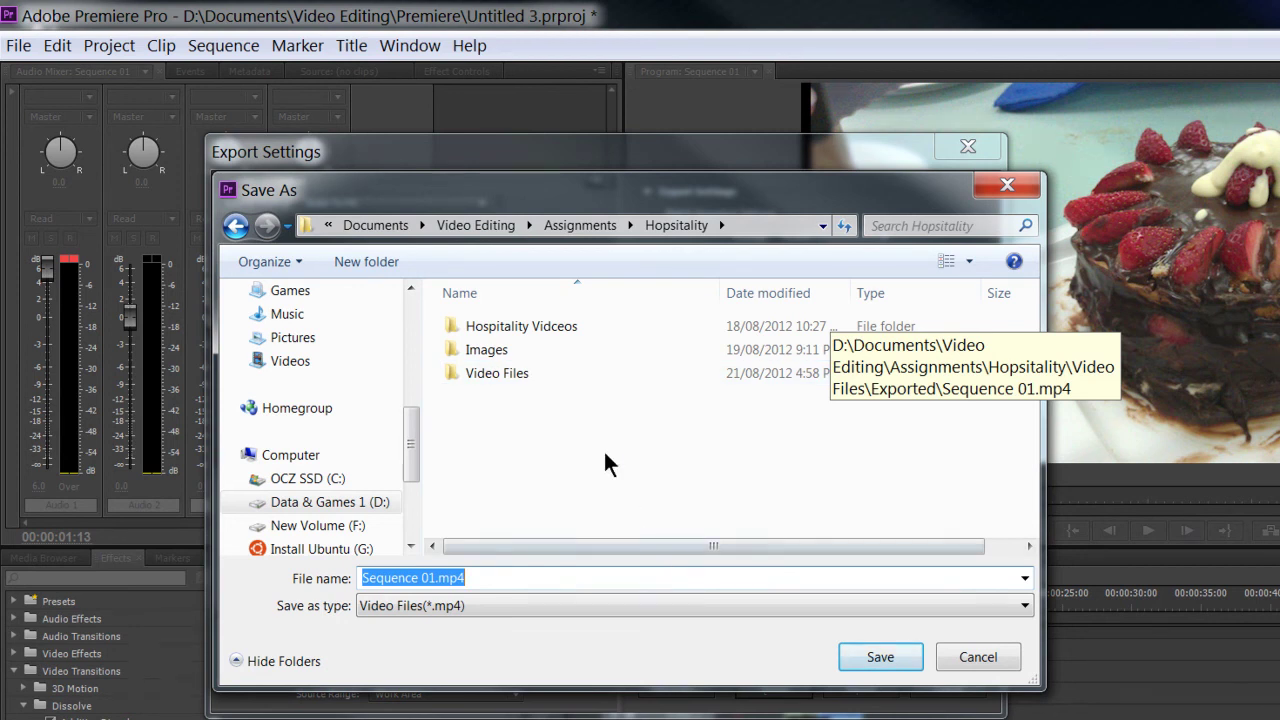
left_click(491, 228)
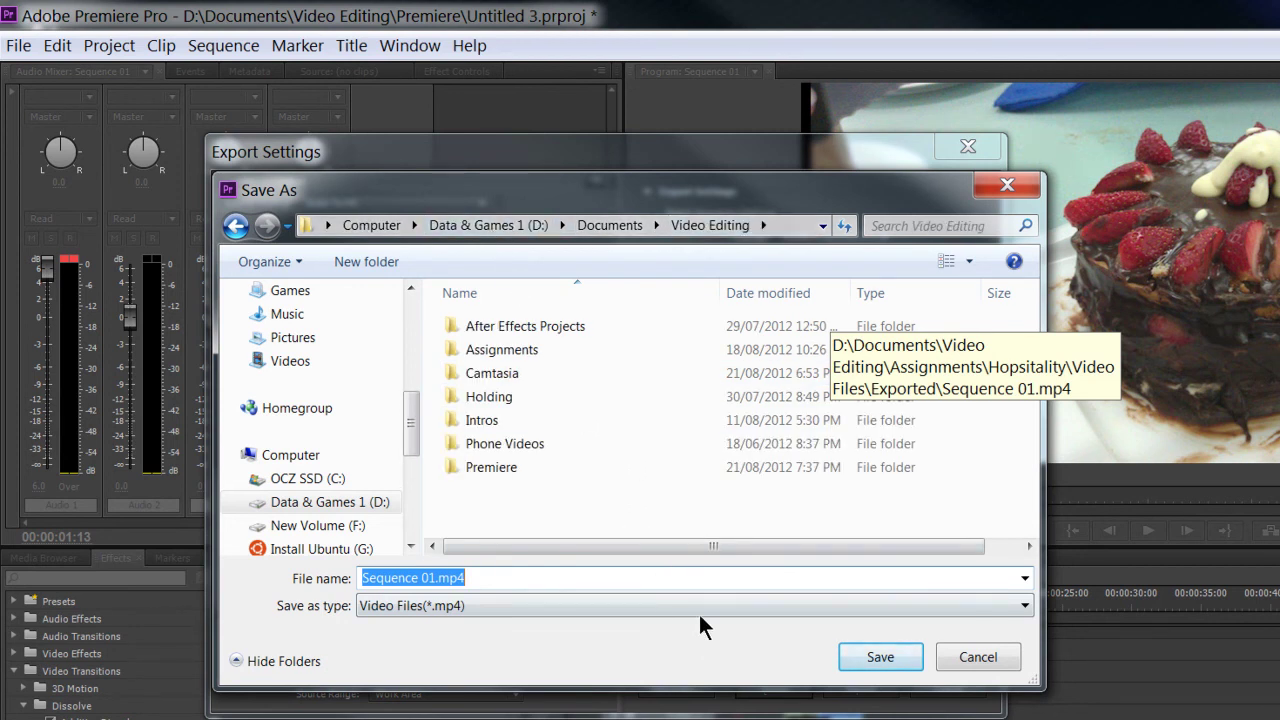
left_click(878, 663)
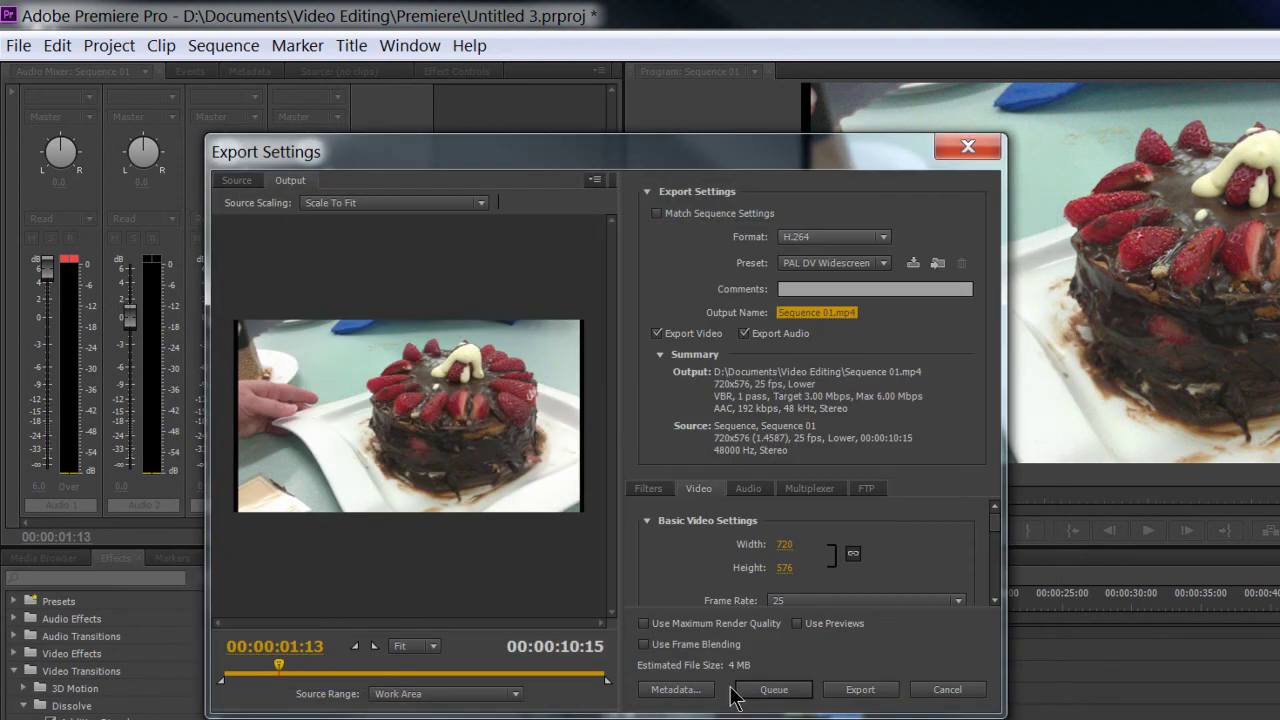
left_click(688, 624)
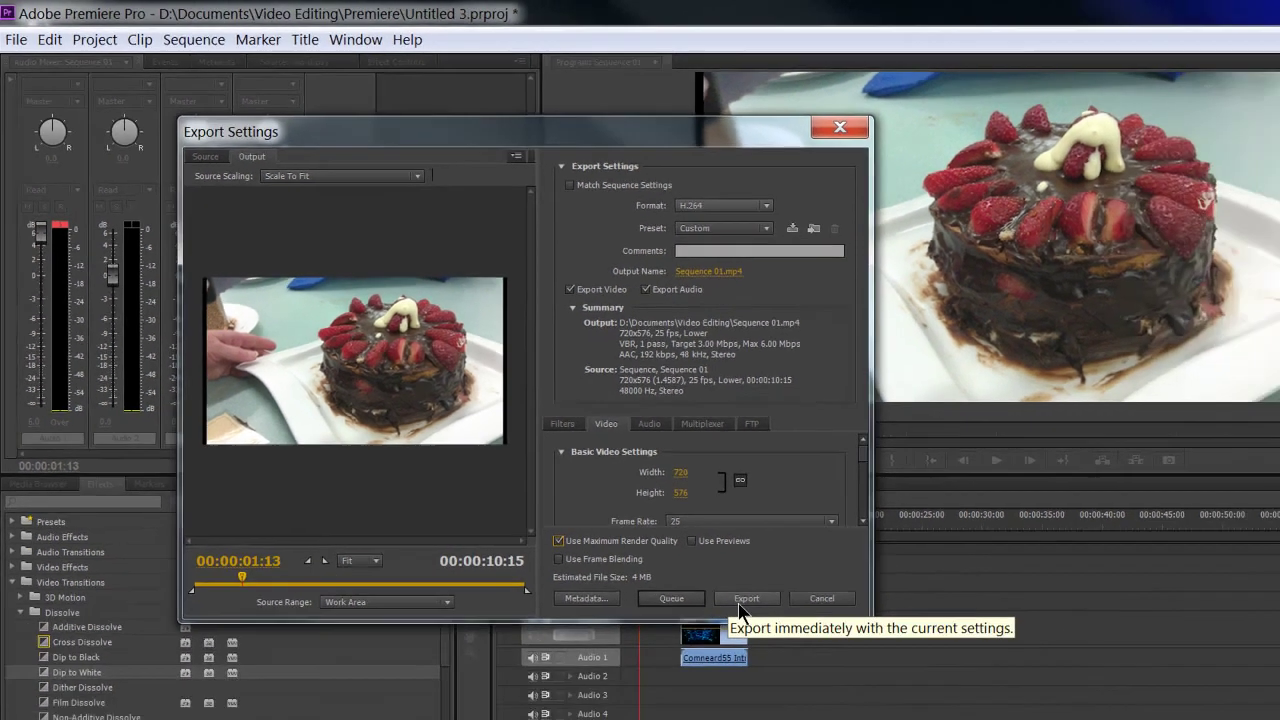
left_click(858, 690)
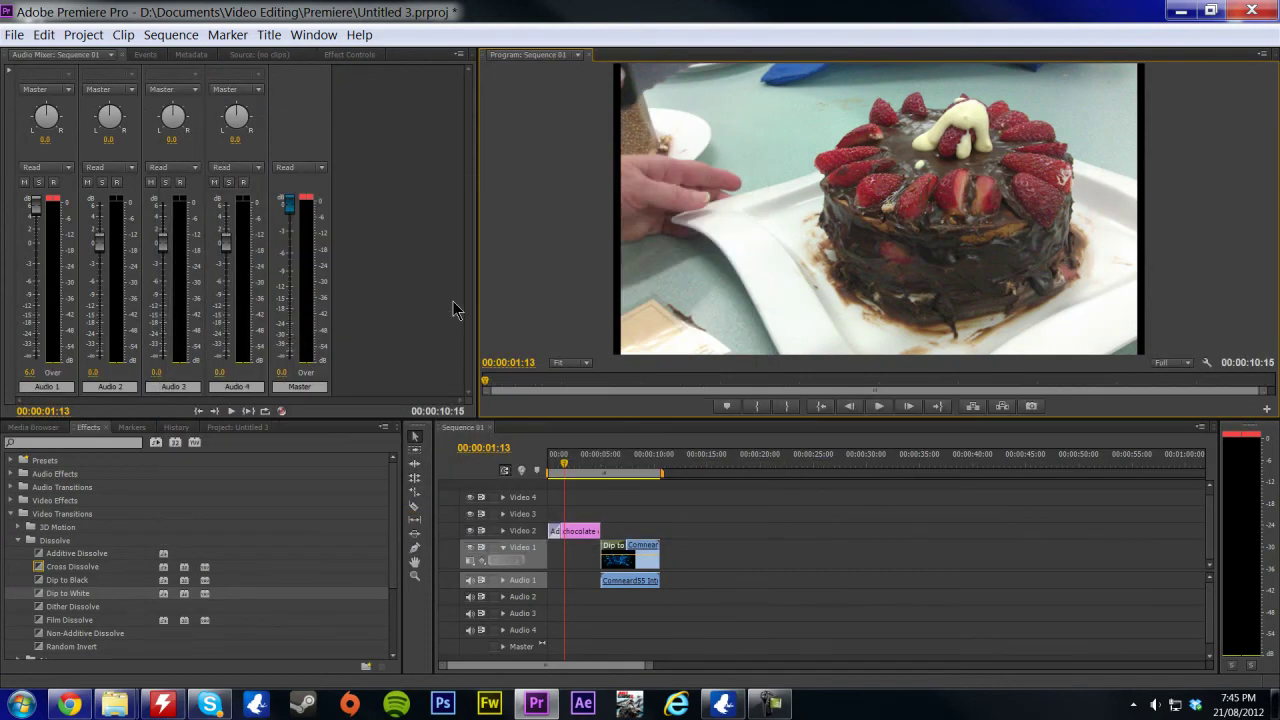
Step: Navigate the Exported Explorer window back to Video Editing and play Sequence 01.mp4 in VLC
mouse_move(115, 704)
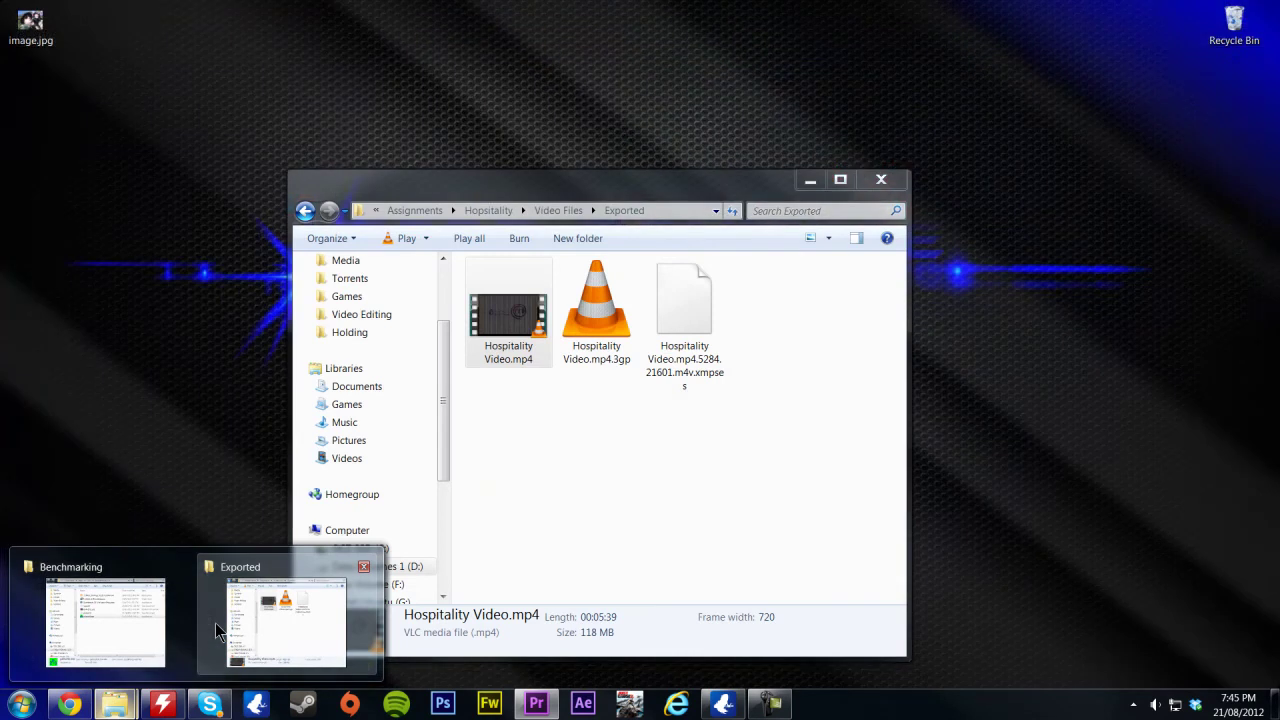
left_click(215, 622)
left_click(504, 455)
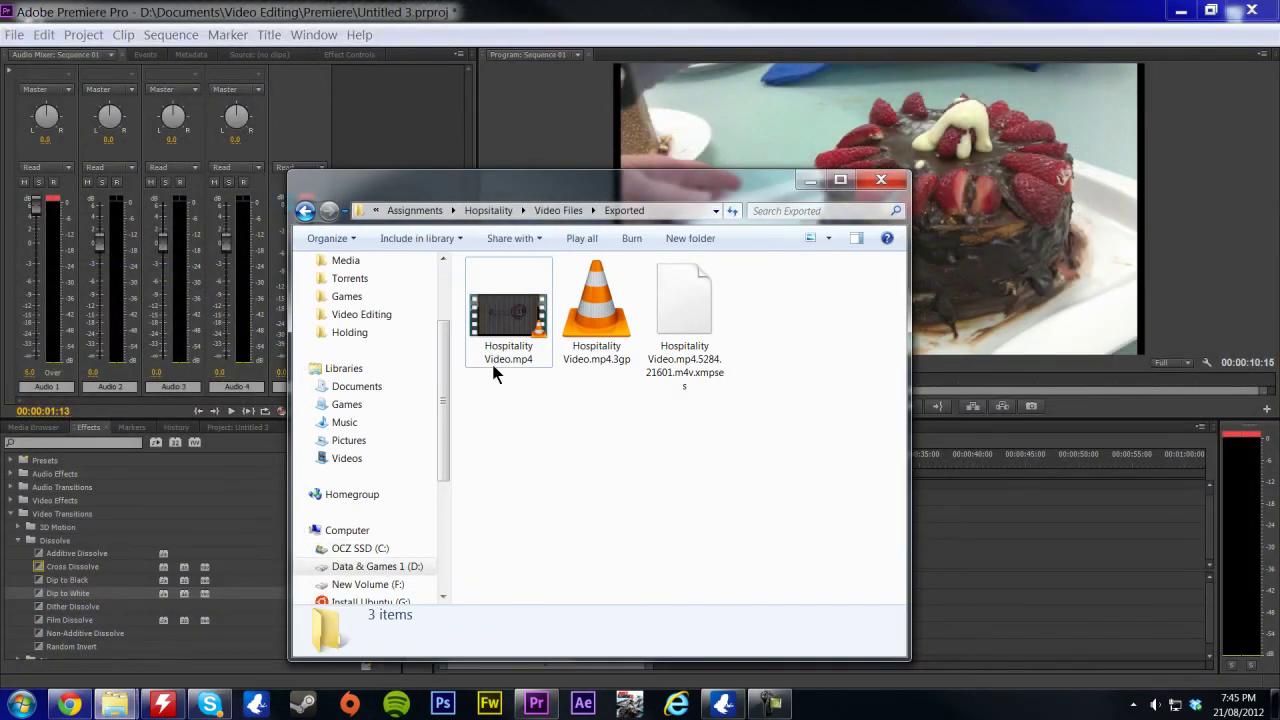
left_click(306, 212)
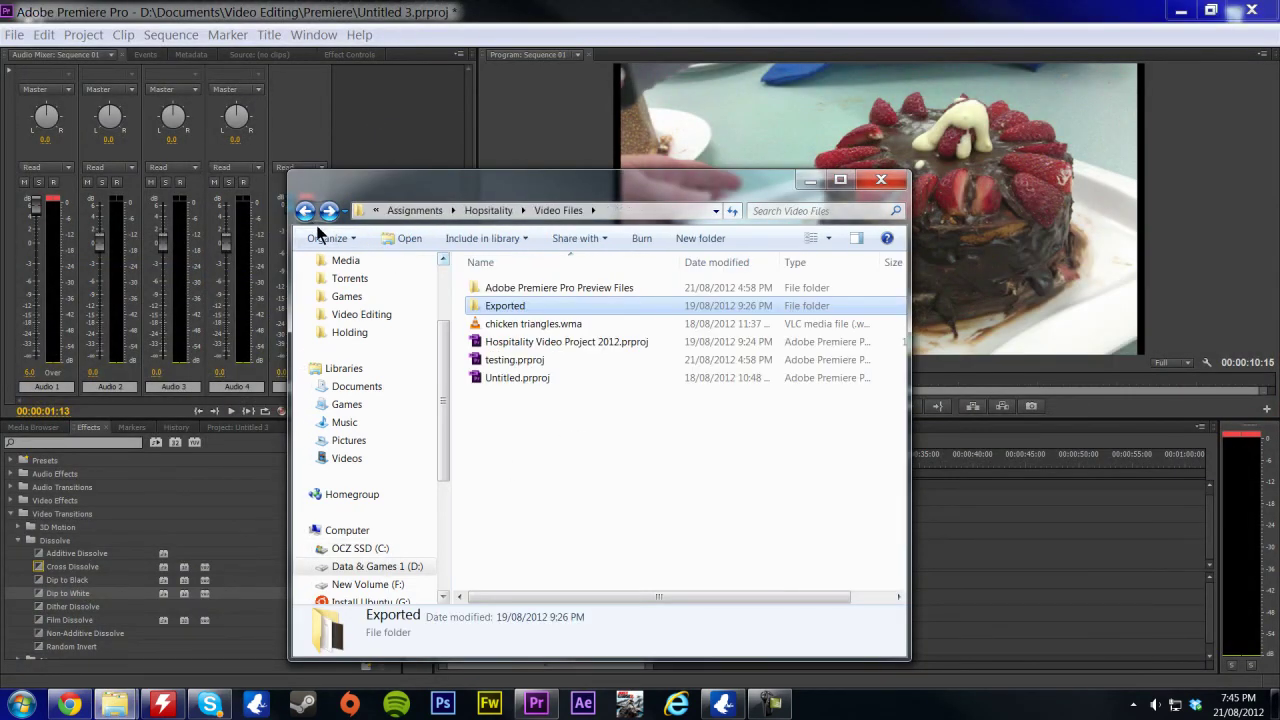
left_click(304, 213)
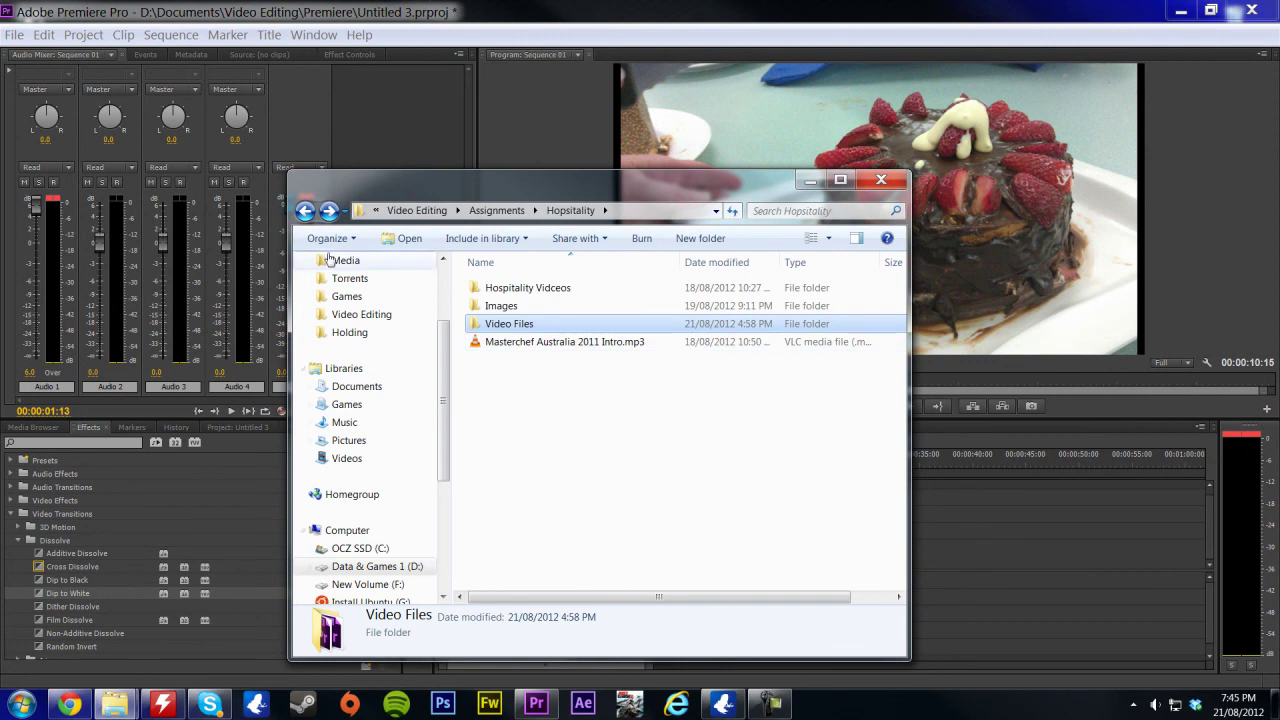
left_click(303, 212)
left_click(306, 212)
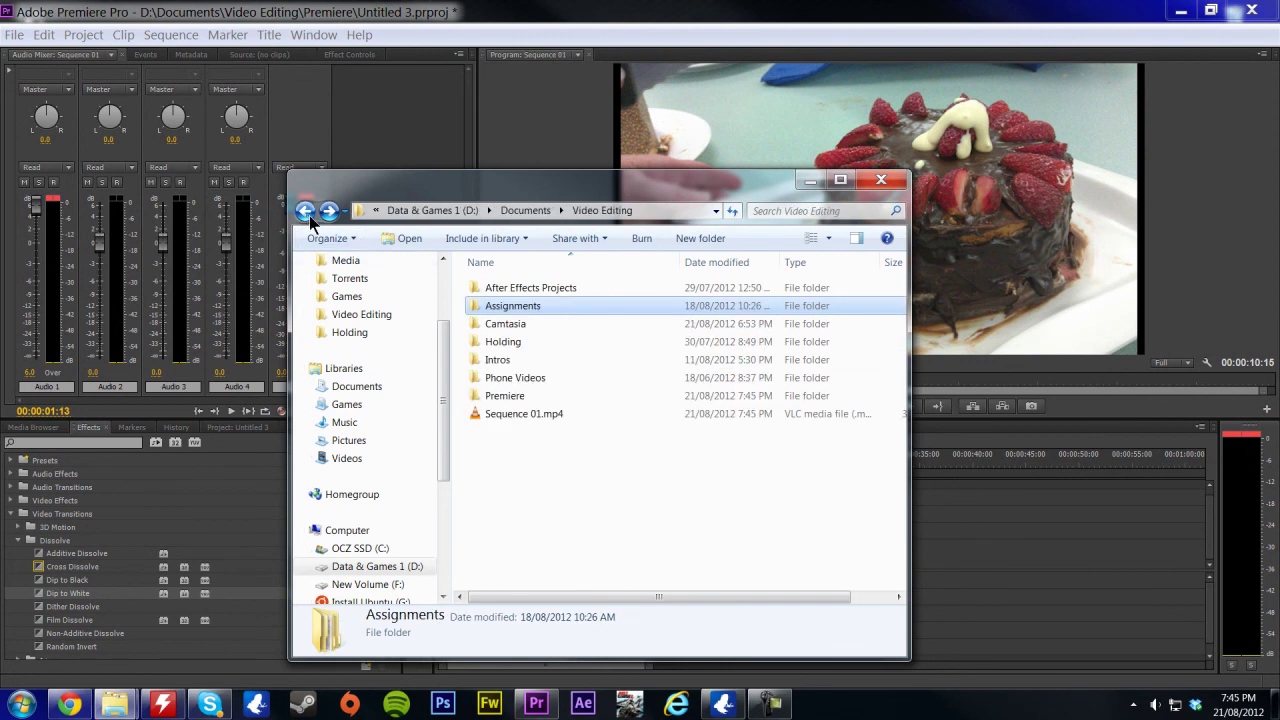
double_click(553, 413)
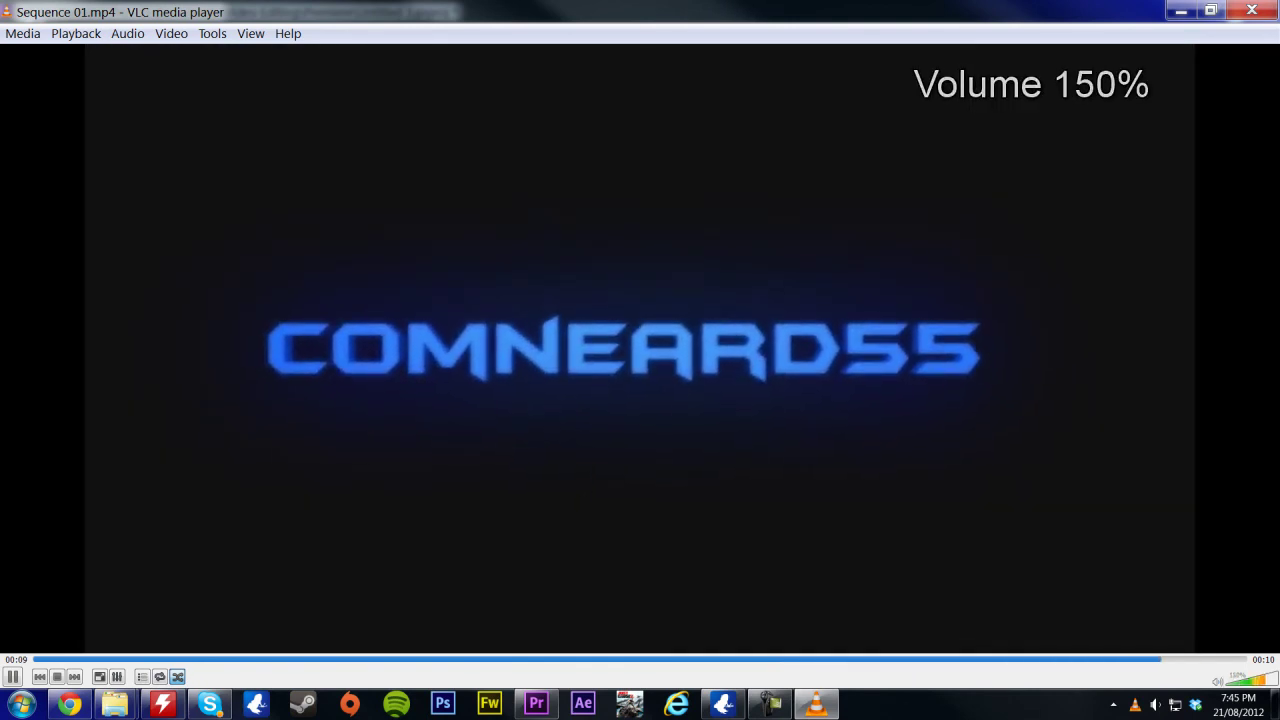
Step: Lower the volume as Sequence 01.mp4 finishes, then close VLC media player
scroll(576, 474, "down", 3)
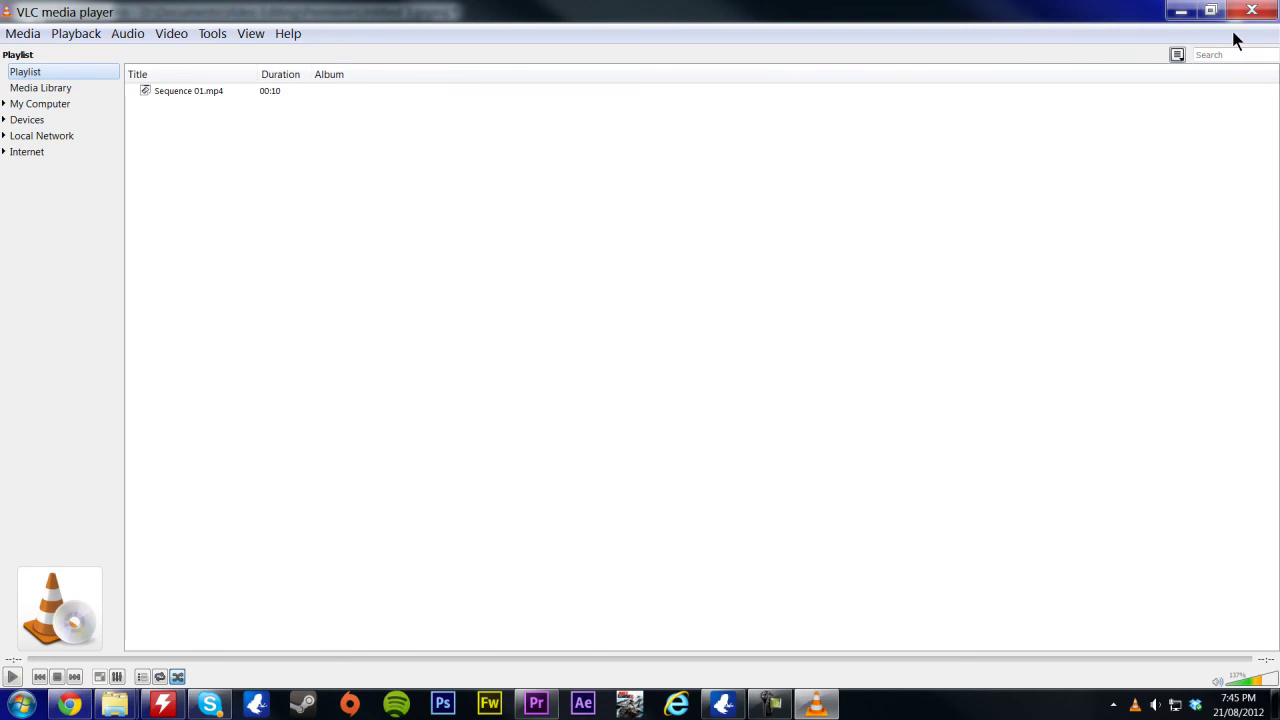
left_click(1253, 12)
left_click(873, 111)
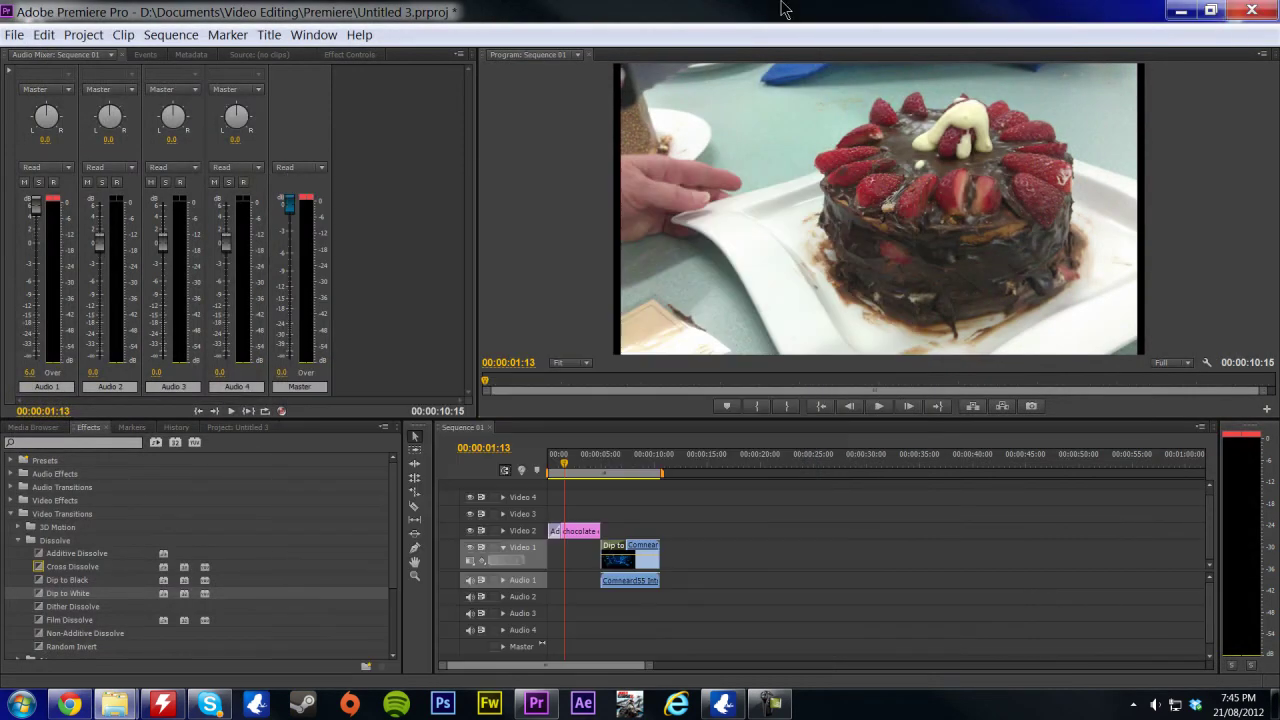